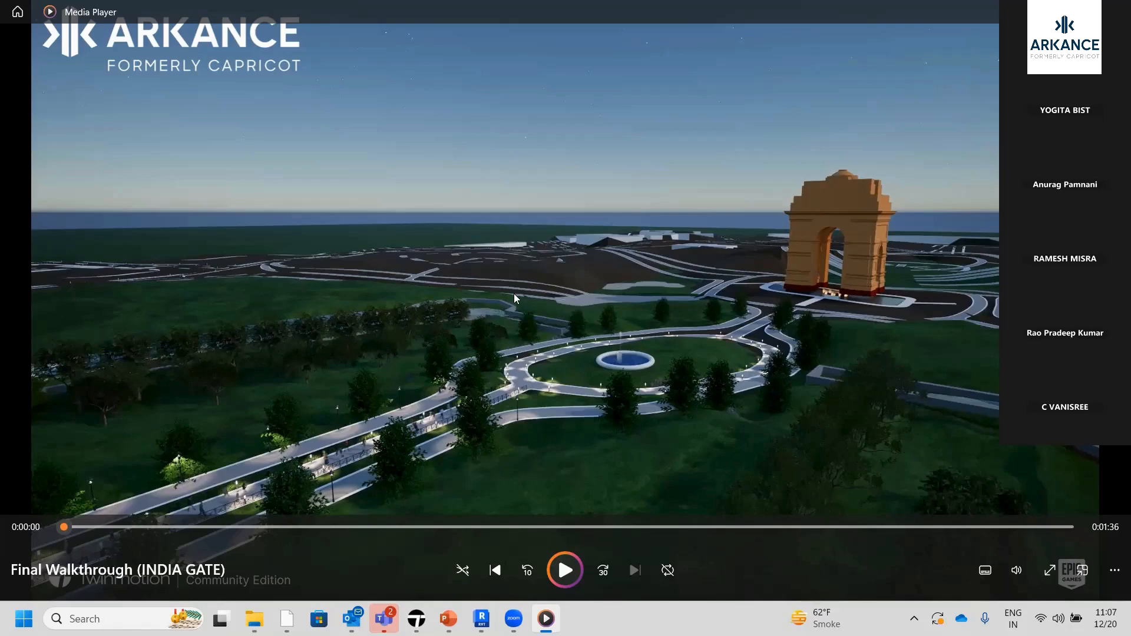
Switch to Twinmotion and examine the library categories and the ambience environment settings of the Delhi Gate scene
click(417, 619)
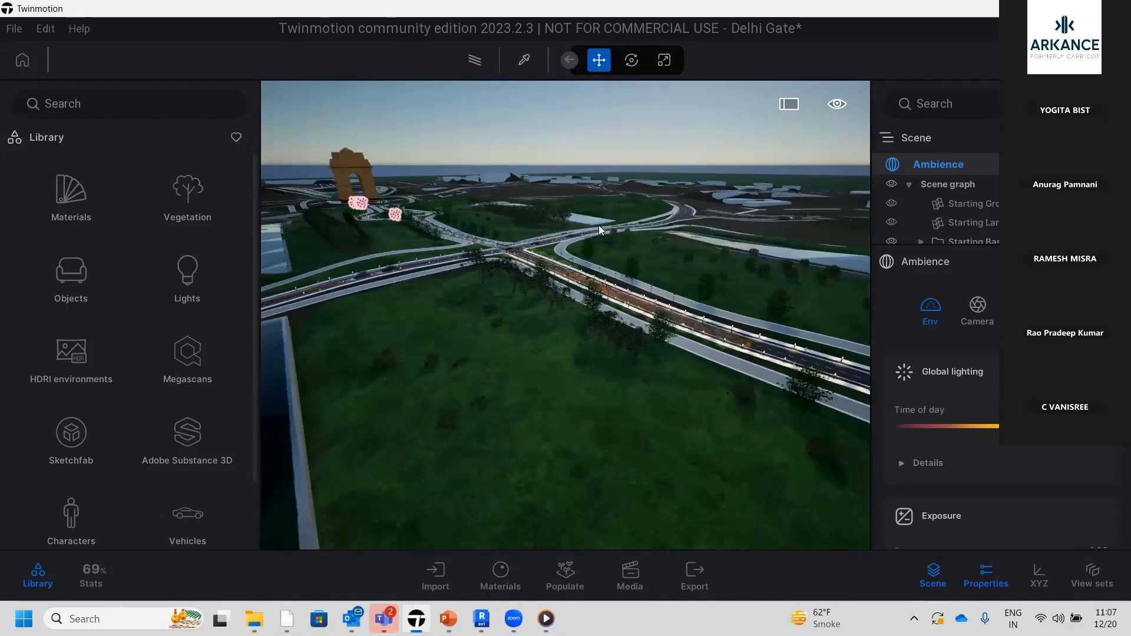
scroll(526, 275, down, 3)
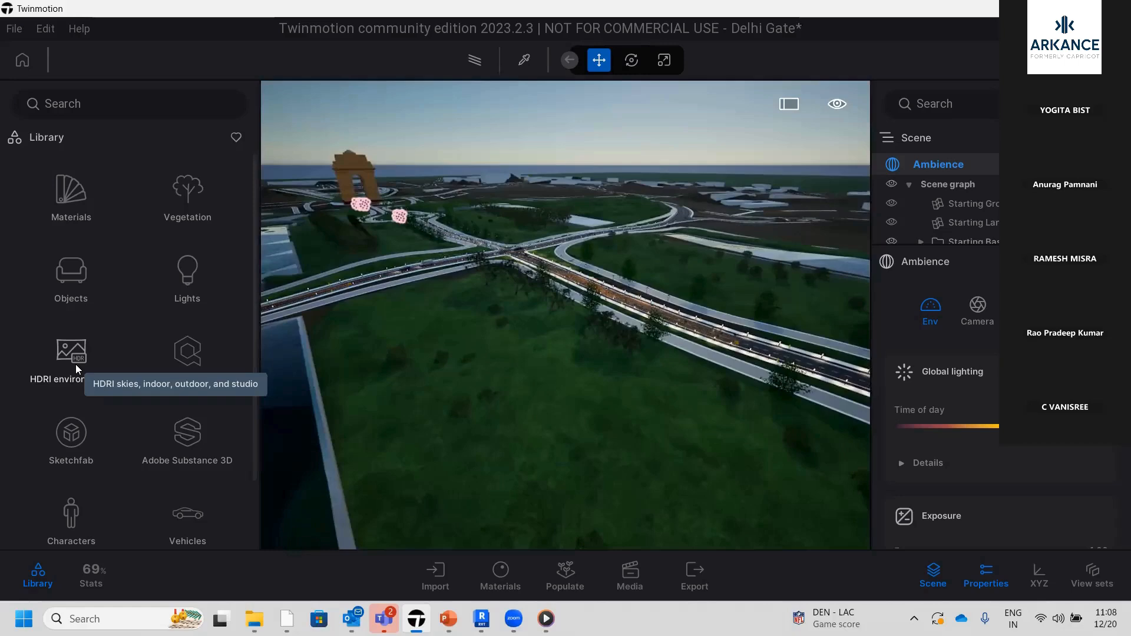
scroll(185, 418, down, 1)
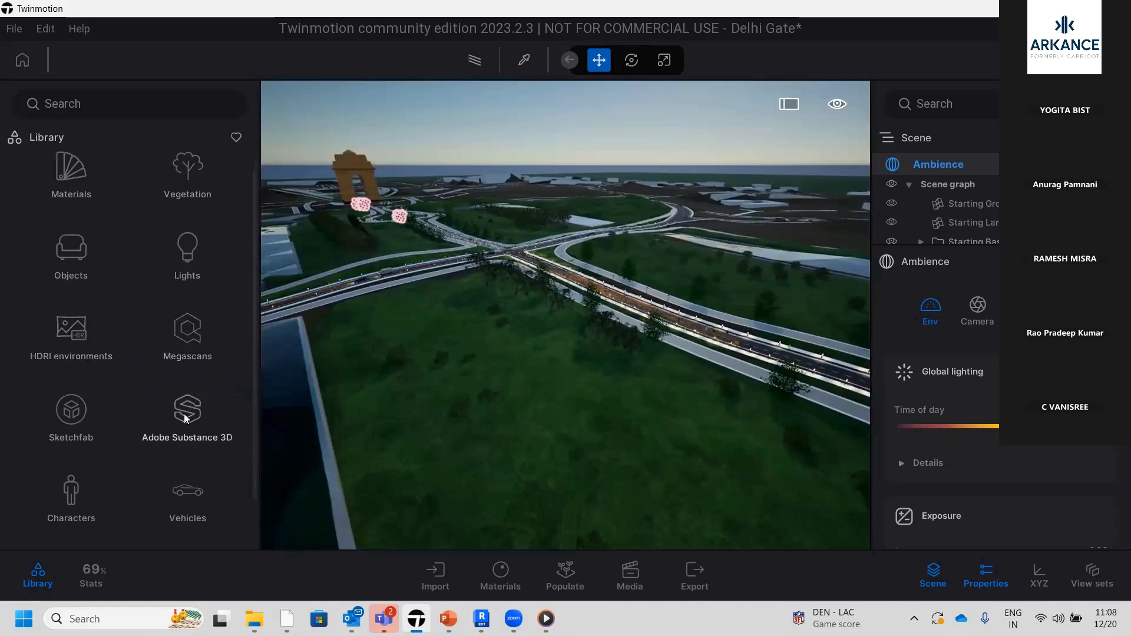
scroll(184, 418, down, 1)
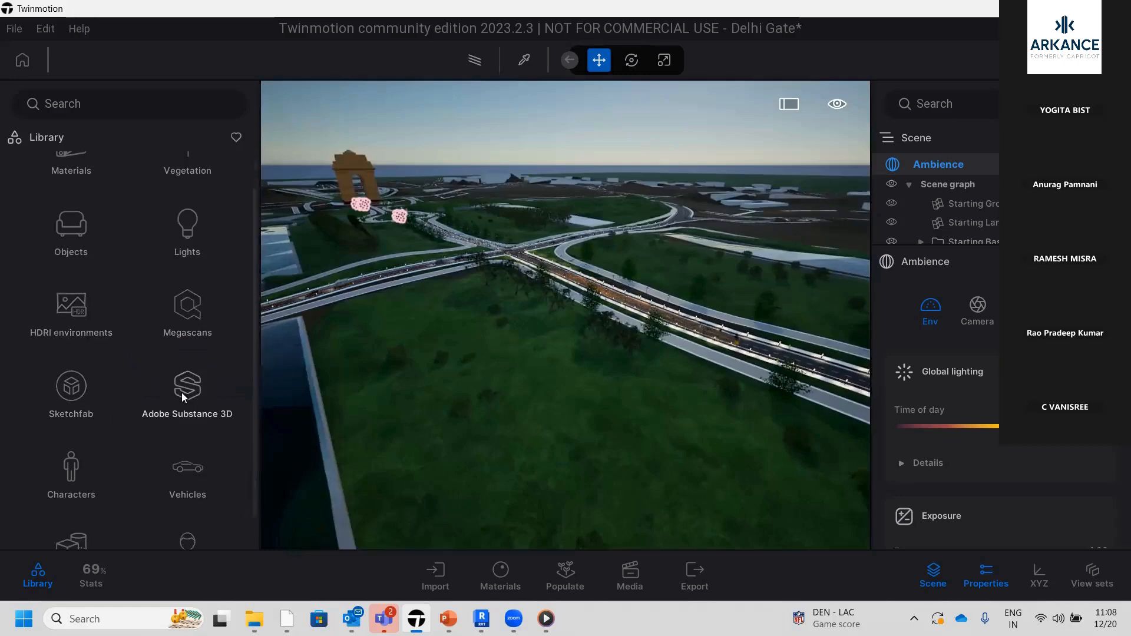
scroll(185, 398, down, 2)
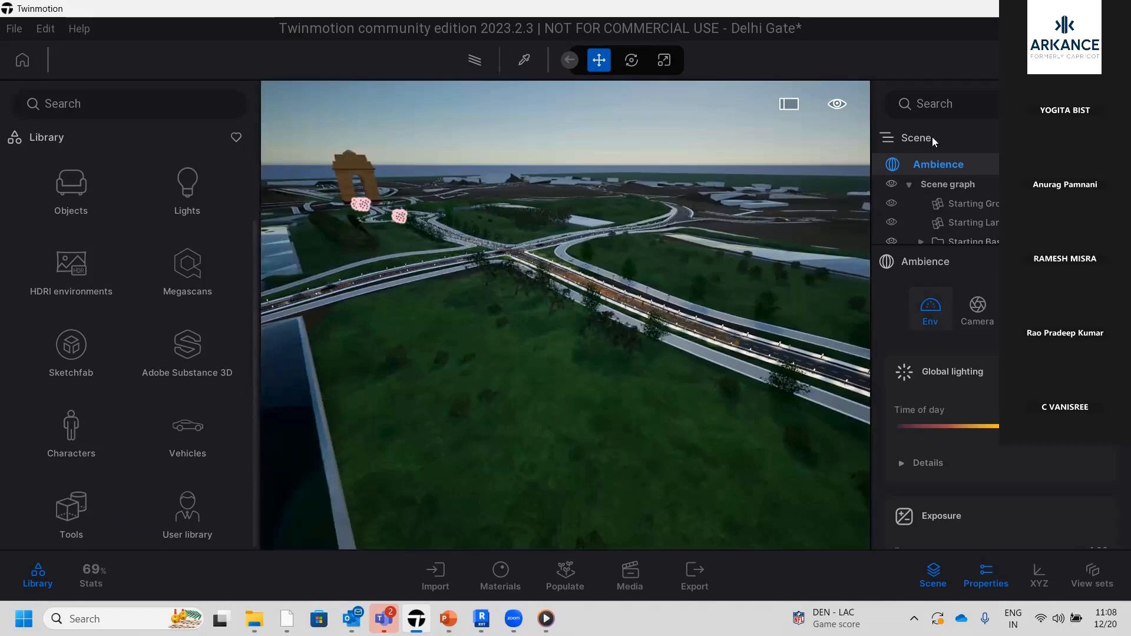
scroll(911, 482, down, 3)
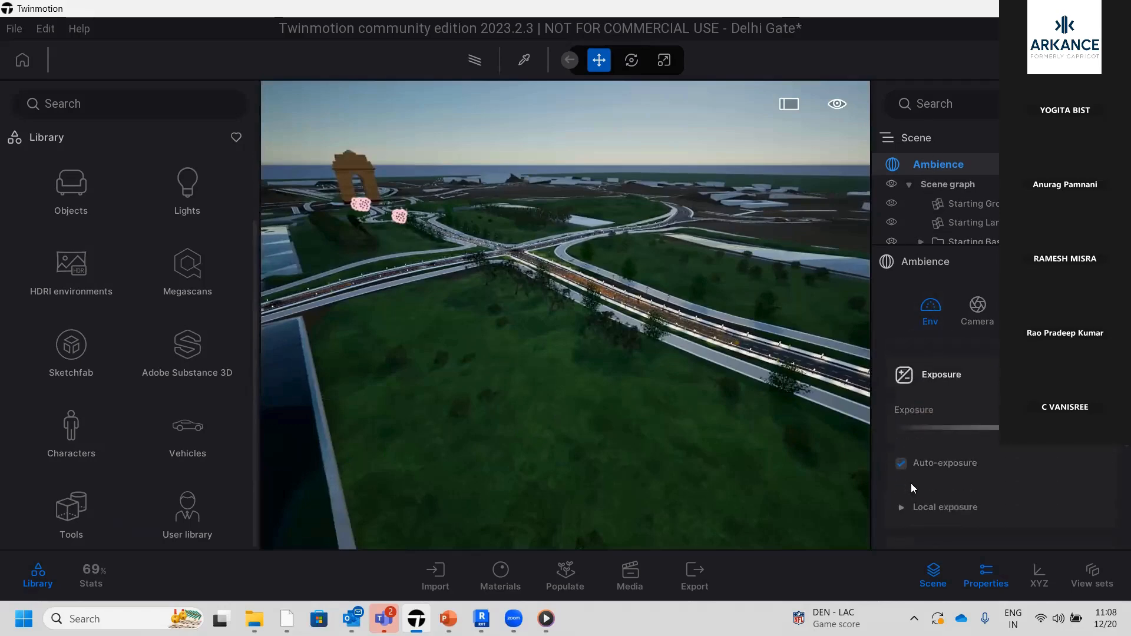
scroll(911, 483, down, 1)
Select the flat landscape and raise a mound on the grass beside the road using an enlarged sculpting brush
click(562, 398)
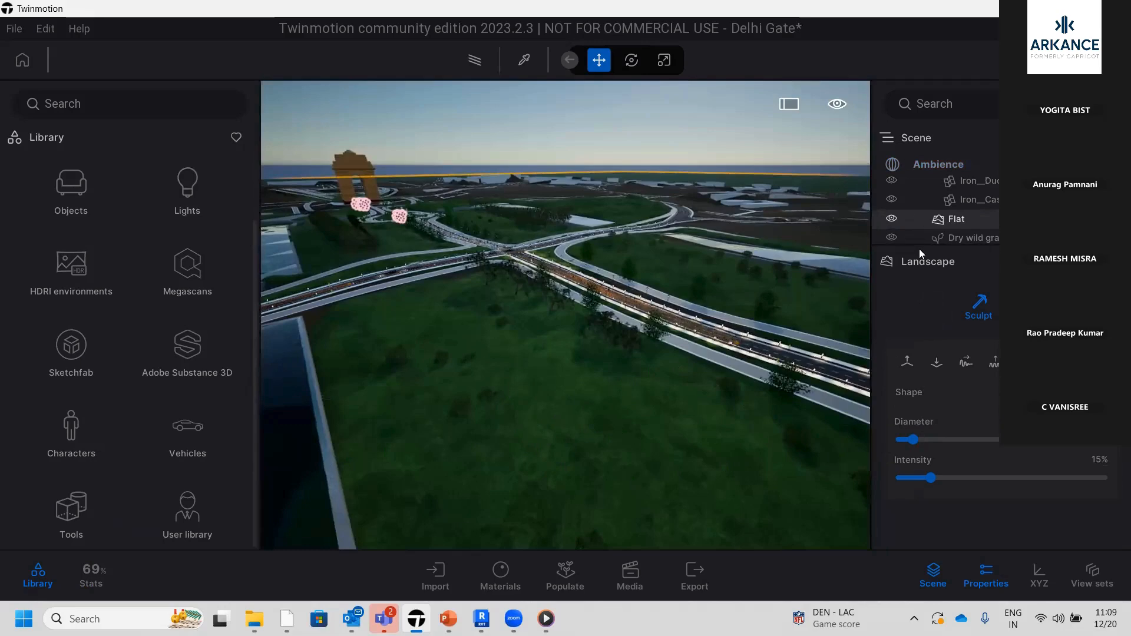
click(892, 199)
click(893, 201)
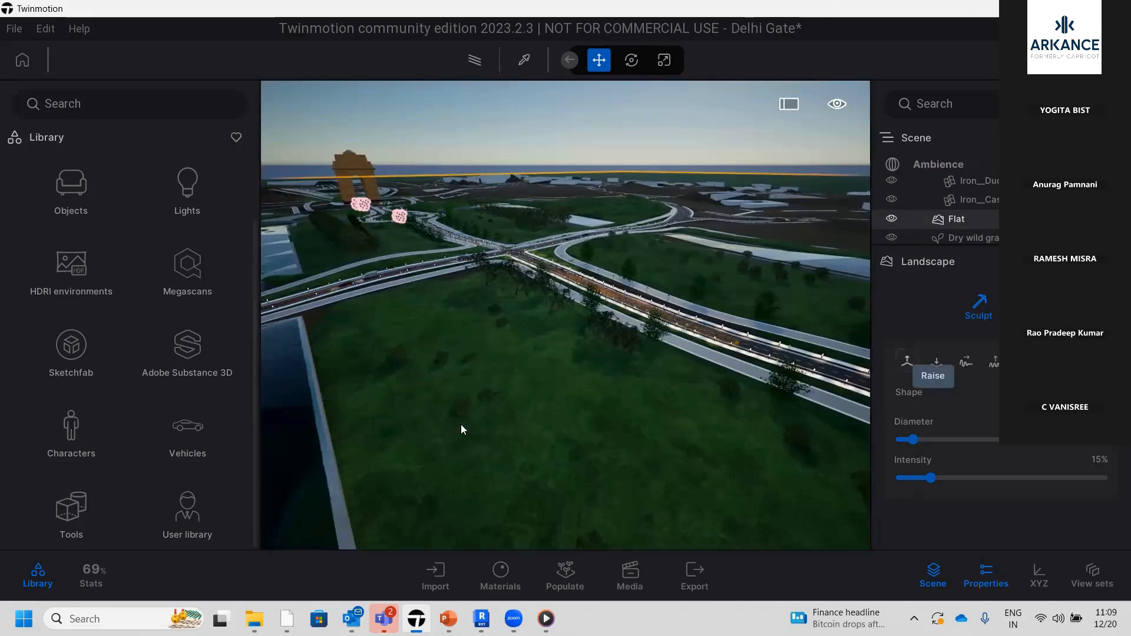
click(907, 361)
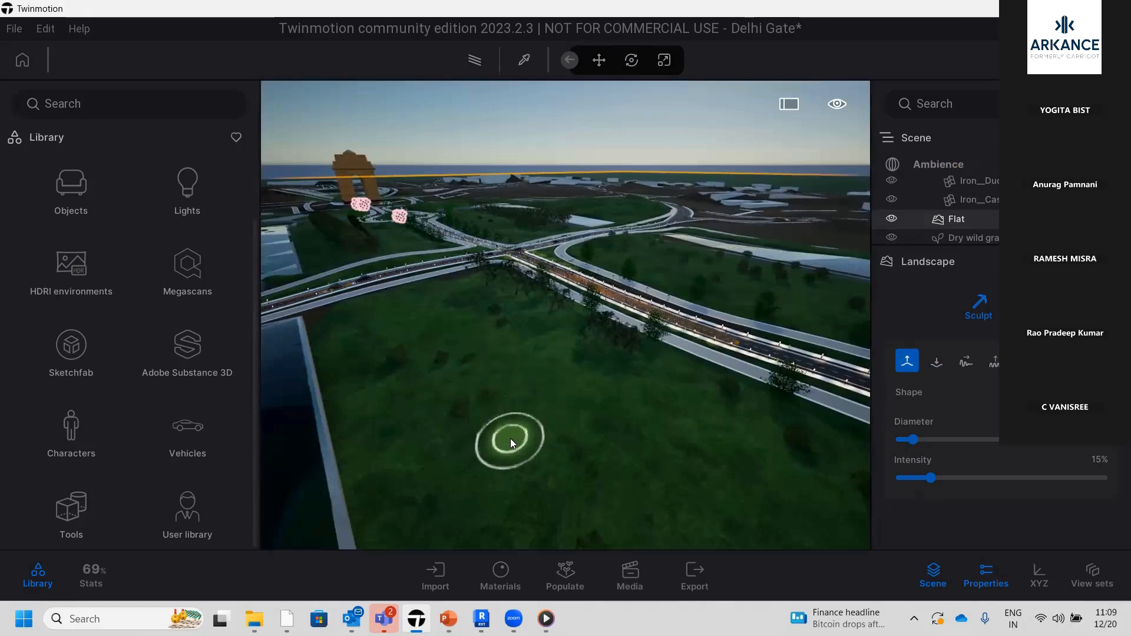
scroll(511, 443, up, 3)
scroll(510, 473, up, 5)
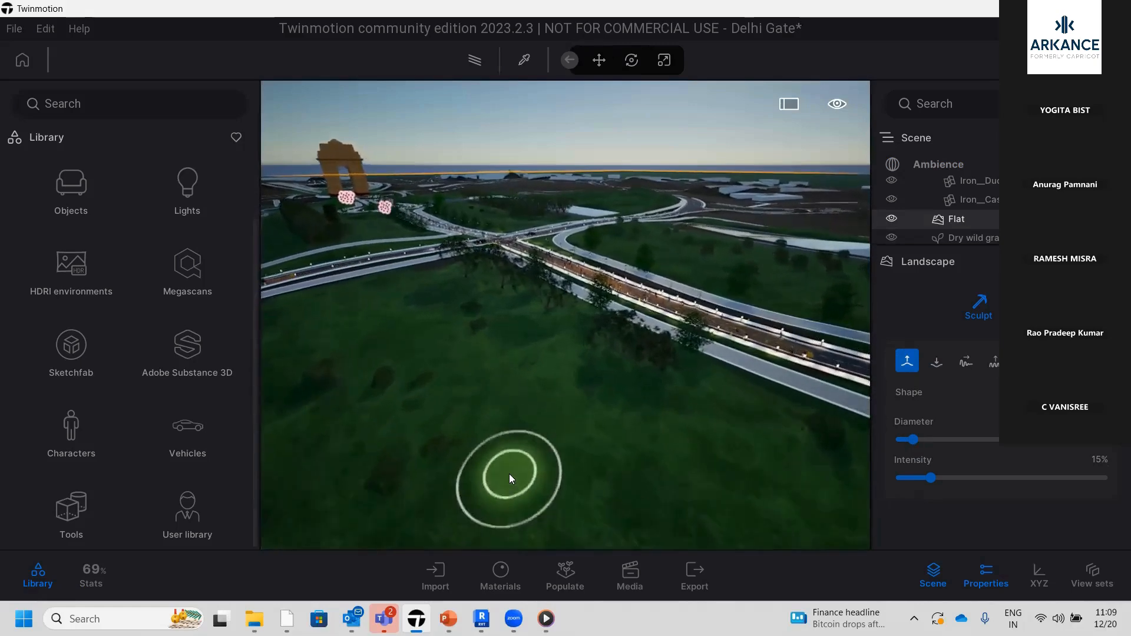
scroll(509, 474, up, 3)
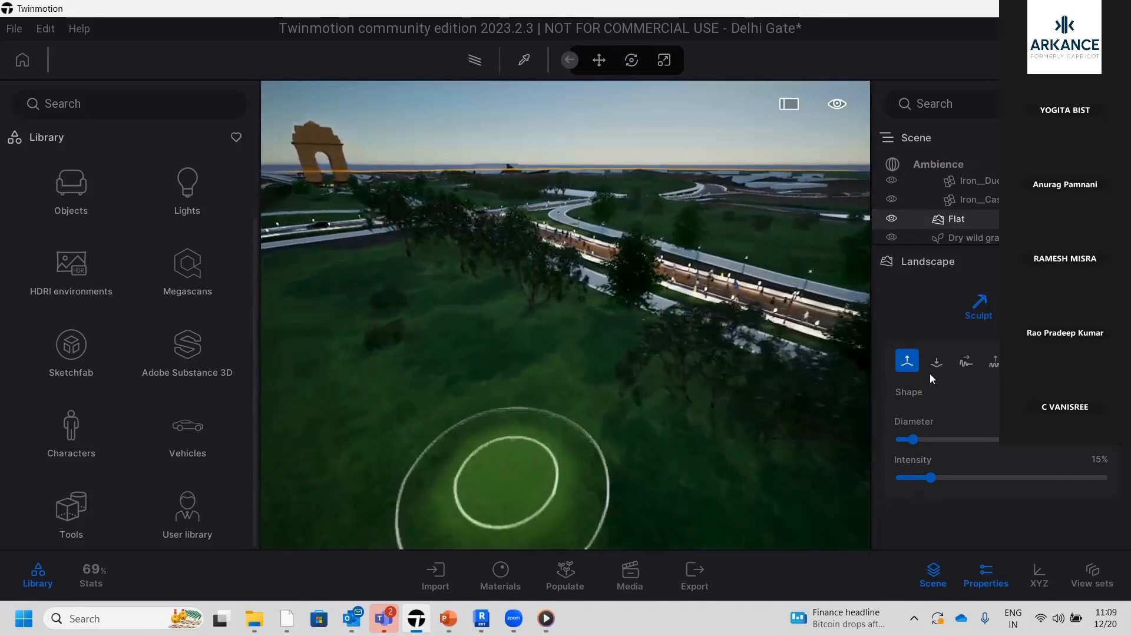
drag(929, 442, 934, 440)
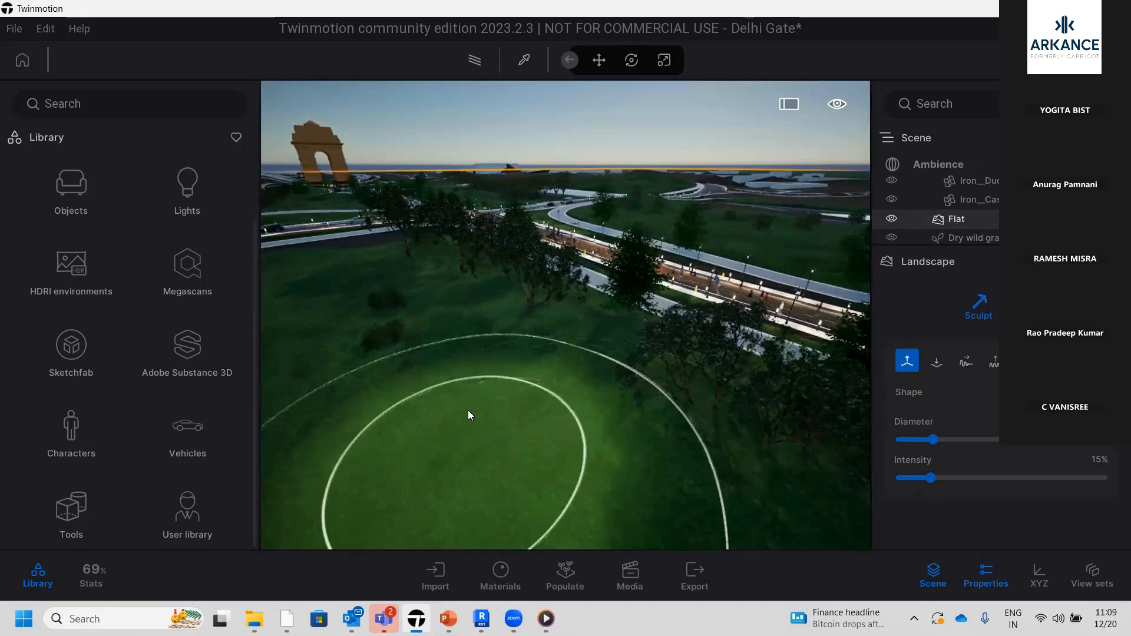
mouse_move(468, 410)
mouse_down()
mouse_move(548, 369)
mouse_move(517, 337)
mouse_move(560, 357)
mouse_up()
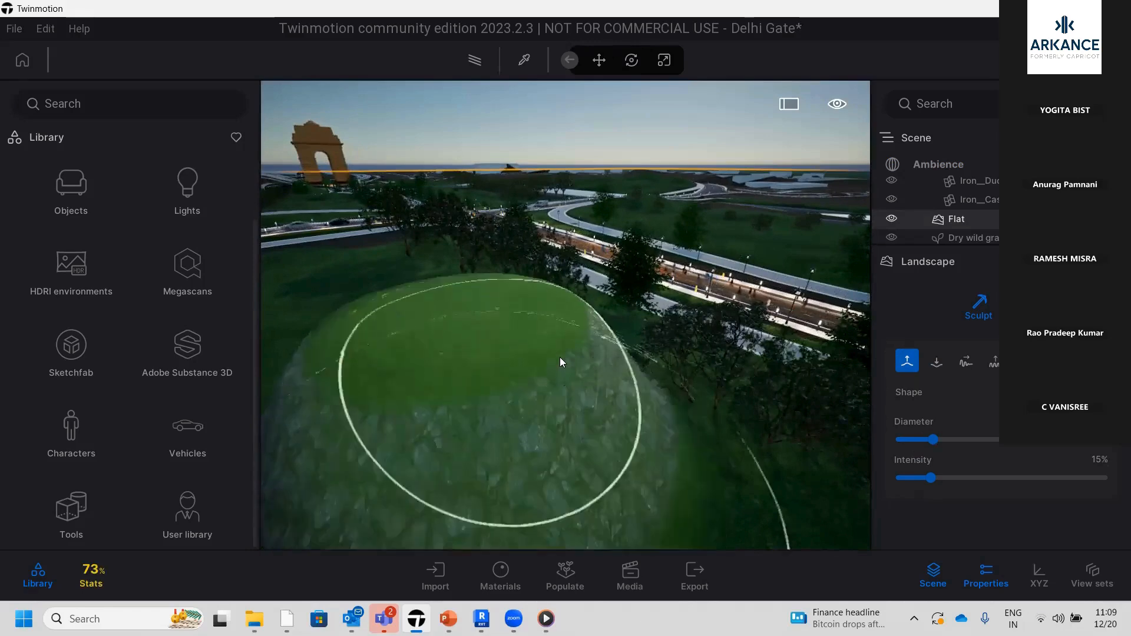
Lower the terrain with a smaller brush diameter to carve a hollow into the raised mound
scroll(860, 381, down, 2)
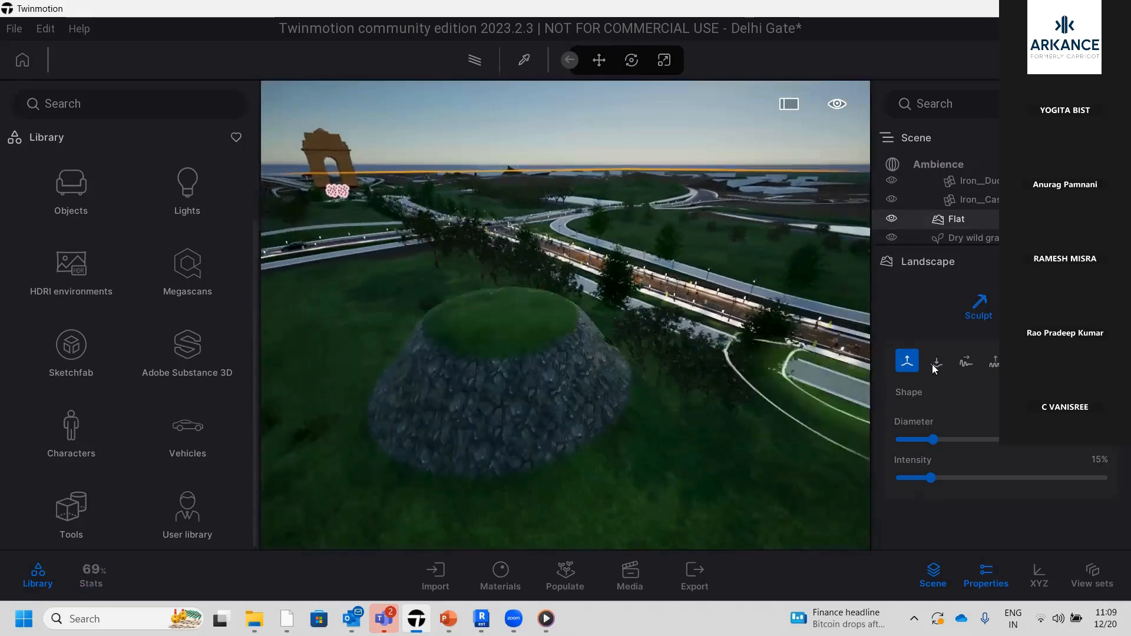
click(934, 362)
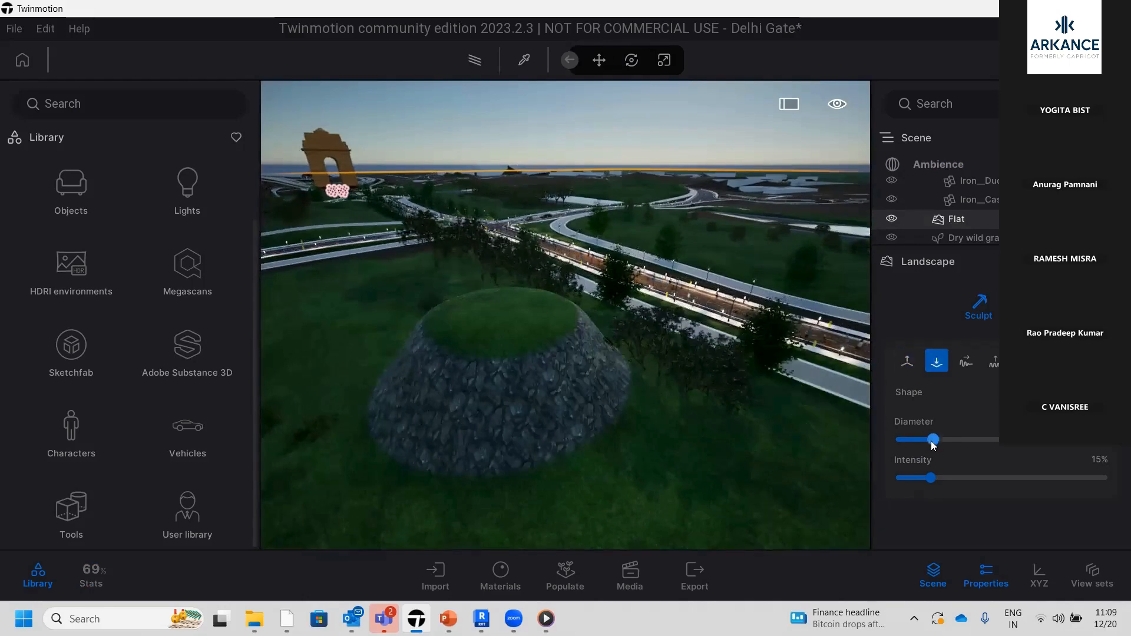
drag(932, 440, 918, 441)
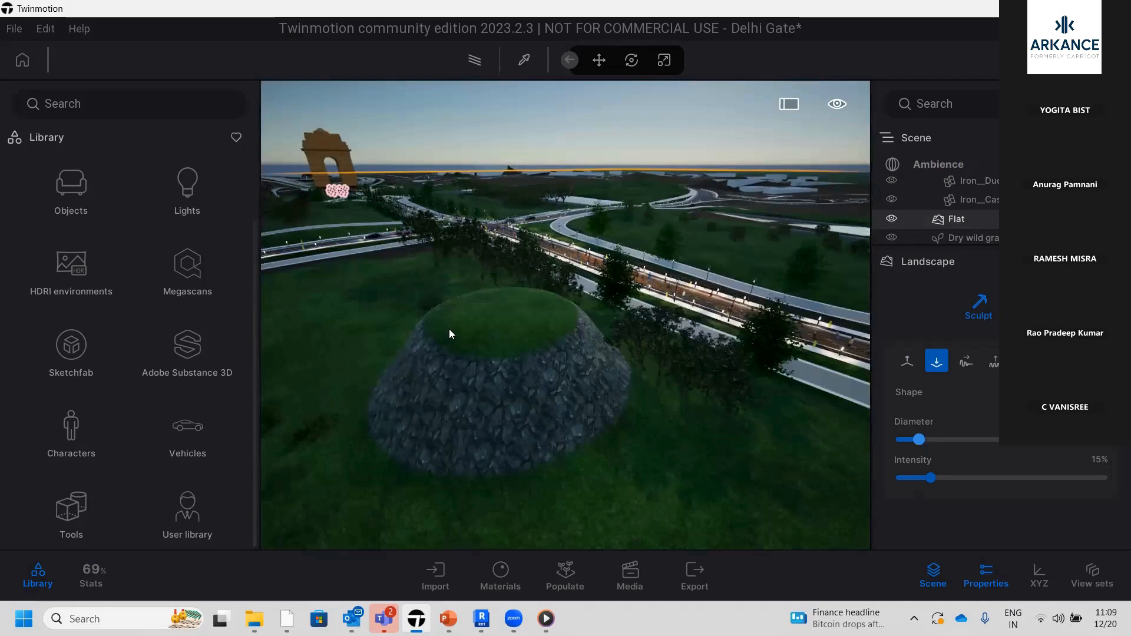
mouse_move(448, 334)
mouse_down()
mouse_move(524, 309)
mouse_move(563, 349)
mouse_move(422, 395)
mouse_move(498, 363)
mouse_move(412, 370)
mouse_move(612, 389)
mouse_move(471, 327)
mouse_move(585, 373)
mouse_move(529, 311)
mouse_move(472, 322)
mouse_move(436, 366)
mouse_move(555, 396)
mouse_move(582, 333)
mouse_move(542, 416)
mouse_move(438, 397)
mouse_up()
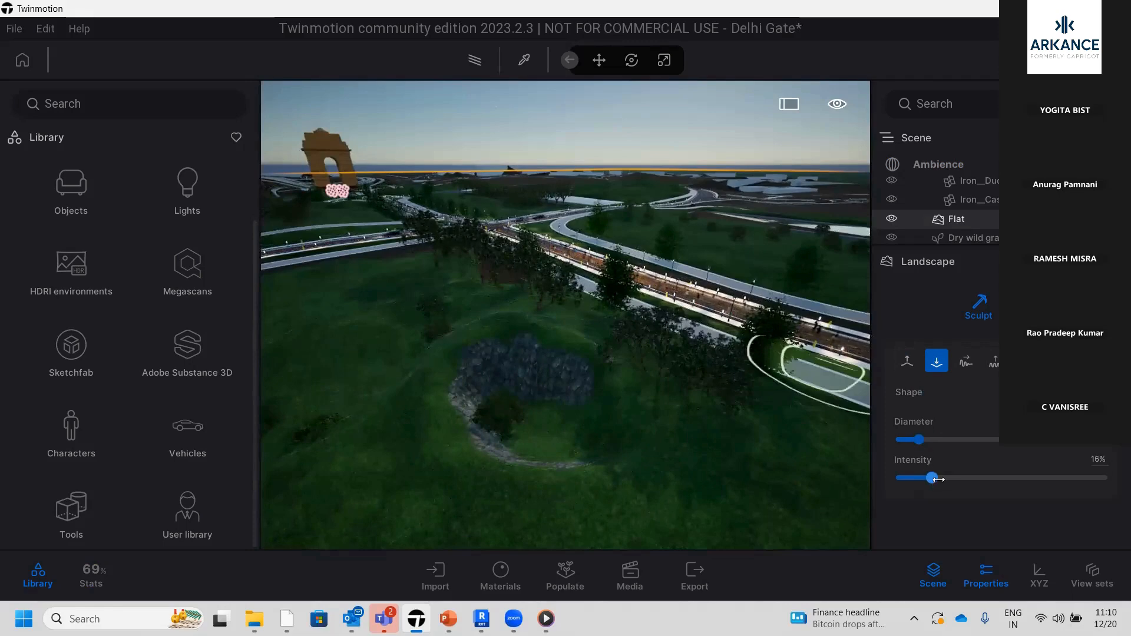
Set the sculpting intensity to 17% and lower the ground further along the near edge of the hollow
drag(932, 479, 936, 478)
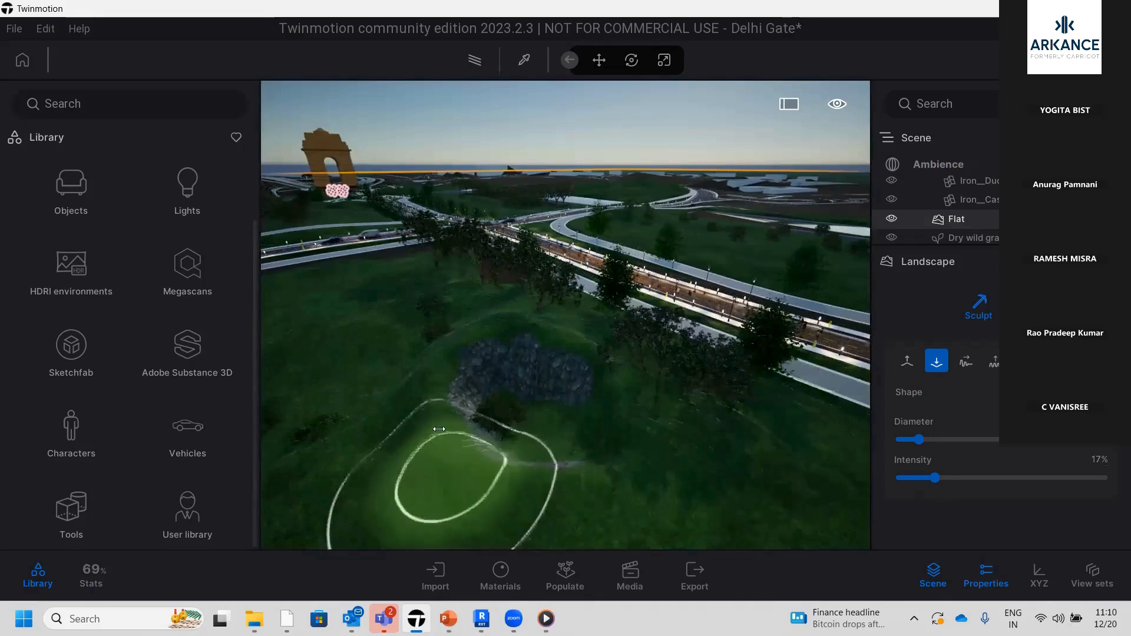
mouse_move(451, 466)
mouse_down()
mouse_move(437, 409)
mouse_move(467, 375)
mouse_move(444, 389)
mouse_up()
scroll(445, 389, down, 1)
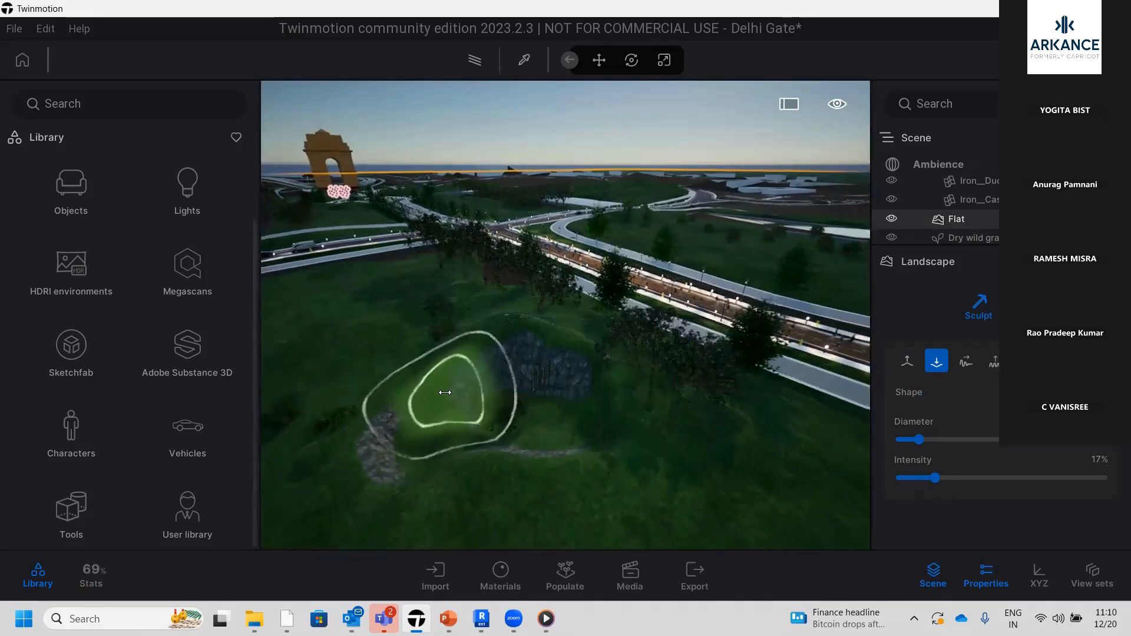
scroll(445, 391, down, 2)
scroll(489, 394, down, 1)
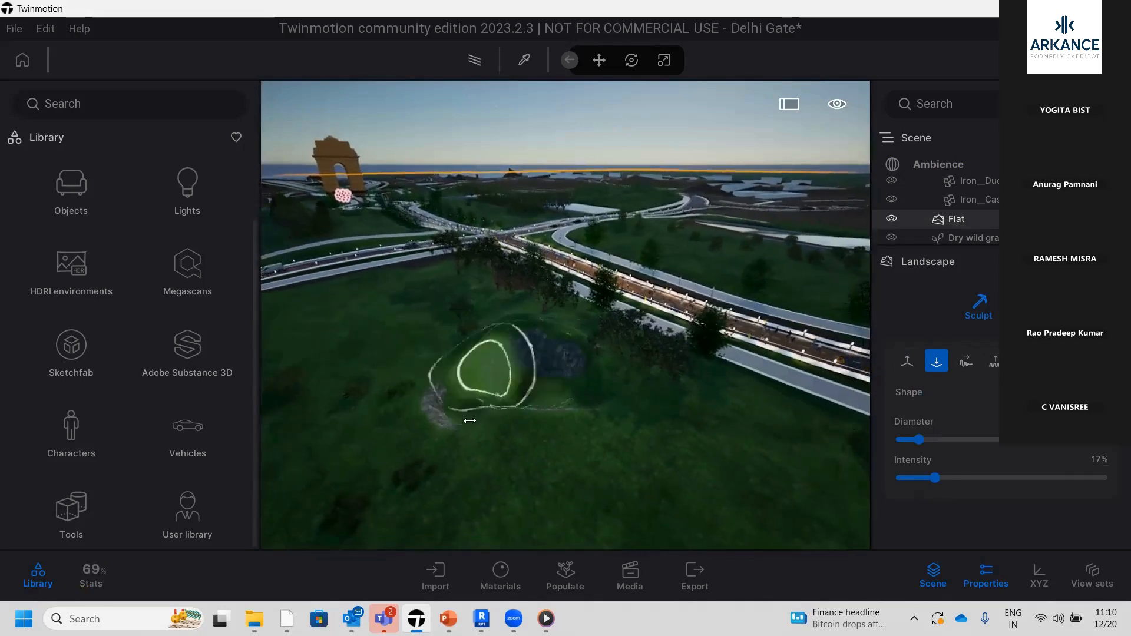
scroll(501, 414, down, 1)
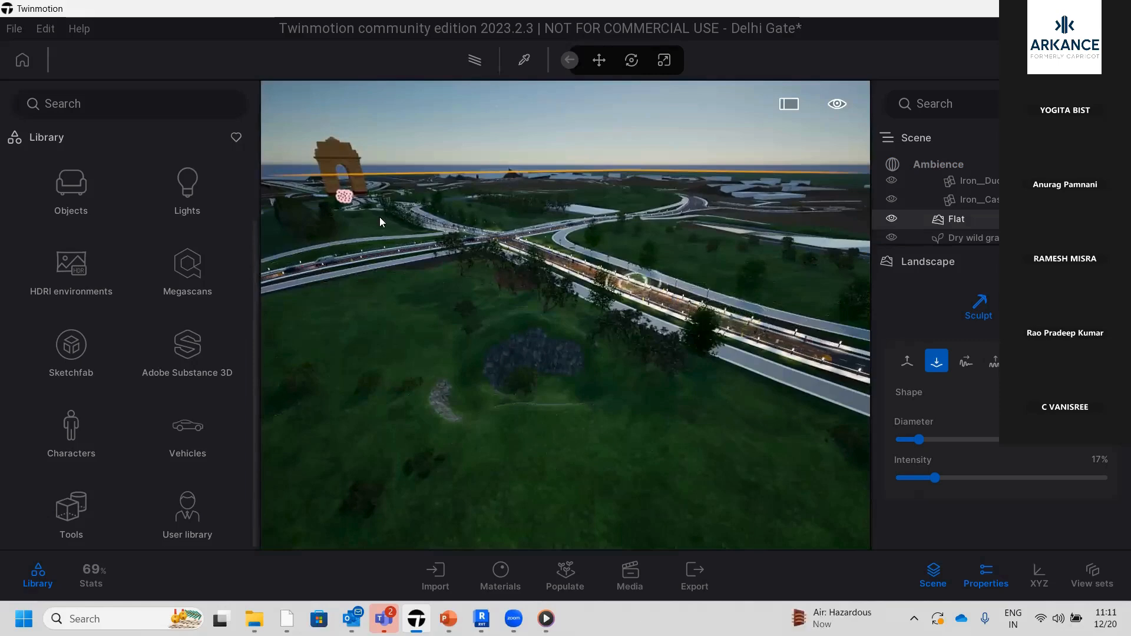
Change the scene's time of day to about 15:19 for daylight
scroll(316, 272, up, 5)
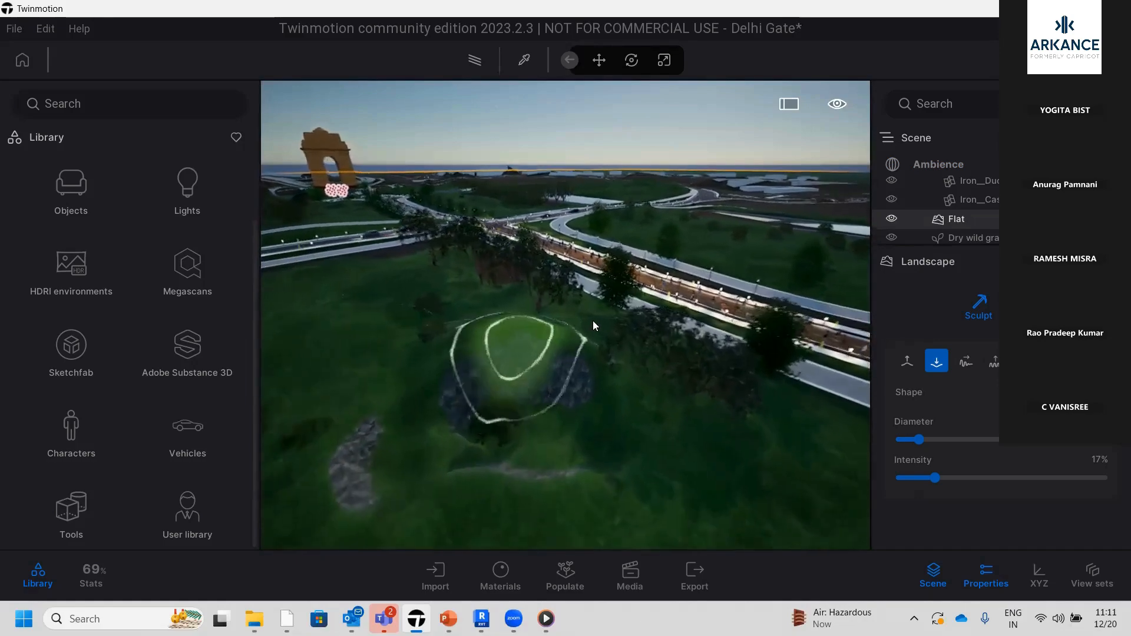
scroll(598, 332, up, 3)
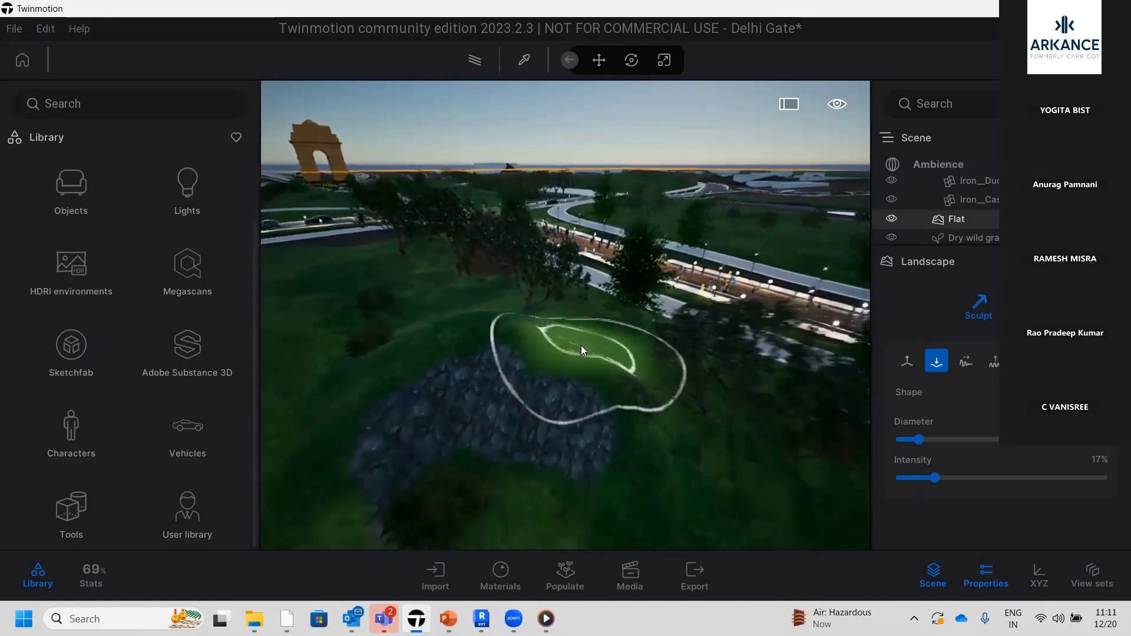
scroll(581, 346, down, 5)
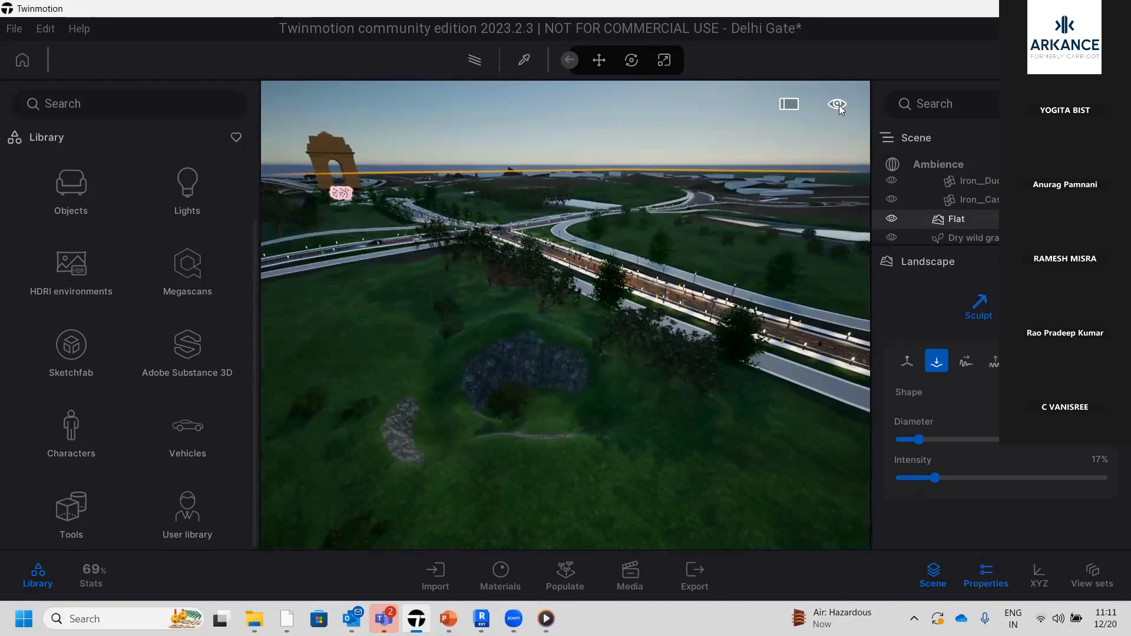
mouse_move(839, 104)
mouse_move(837, 154)
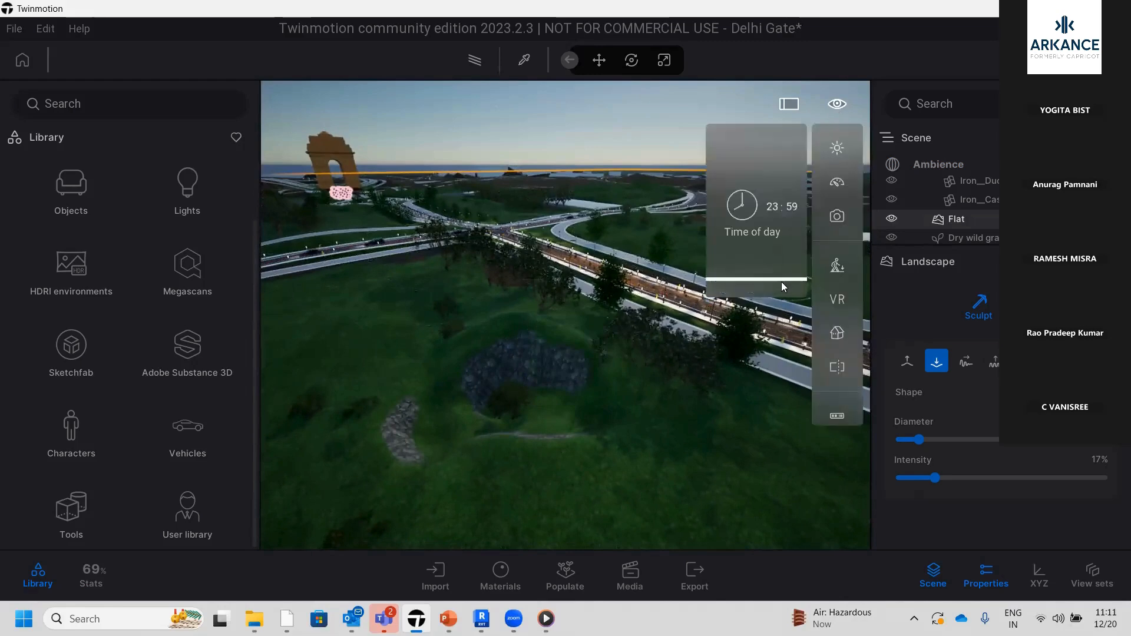
drag(777, 279, 779, 224)
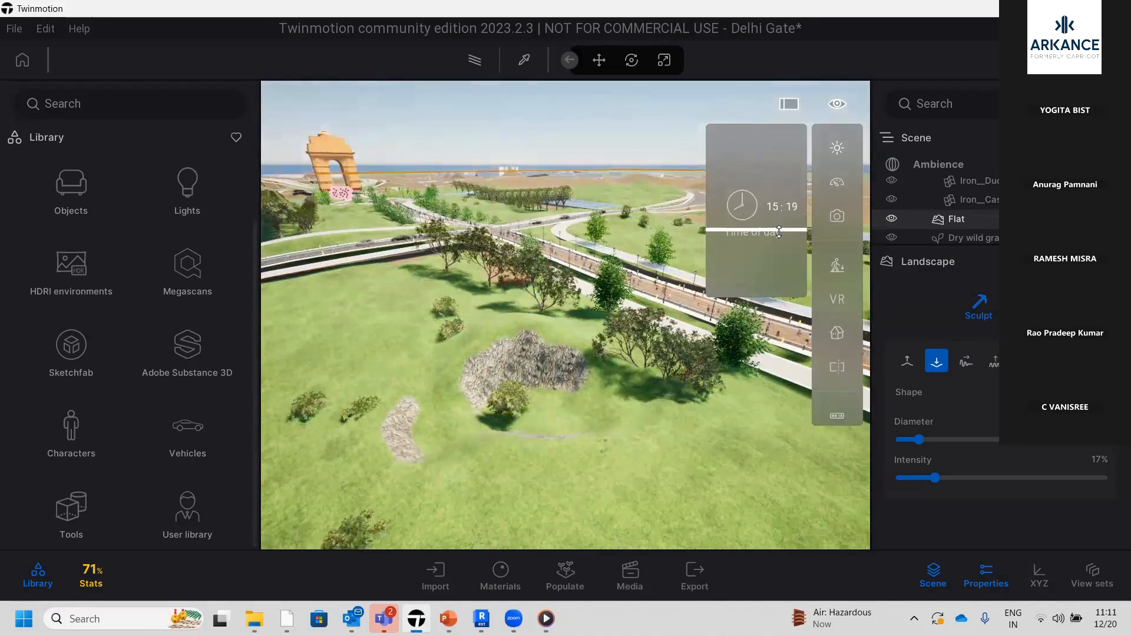
Examine the sculpted terrain in daylight, the navigation speed options, and the people on the road leading to the arch
key(Up)
key(Up)
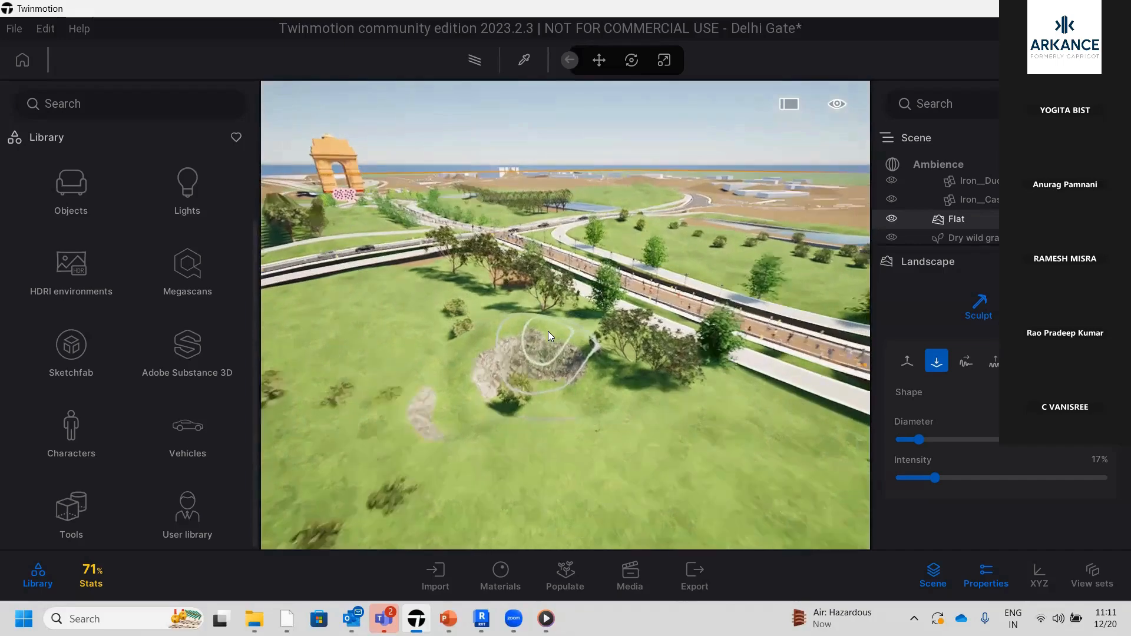
key(Down)
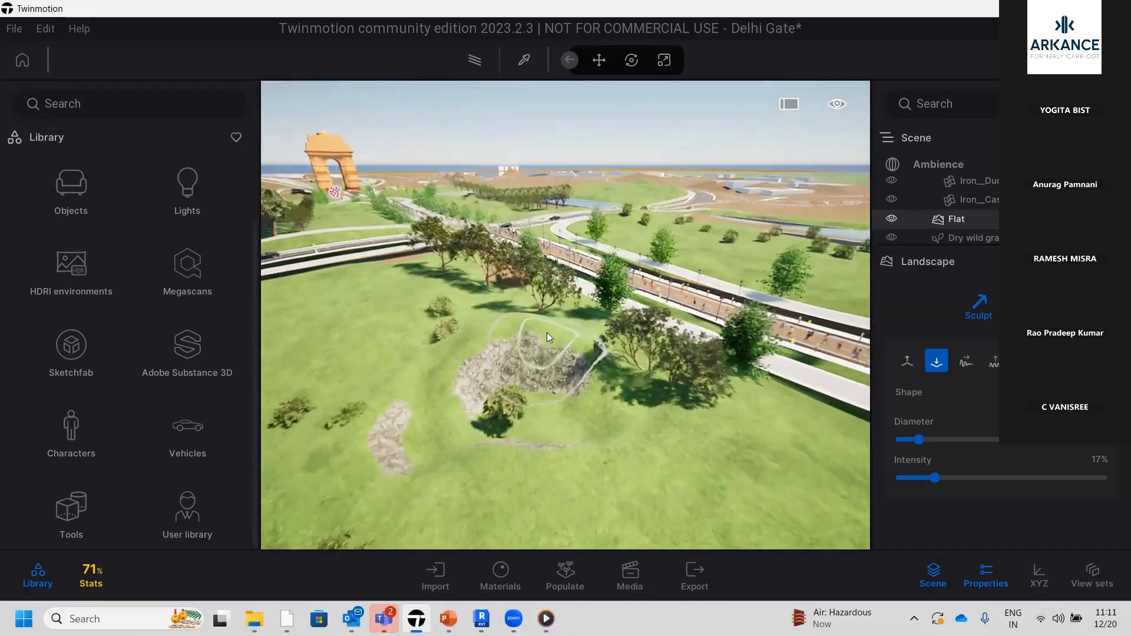
key(Up)
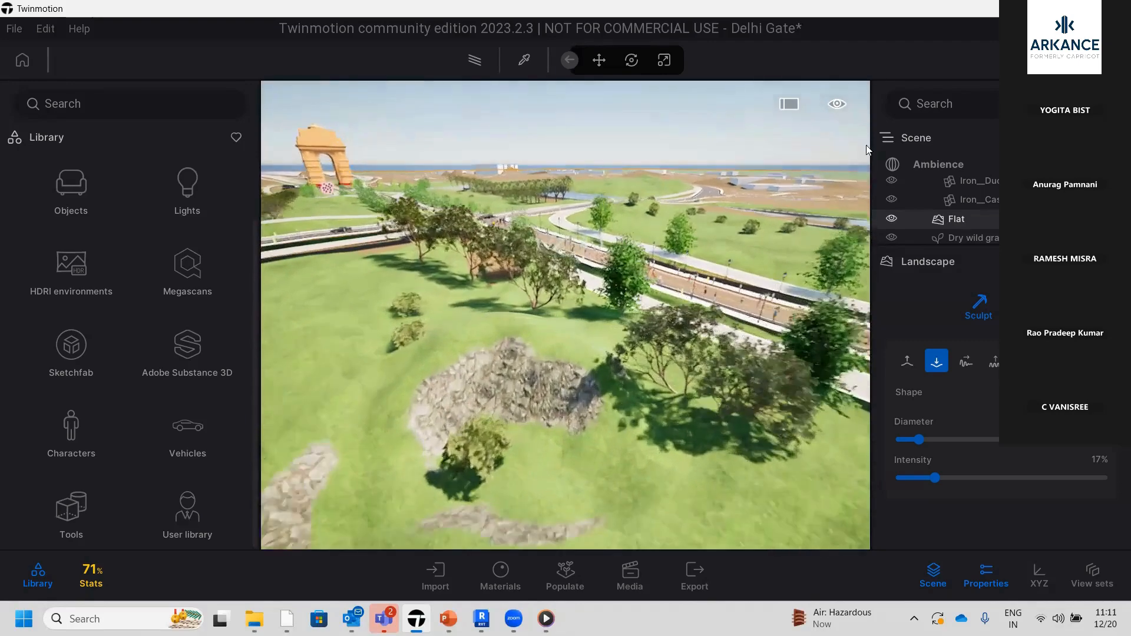
mouse_move(842, 105)
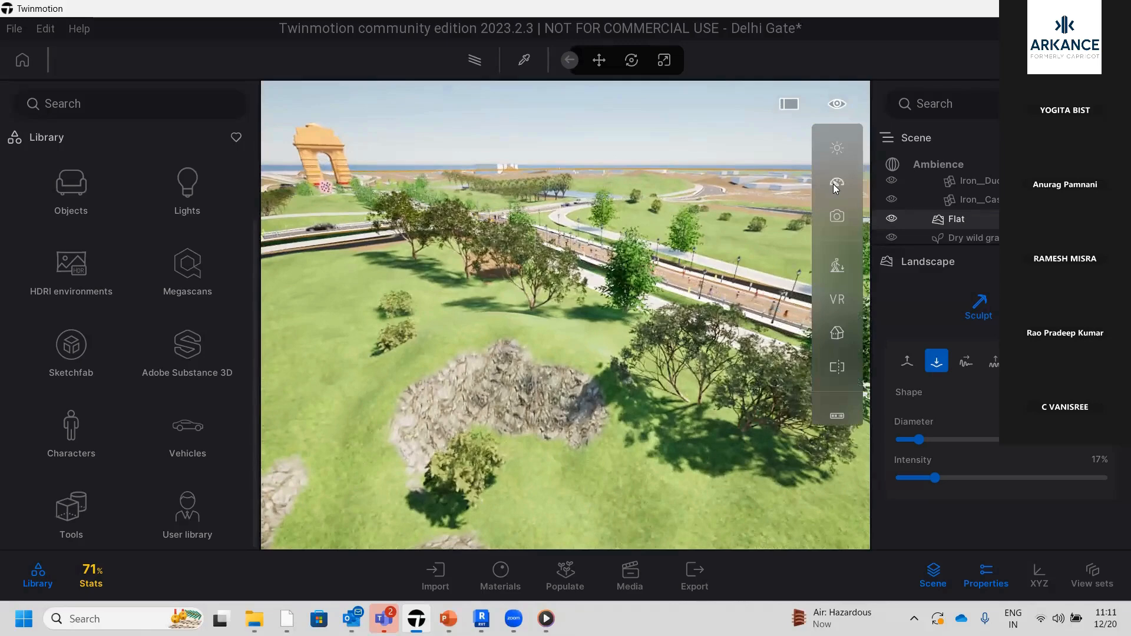
mouse_move(837, 185)
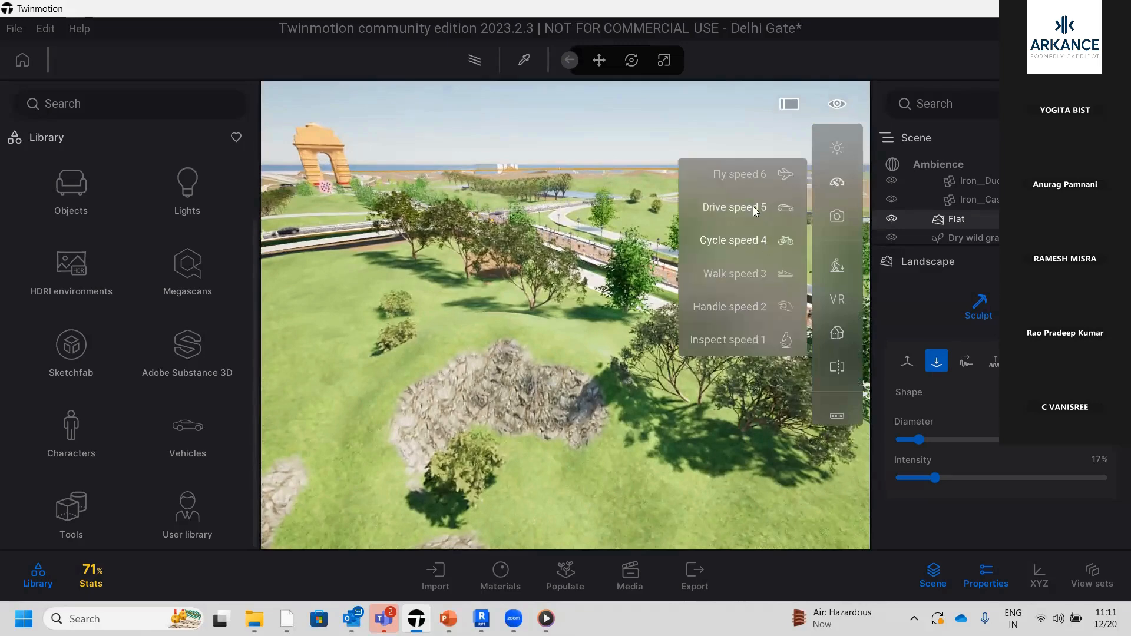
key(Up)
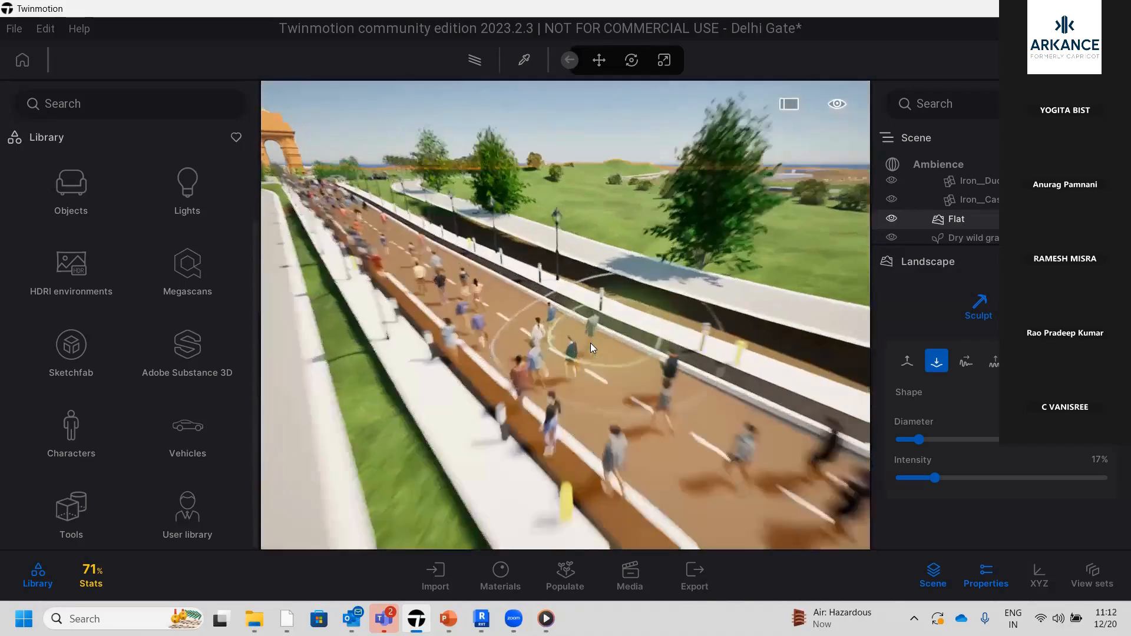
key(Down)
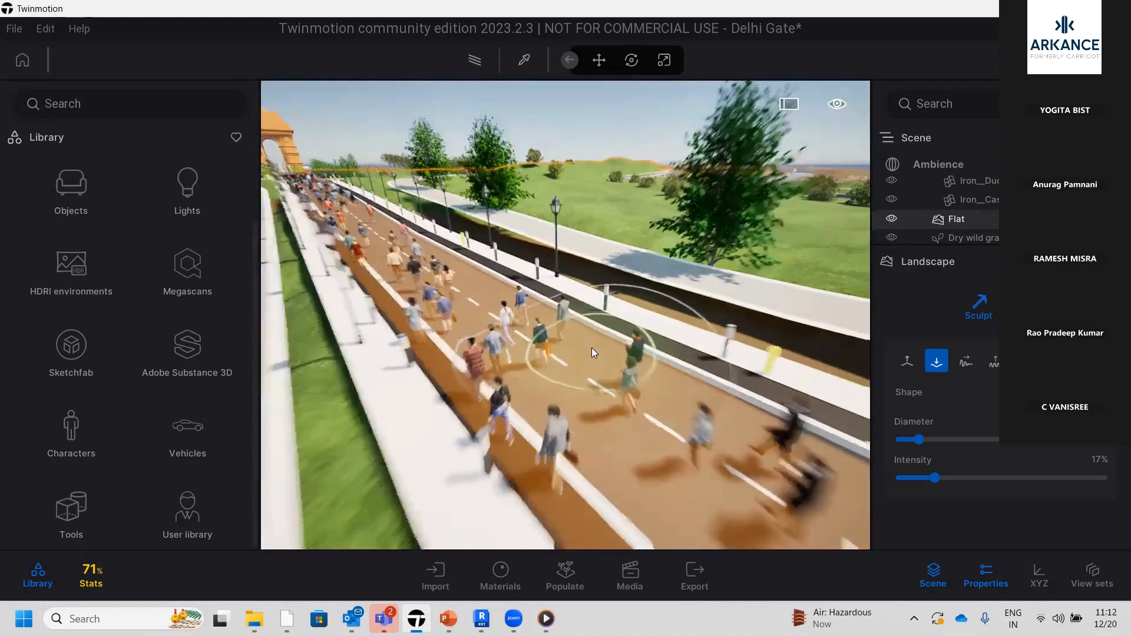
scroll(591, 348, up, 3)
scroll(591, 348, down, 5)
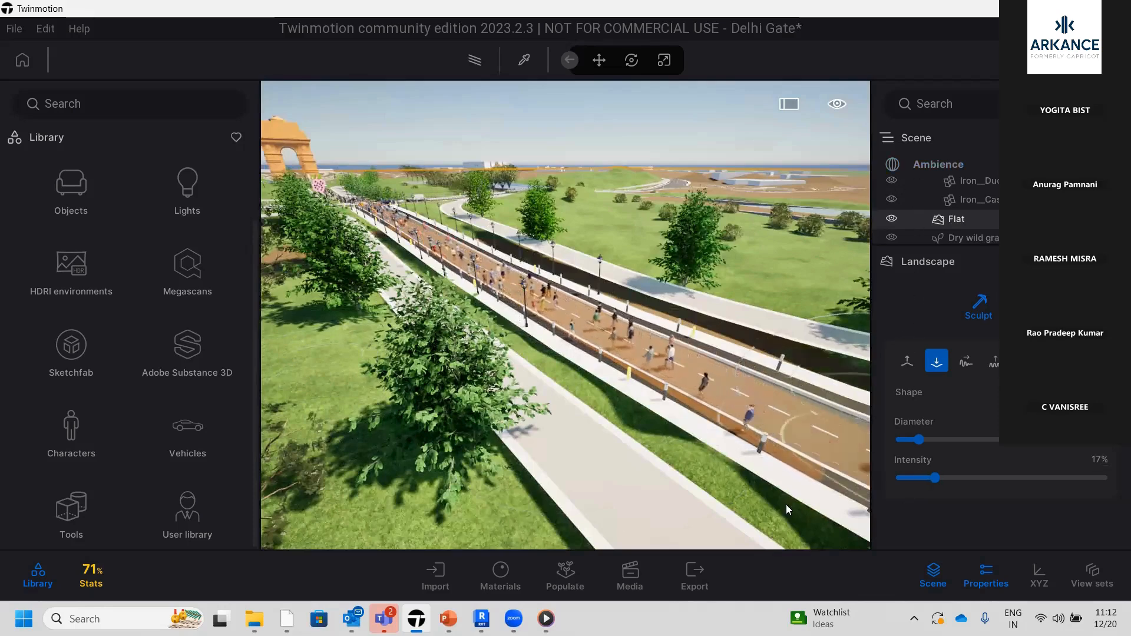
mouse_move(417, 602)
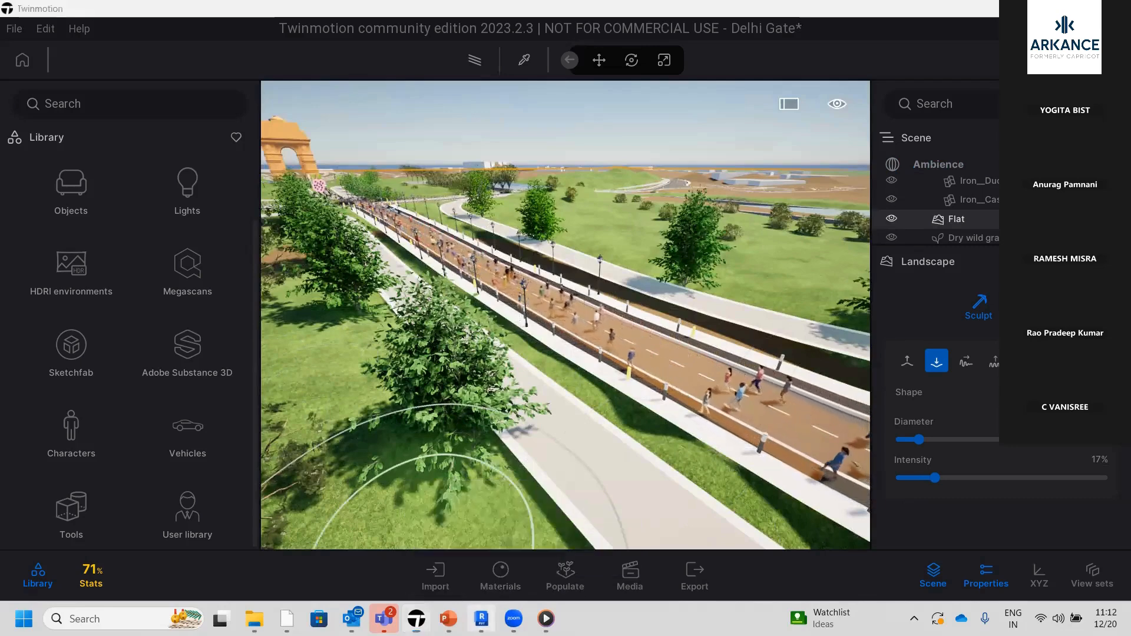
Switch to Revit, check the Twinmotion link options for the India Gate Delhi 3D view, and return to Twinmotion
click(481, 618)
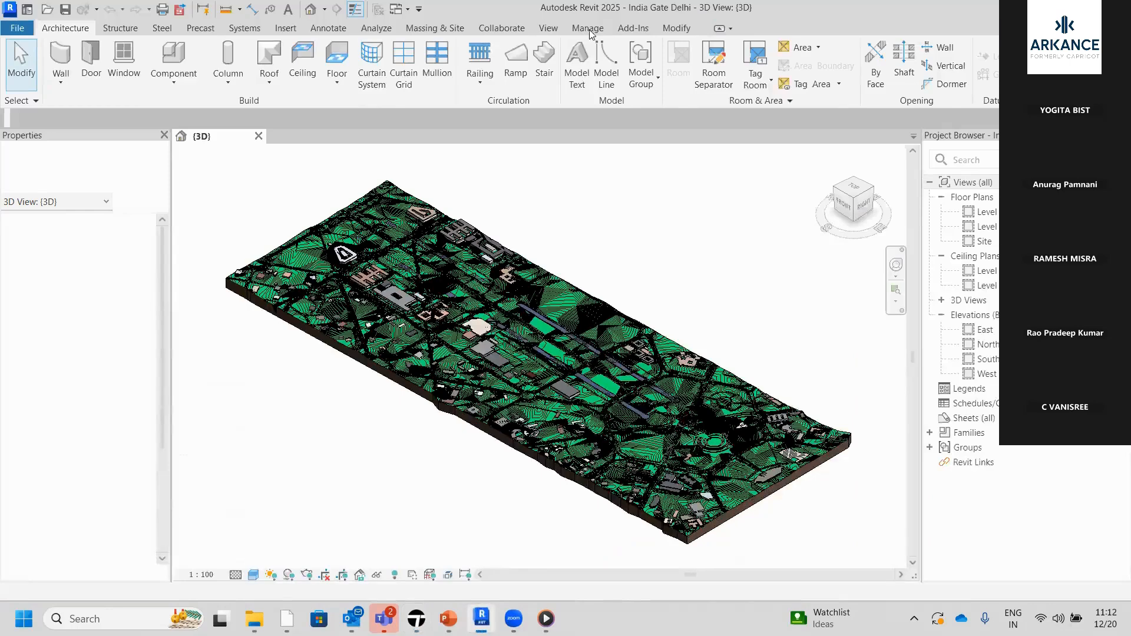
click(547, 29)
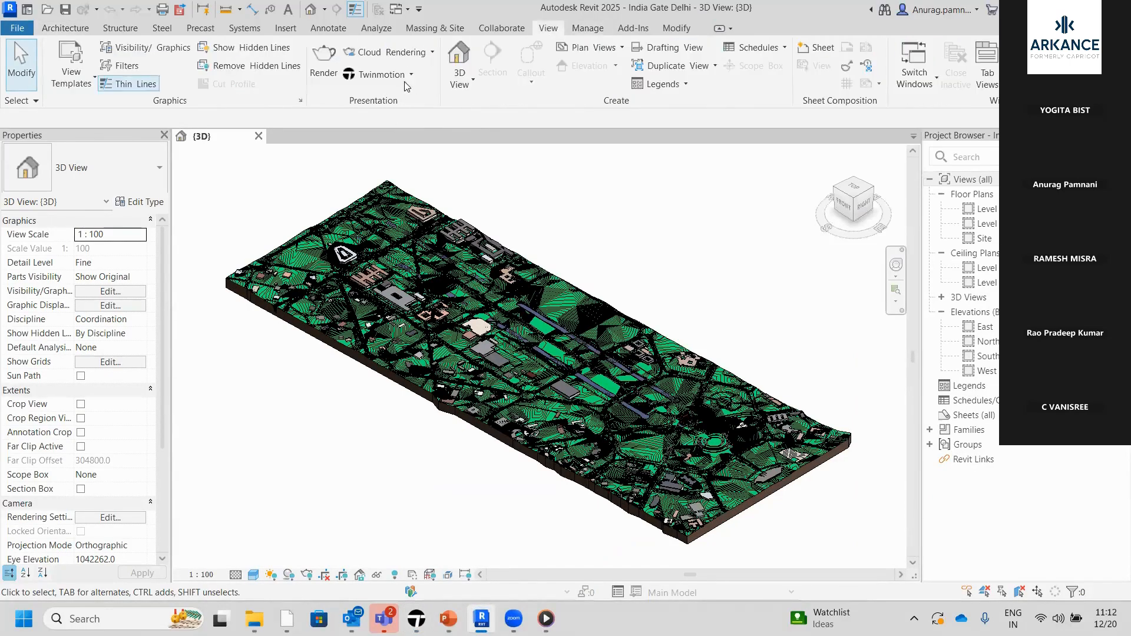
click(411, 76)
click(410, 588)
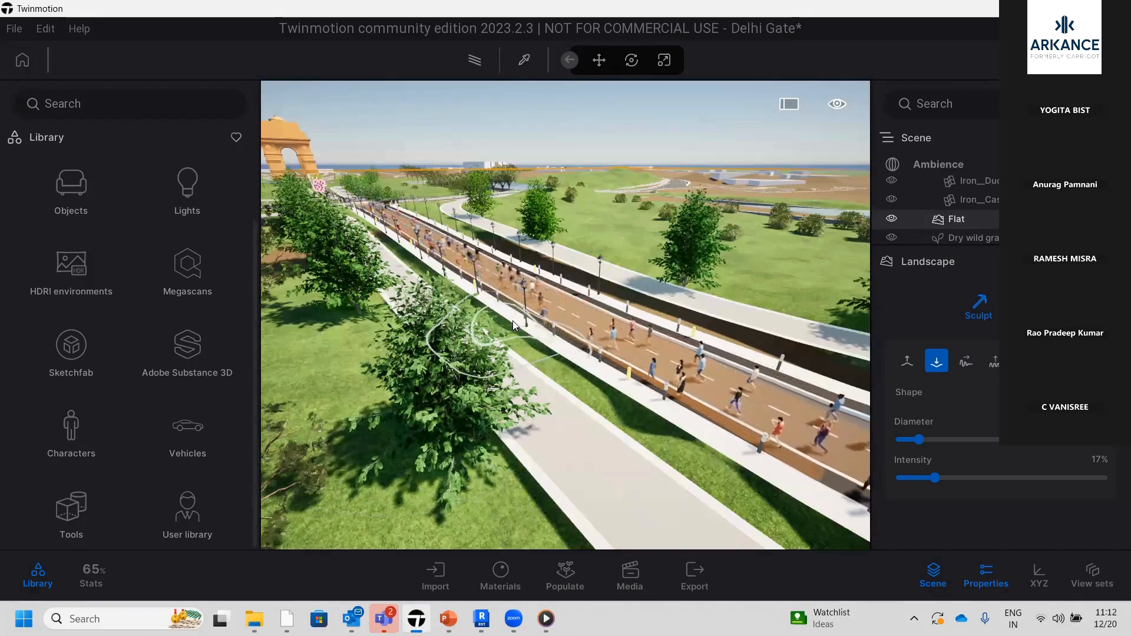
Open the Populate tools and examine the people walking along the road to the arch up close
scroll(513, 321, down, 2)
scroll(513, 320, up, 4)
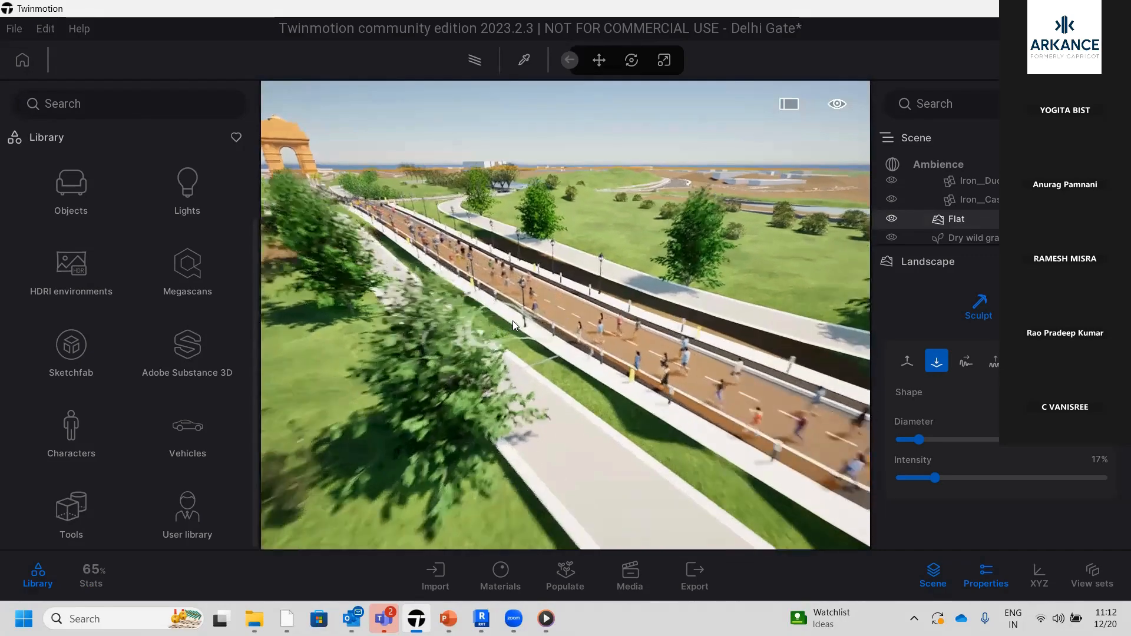
scroll(513, 320, down, 2)
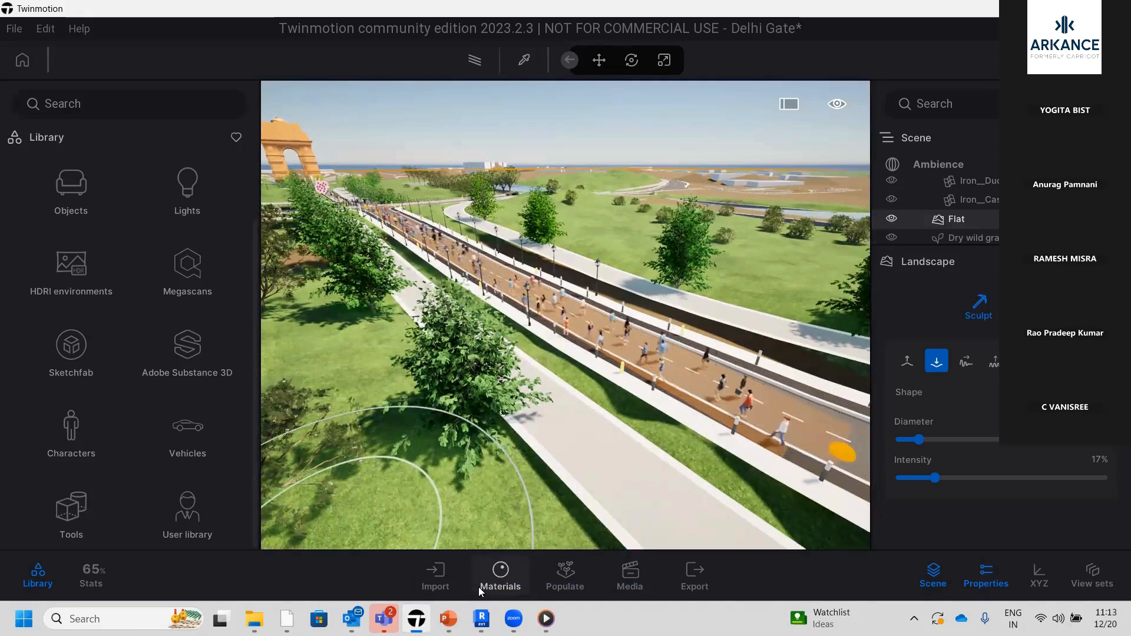
click(571, 597)
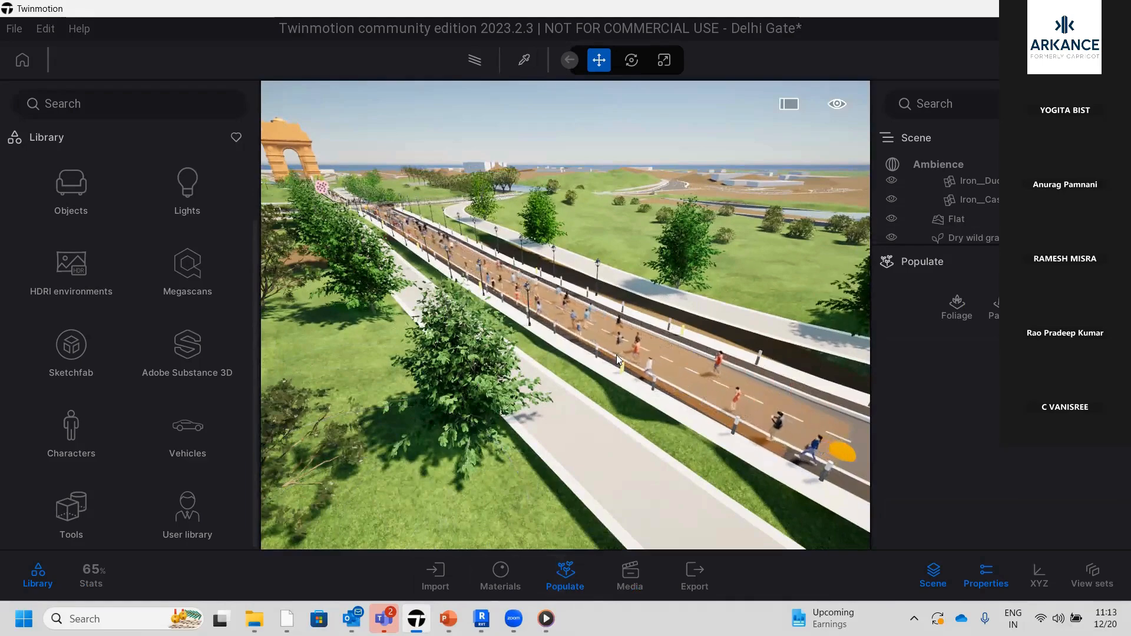
scroll(633, 338, up, 10)
scroll(548, 277, down, 2)
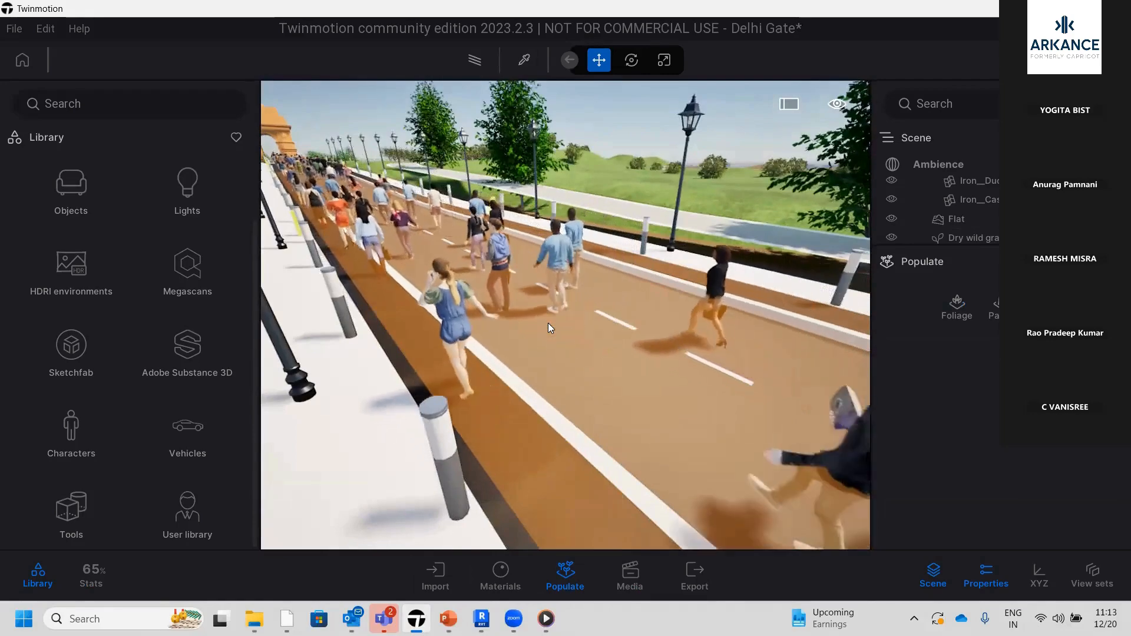
scroll(548, 329, down, 5)
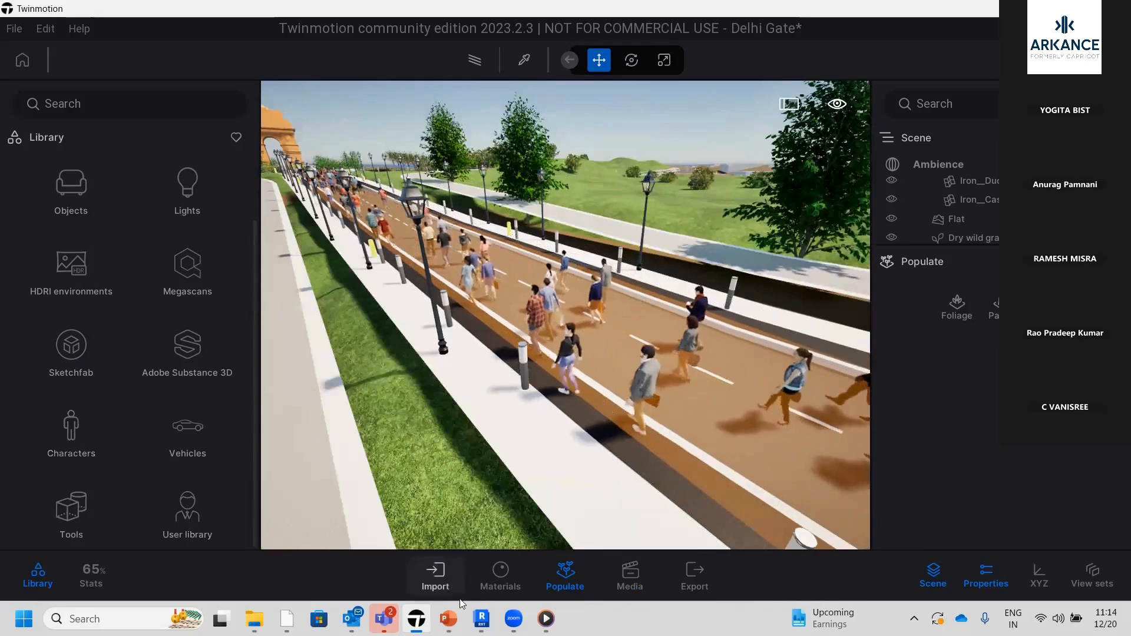
mouse_move(482, 619)
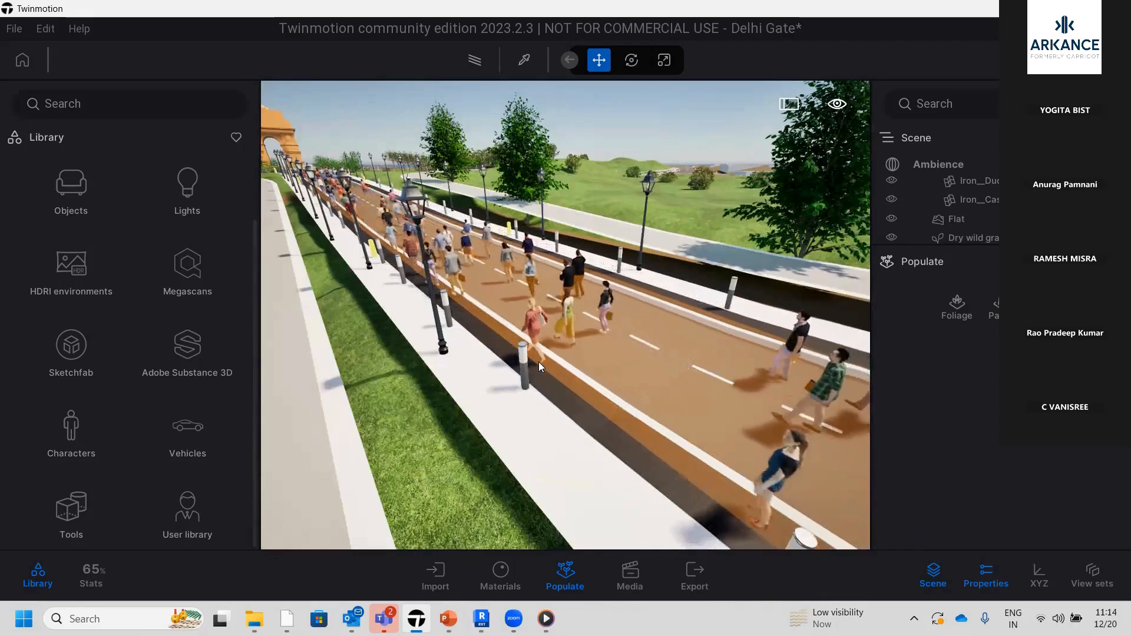
Open the library's Grass and flowers vegetation category for planting the open lawn beside the road
scroll(539, 363, down, 10)
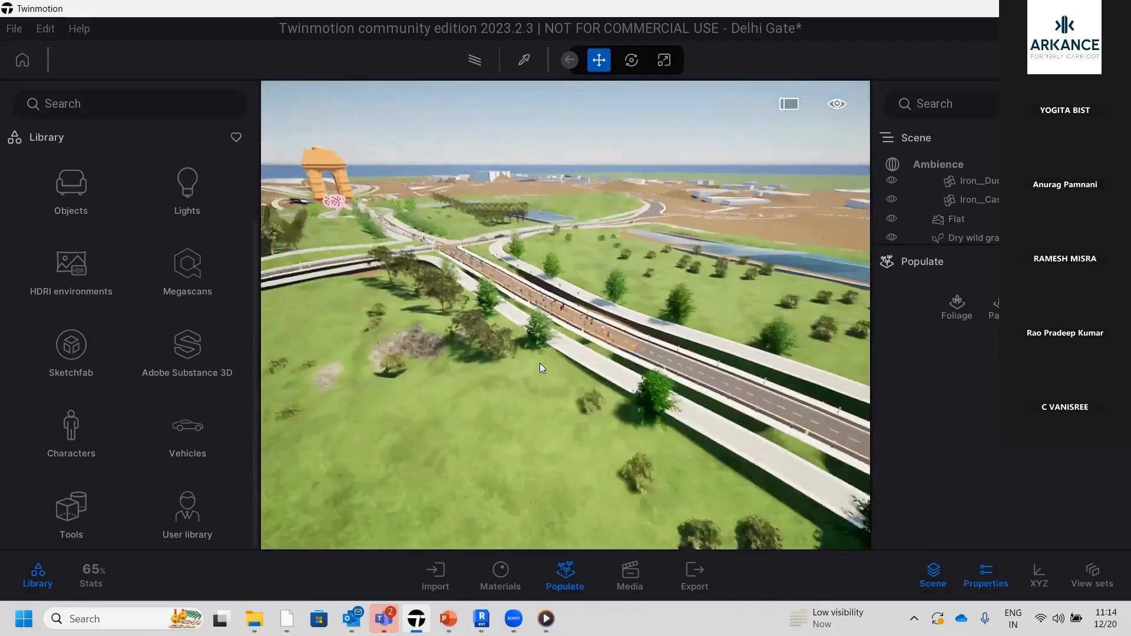
scroll(540, 363, down, 2)
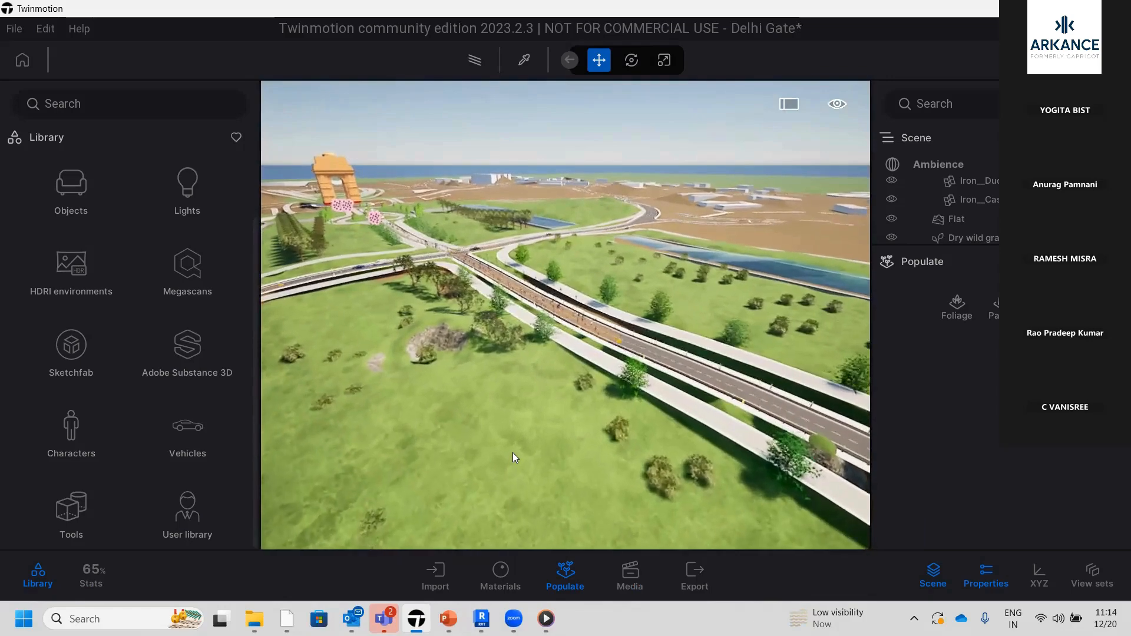
scroll(515, 473, up, 3)
scroll(515, 473, up, 1)
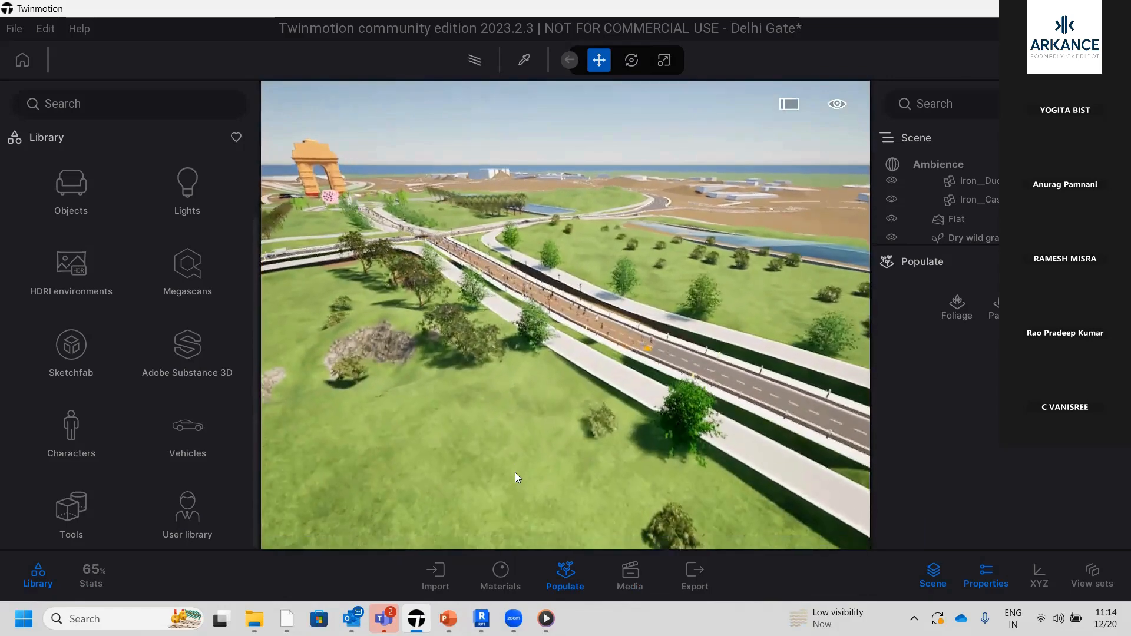
scroll(515, 473, up, 5)
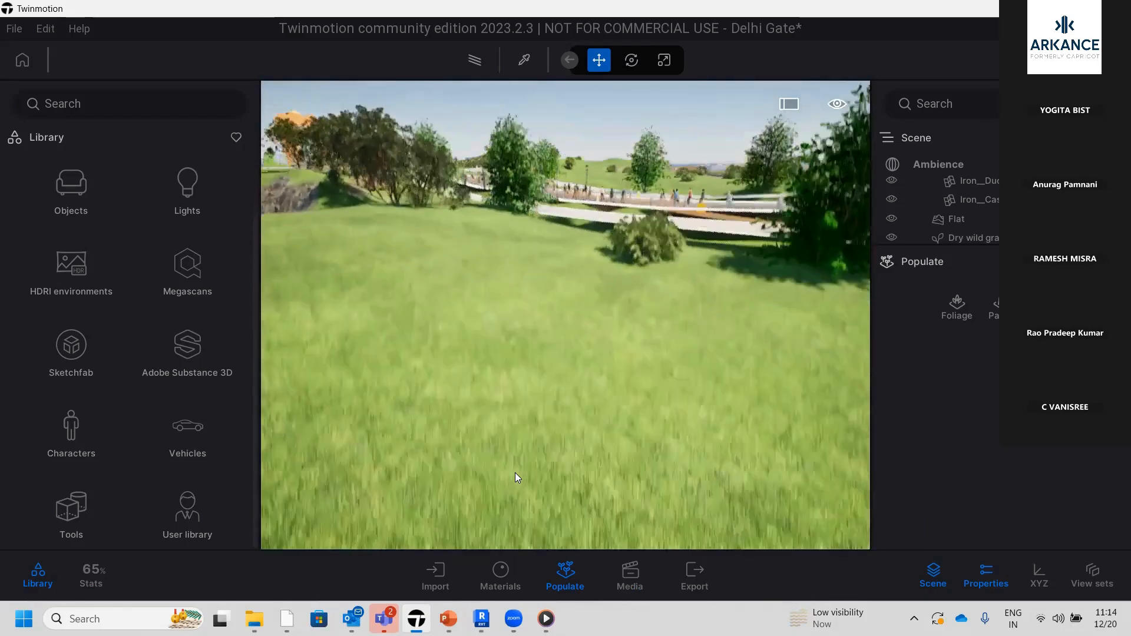
scroll(515, 472, up, 5)
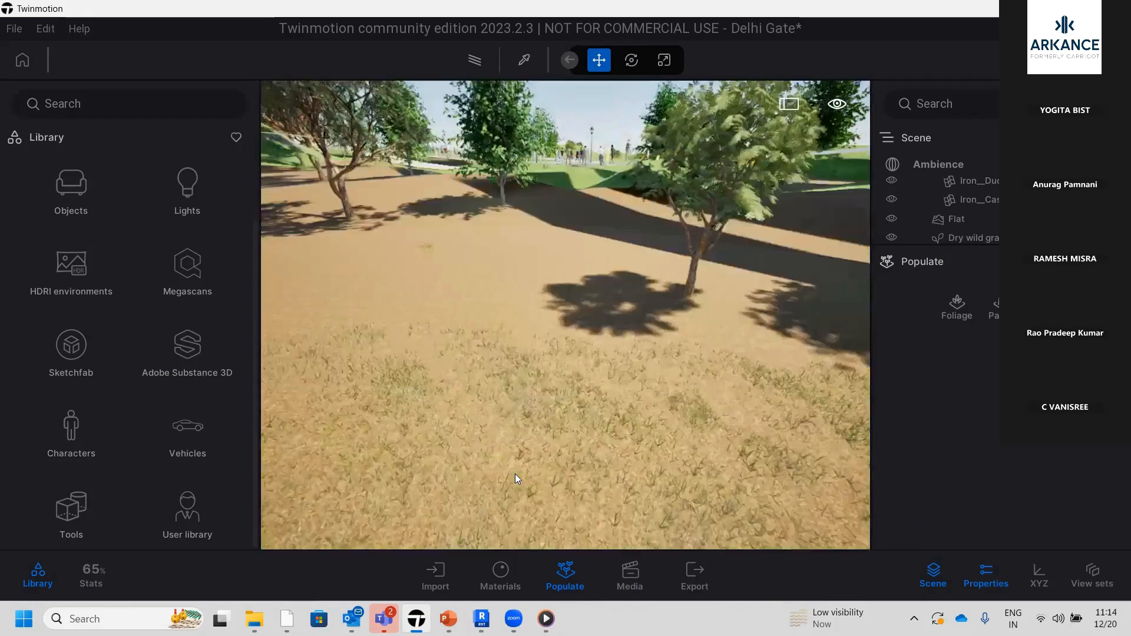
scroll(515, 474, up, 3)
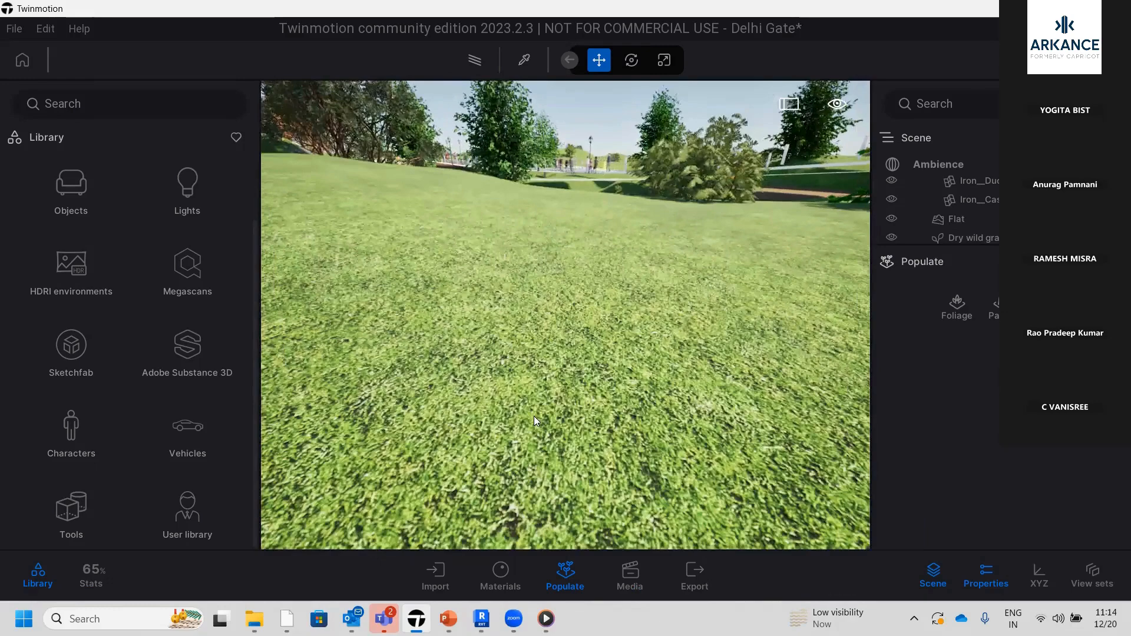
scroll(143, 333, up, 2)
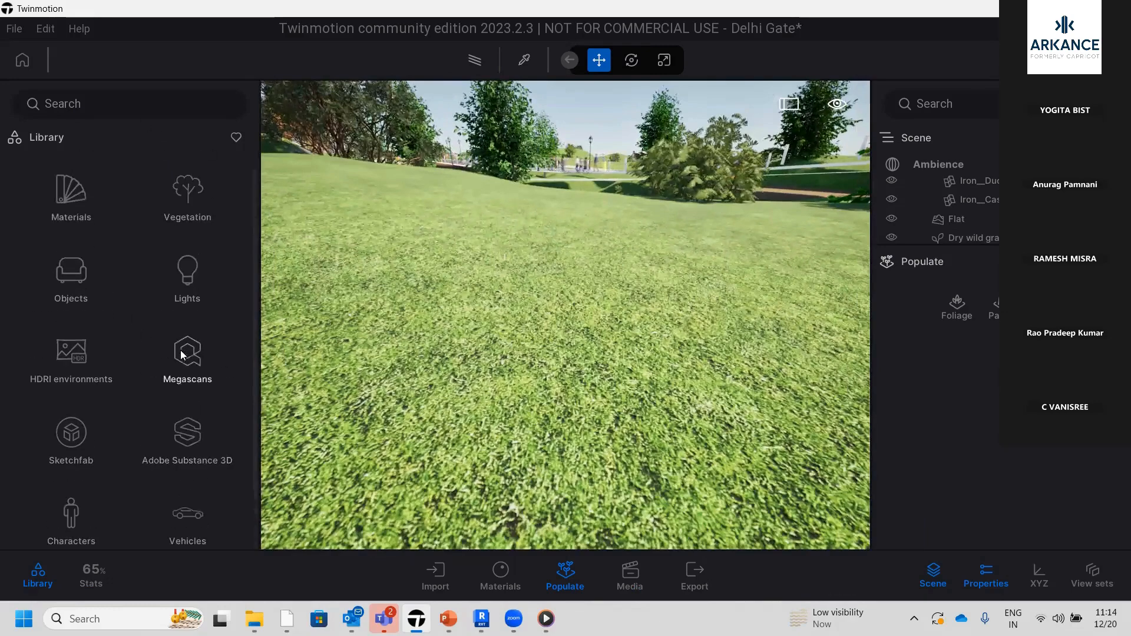
click(189, 189)
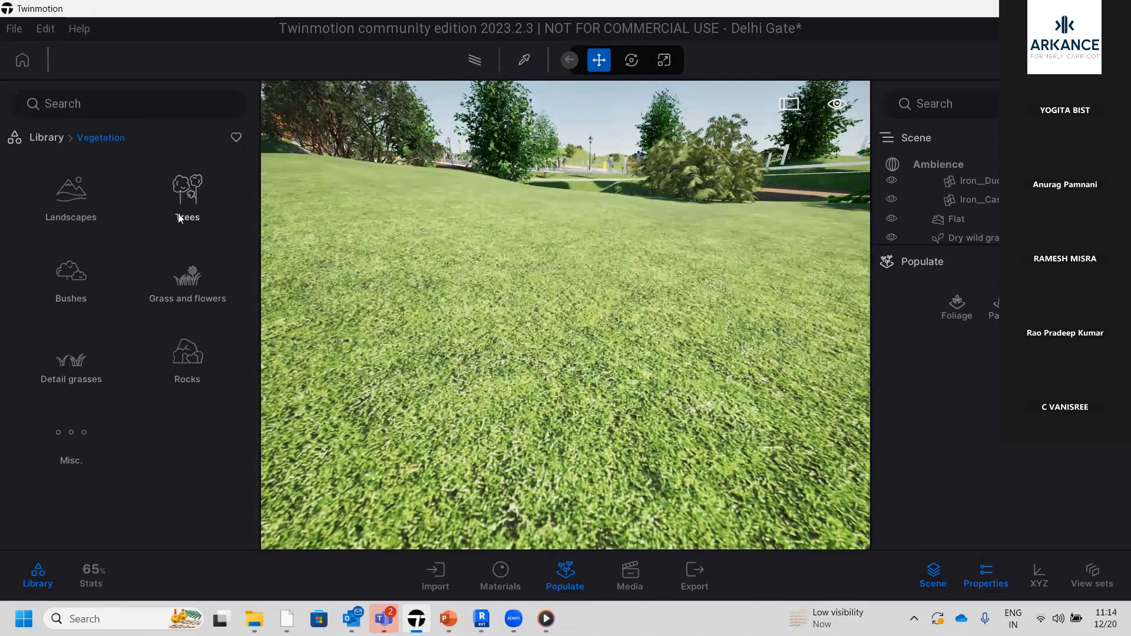
click(196, 284)
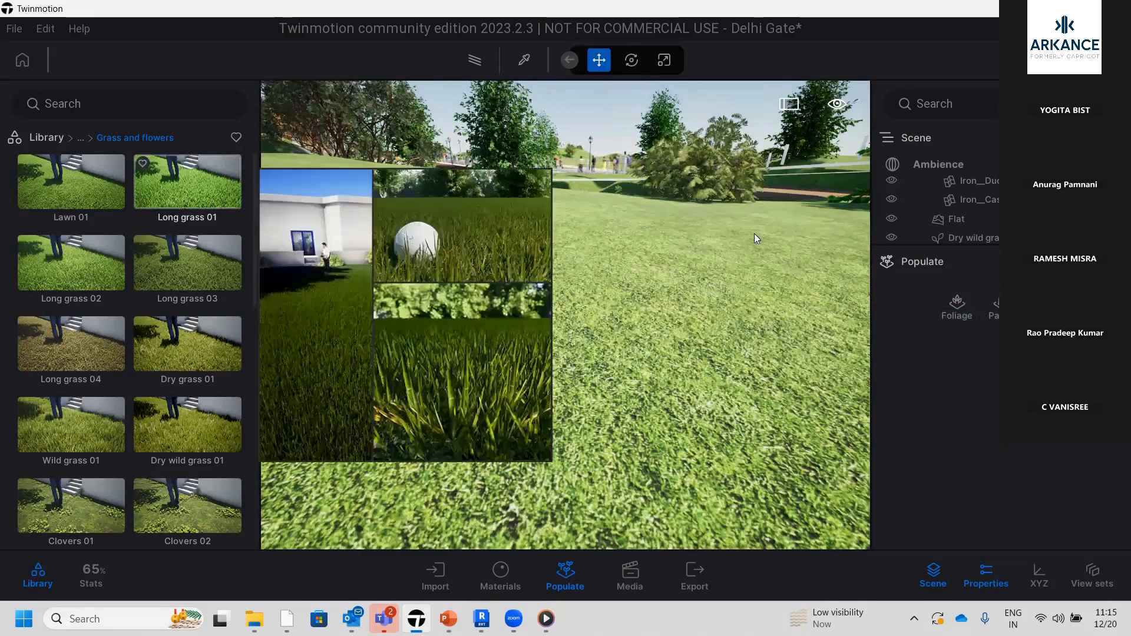
Start painting foliage and add Dry grass 01 as the vegetation model for the brush
click(950, 302)
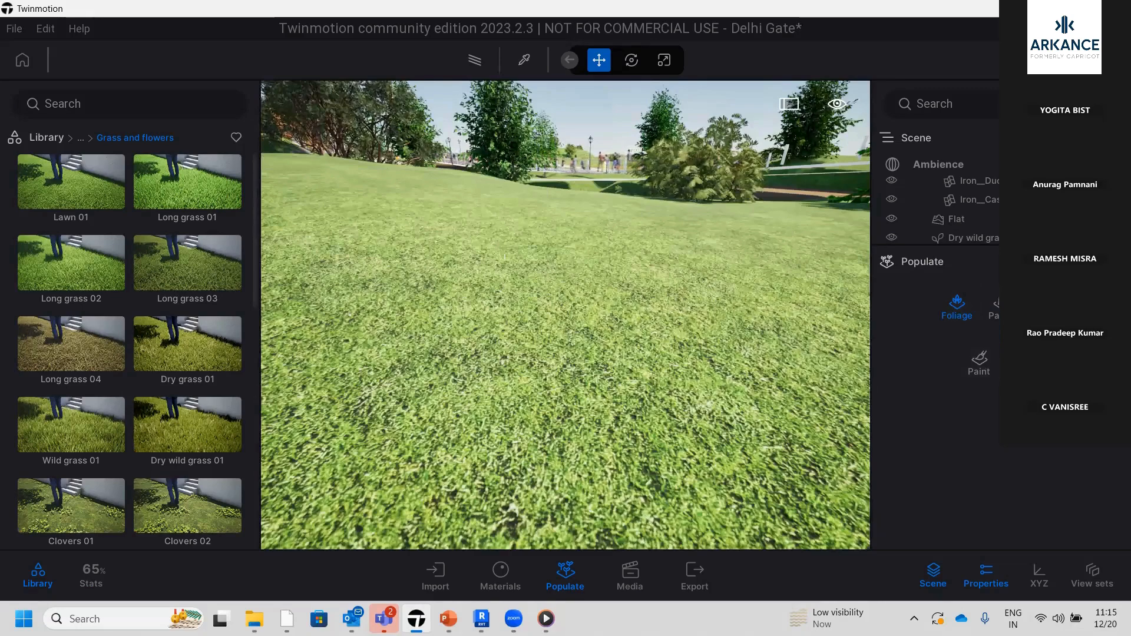
click(979, 364)
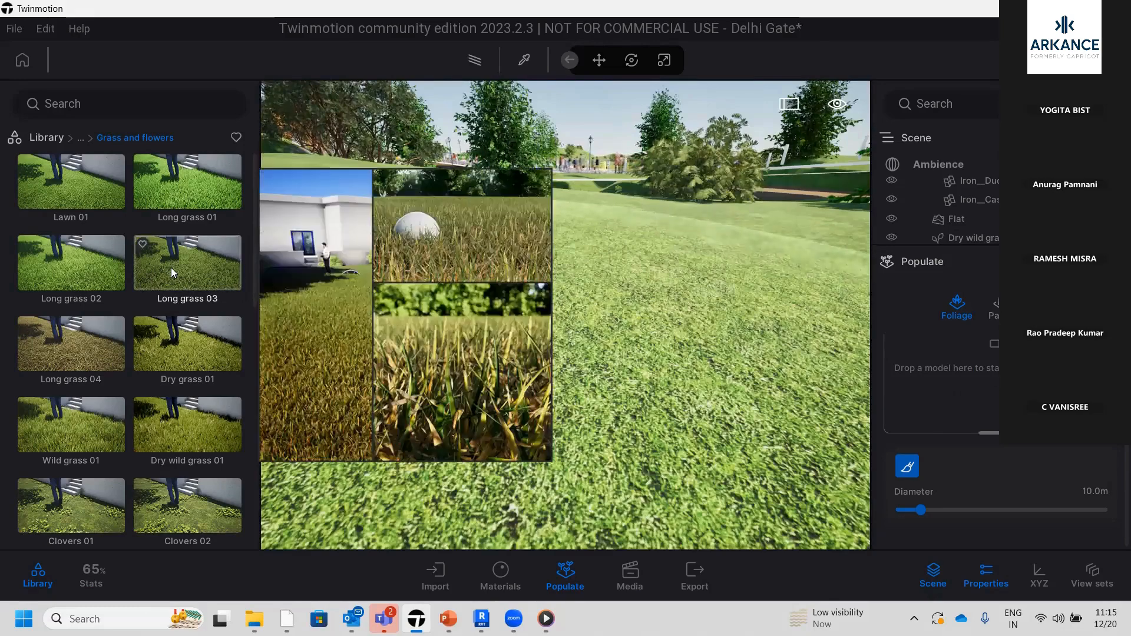
mouse_move(167, 352)
mouse_down()
mouse_move(744, 404)
mouse_move(895, 413)
mouse_move(954, 401)
mouse_up()
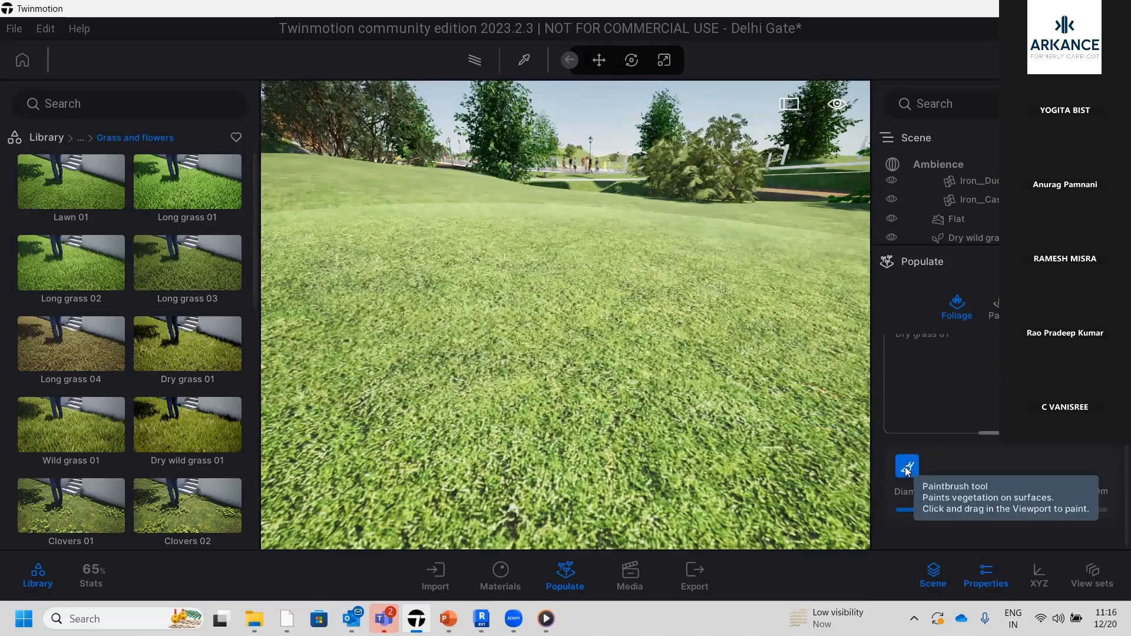
Set the paintbrush diameter to 7.4 m and paint dry grass across the middle of the open lawn
mouse_move(914, 513)
mouse_down()
mouse_move(976, 511)
mouse_move(898, 511)
mouse_up()
scroll(568, 333, down, 5)
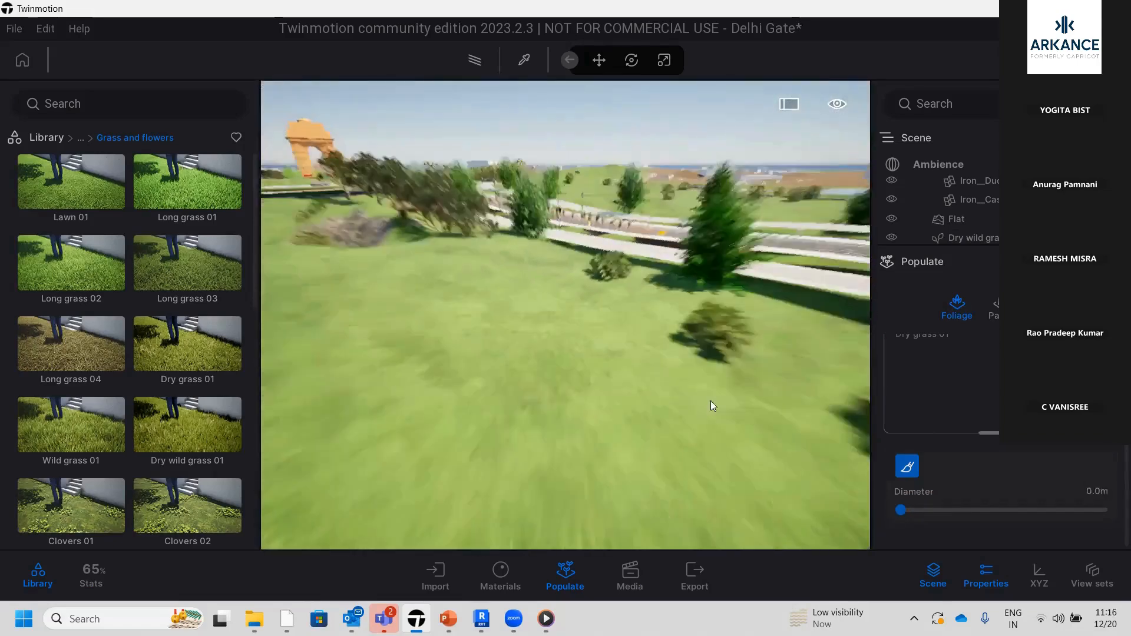
drag(904, 511, 915, 512)
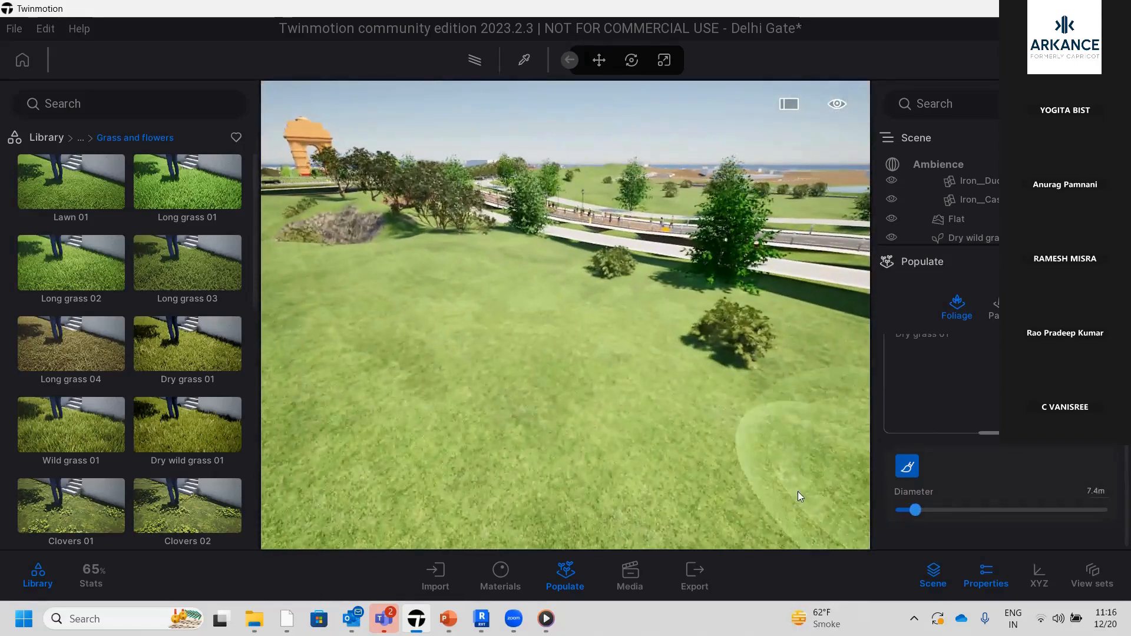
mouse_move(617, 412)
mouse_down()
mouse_move(576, 383)
mouse_move(541, 404)
mouse_up()
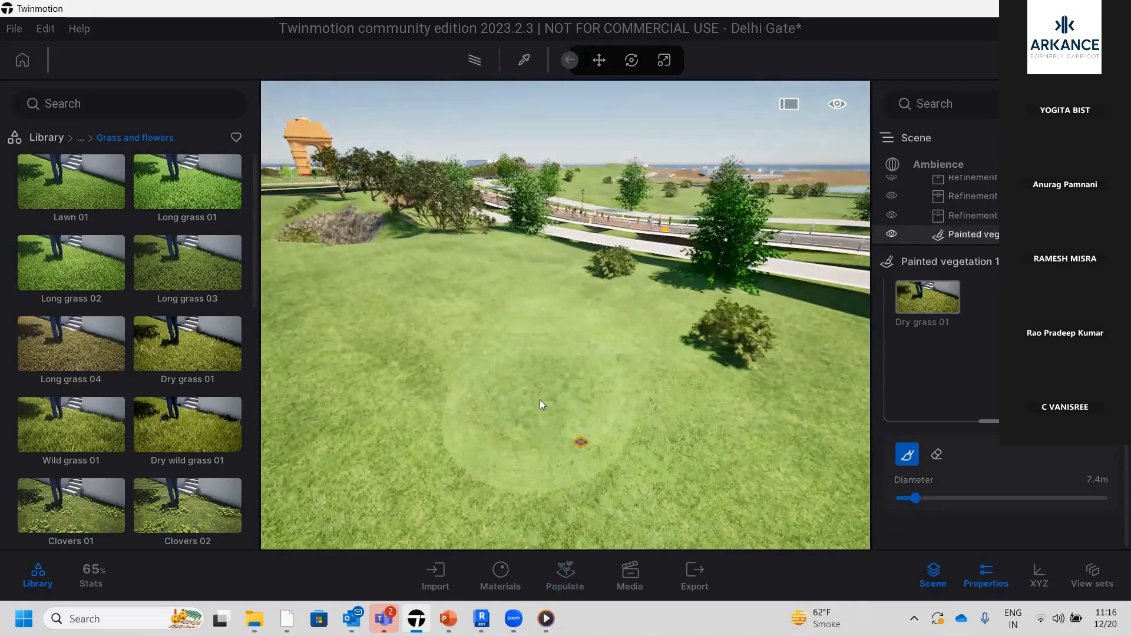
mouse_move(640, 364)
mouse_down()
mouse_move(690, 434)
mouse_move(621, 473)
mouse_up()
Inspect the painted dry grass on the lawn up close and from farther away
scroll(631, 472, up, 3)
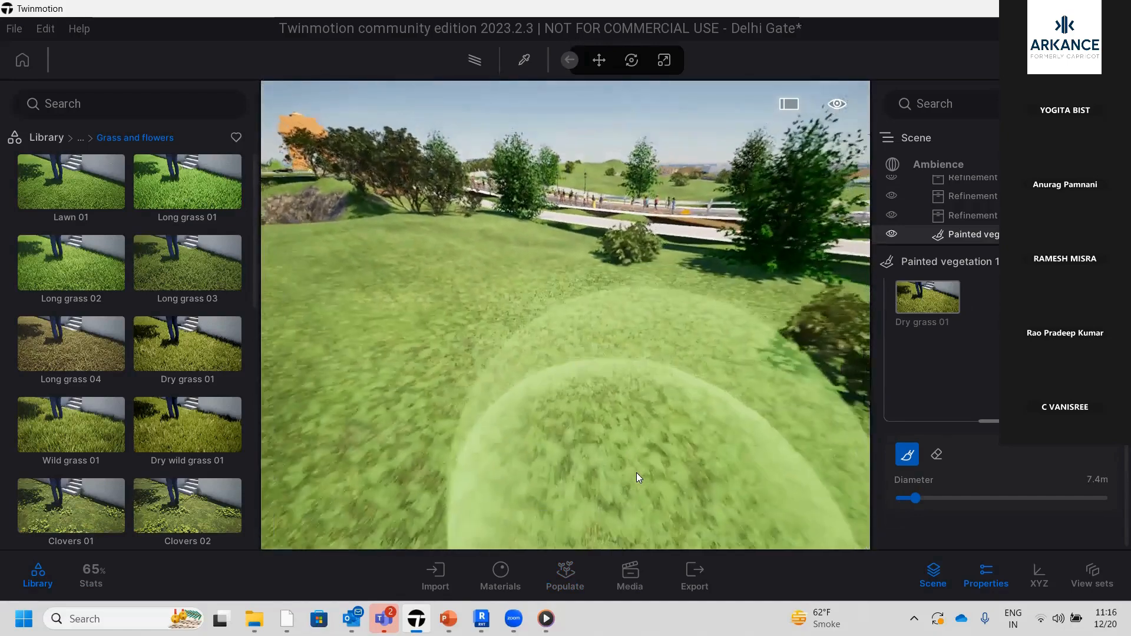
scroll(636, 470, up, 5)
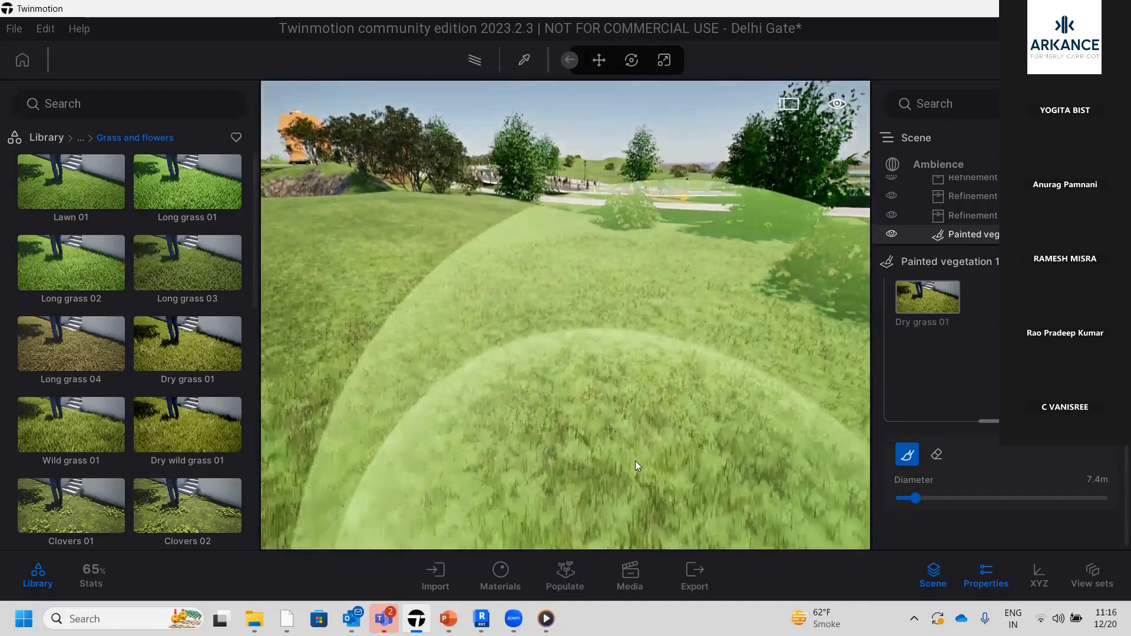
scroll(635, 460, up, 2)
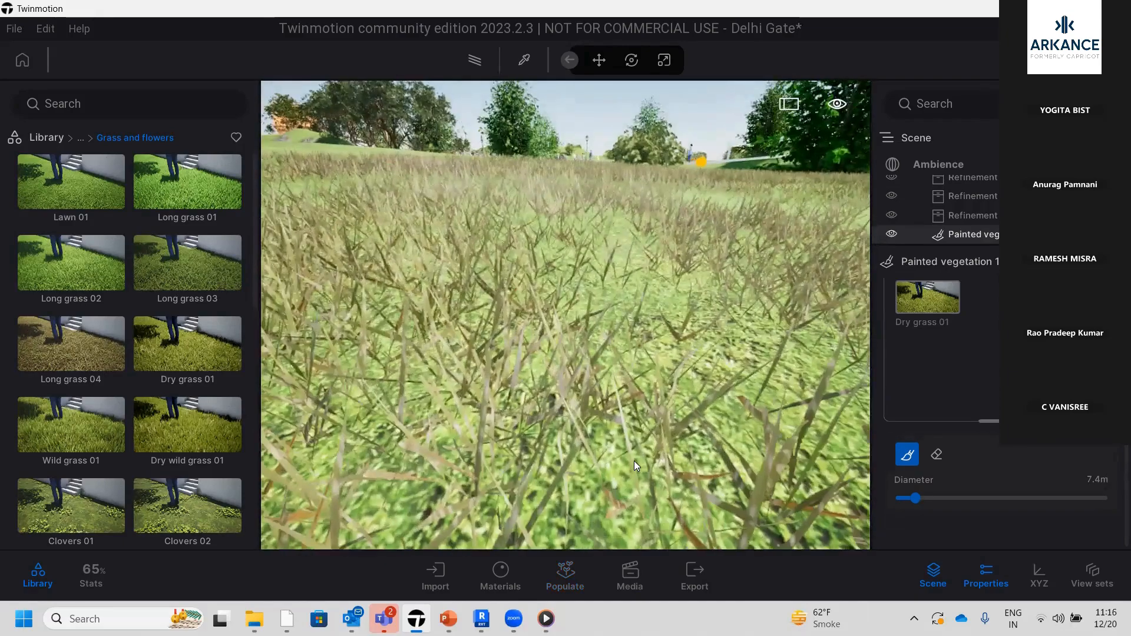
scroll(633, 461, down, 2)
scroll(634, 461, up, 3)
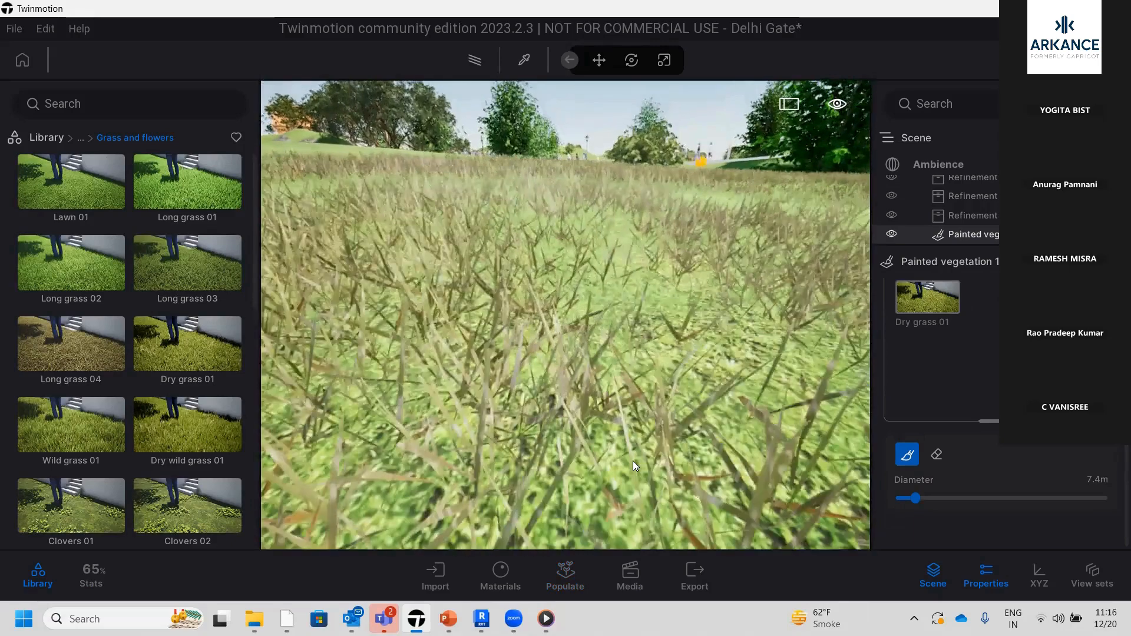
scroll(633, 460, down, 3)
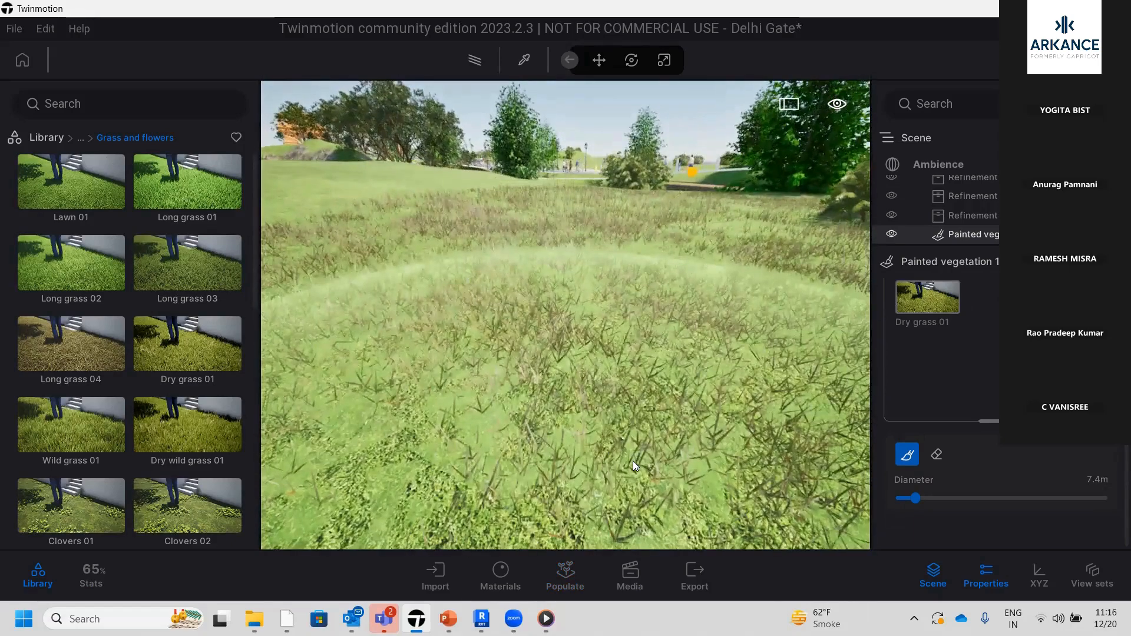
scroll(634, 461, down, 3)
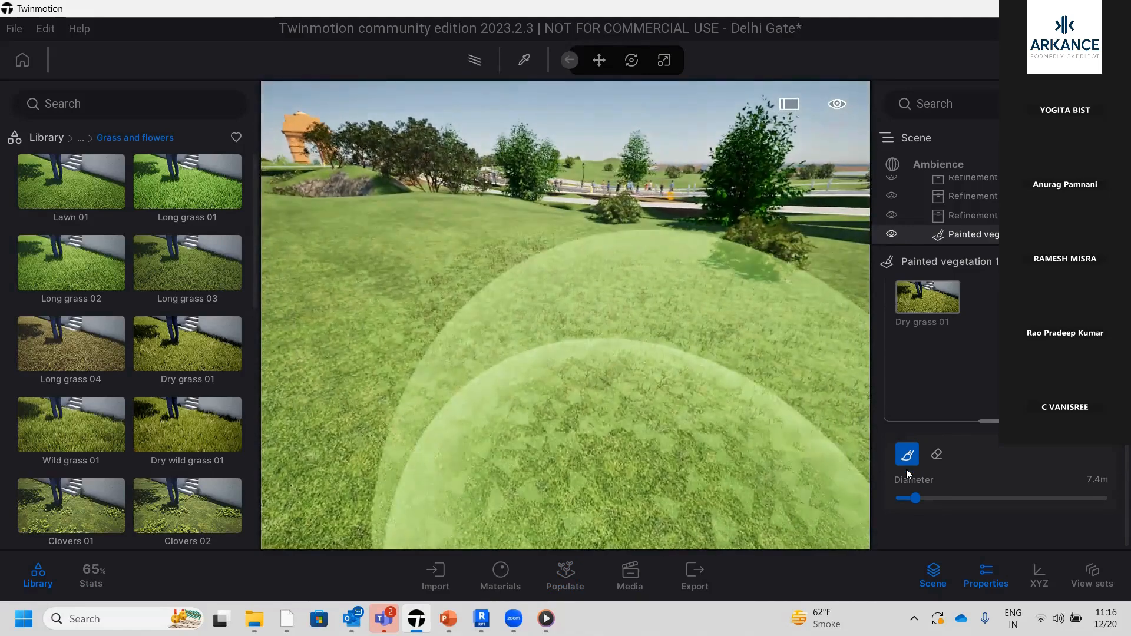
Review the density and size settings of Dry grass 01 and erase part of the painted patch with the 7.4 m Eraser
click(925, 295)
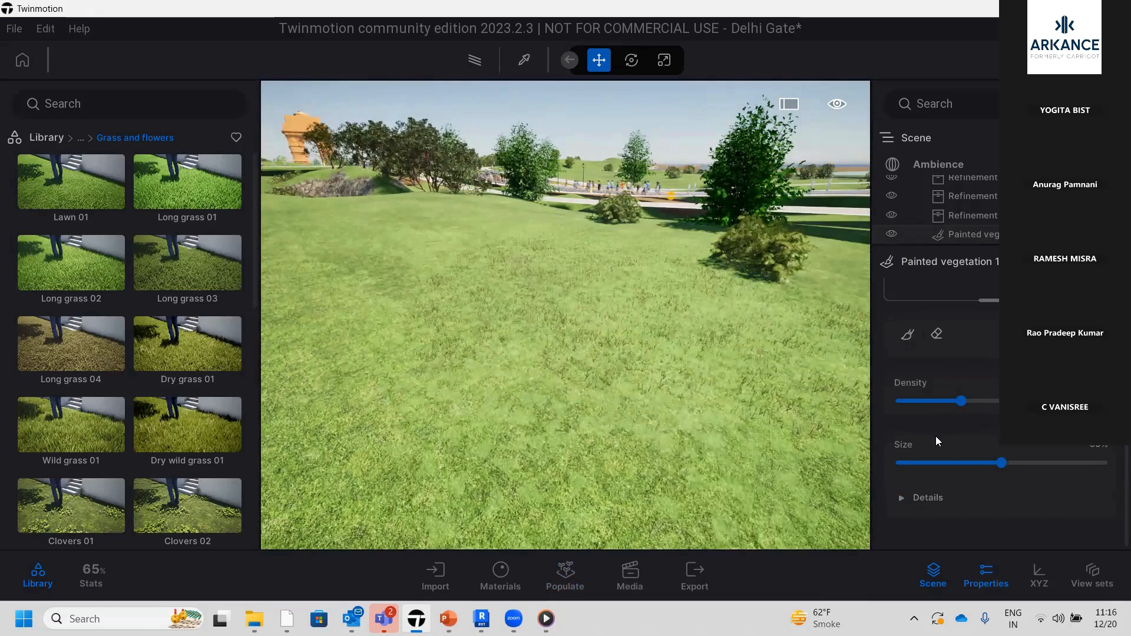
scroll(940, 383, up, 3)
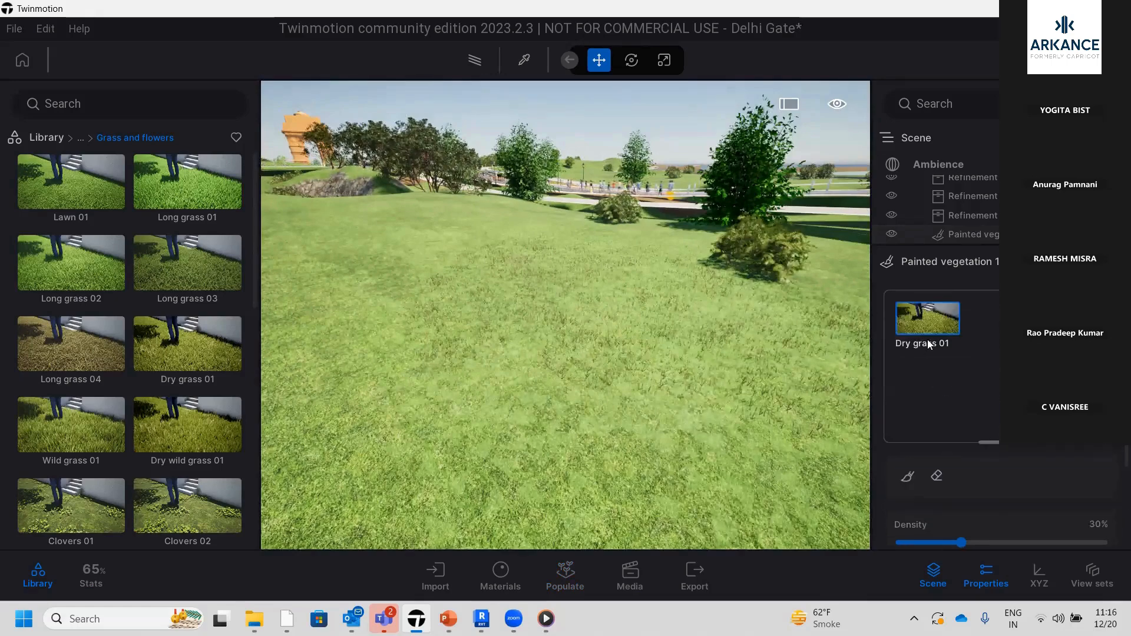
scroll(923, 307, down, 1)
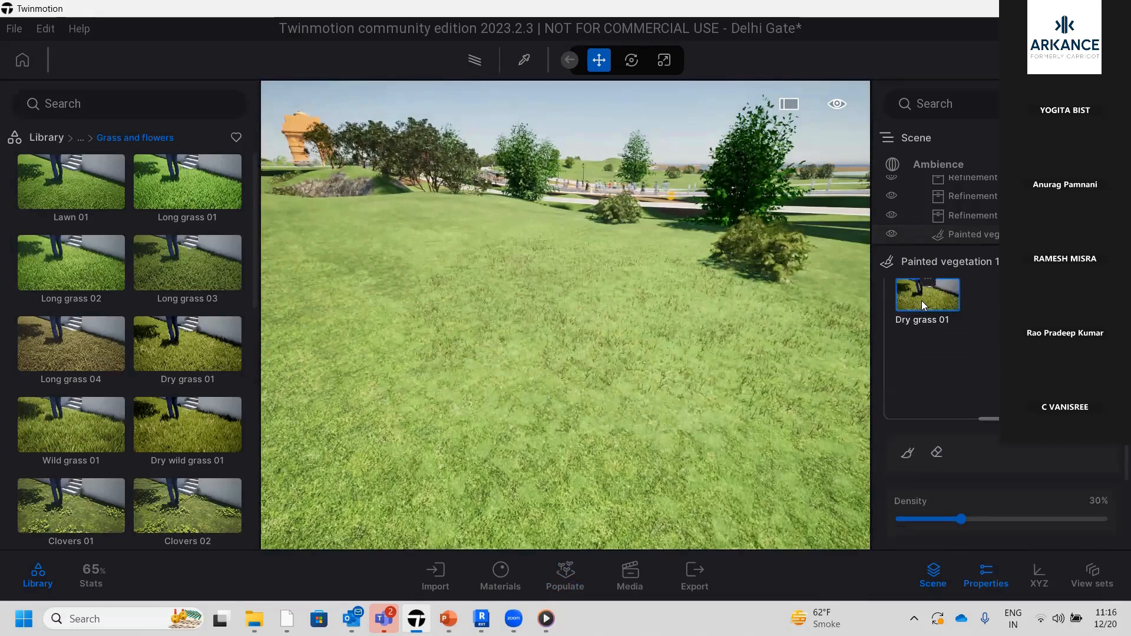
click(936, 451)
mouse_move(705, 411)
mouse_down()
mouse_move(682, 361)
mouse_move(729, 361)
mouse_up()
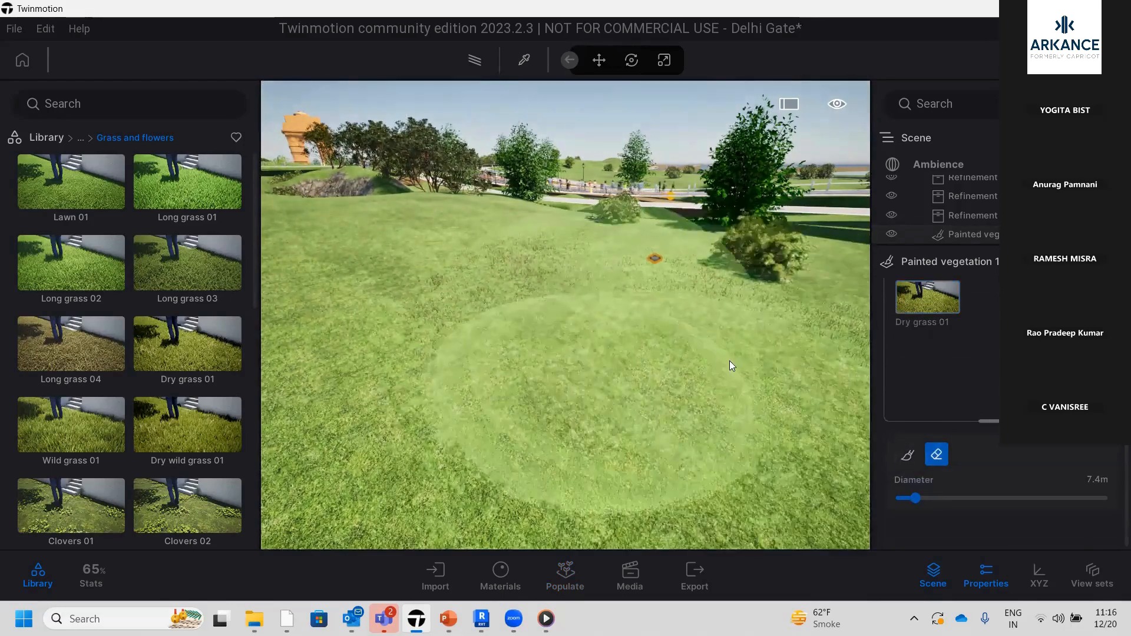
scroll(938, 325, up, 1)
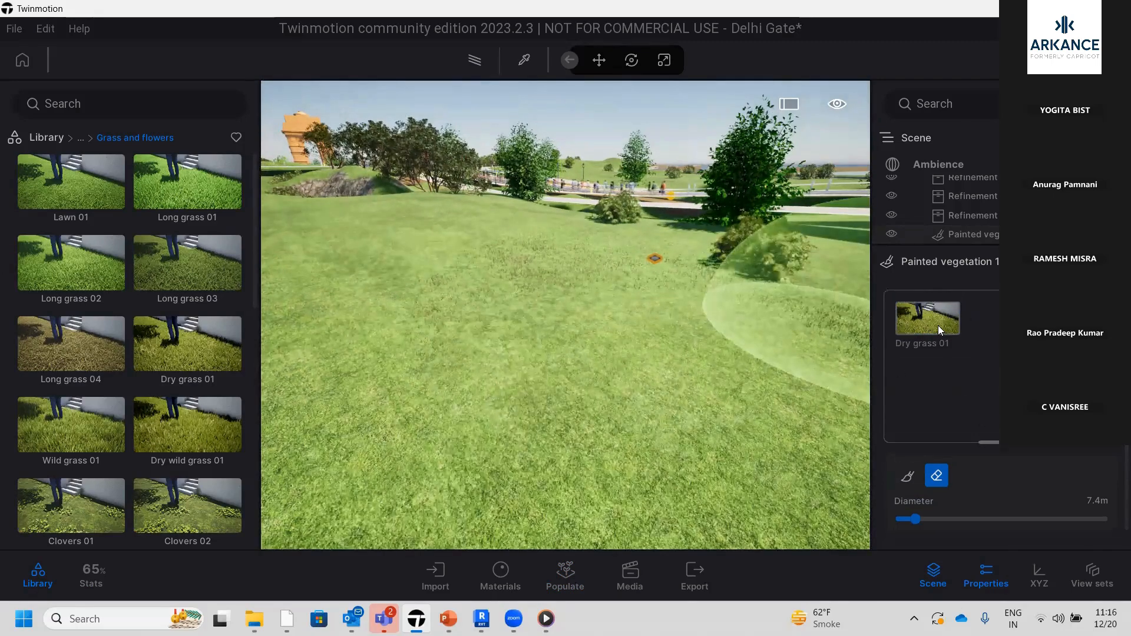
Replace Dry grass 01 with Long grass 02 as the brush's vegetation model and paint it over the open lawn
click(936, 322)
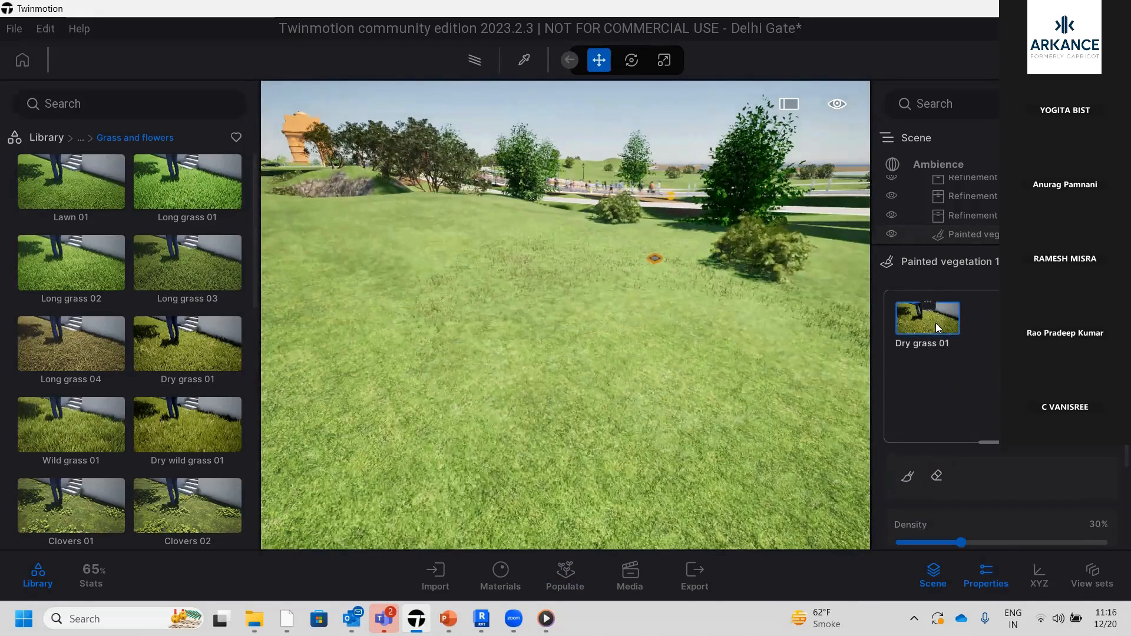
key(Delete)
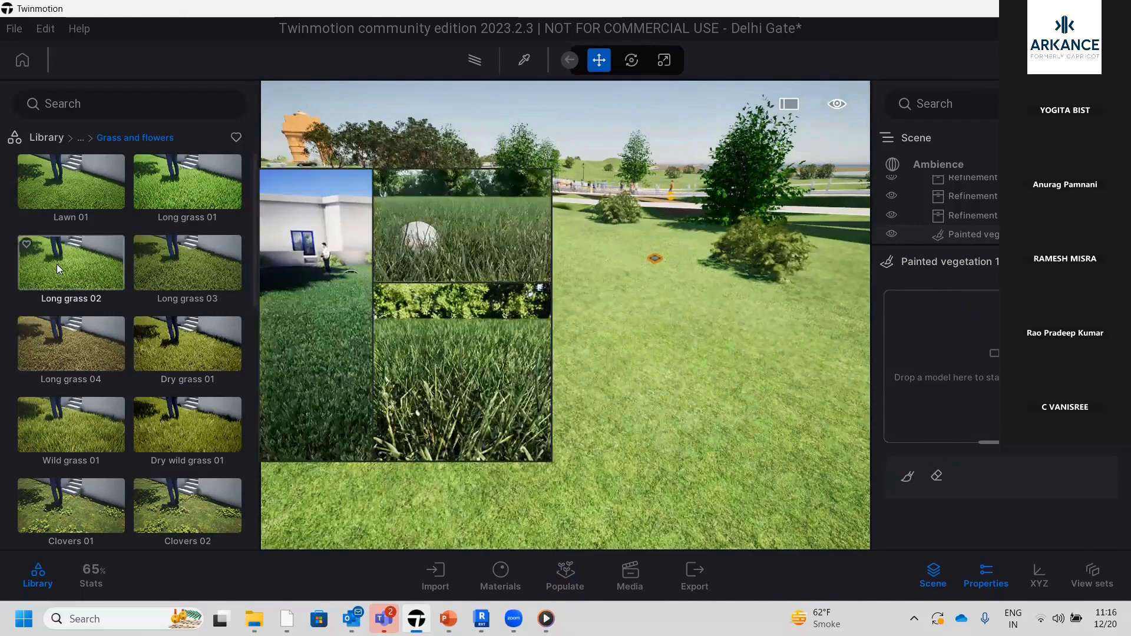
mouse_move(57, 264)
mouse_down()
mouse_move(792, 385)
mouse_move(943, 377)
mouse_move(969, 414)
mouse_up()
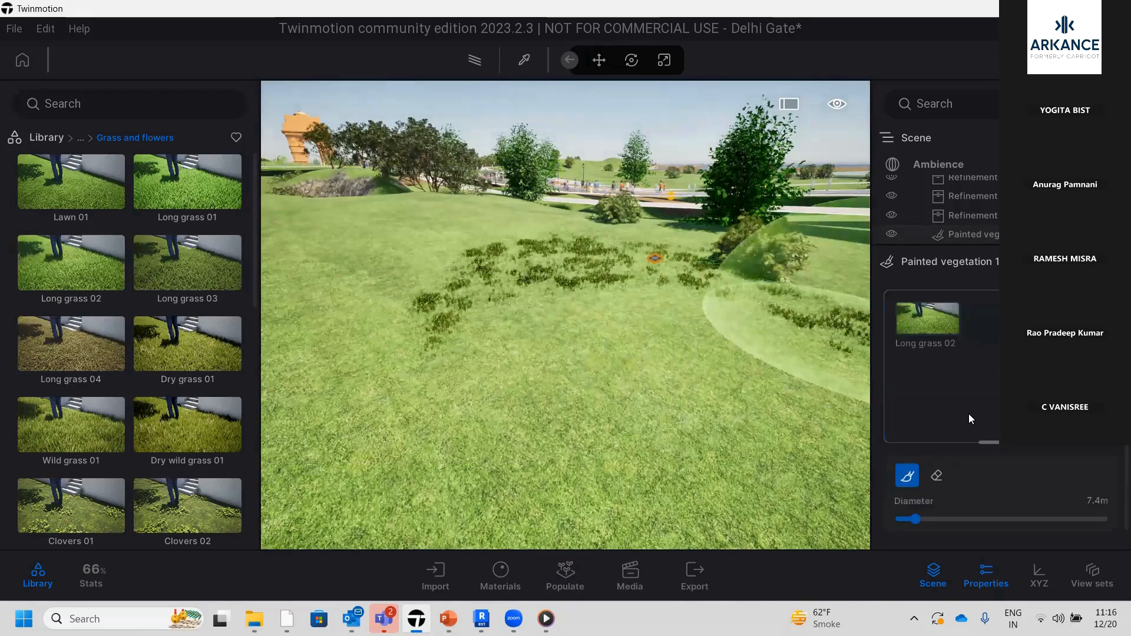
mouse_move(648, 366)
mouse_down()
mouse_move(467, 379)
mouse_move(398, 228)
mouse_move(521, 231)
mouse_move(443, 302)
mouse_up()
Inspect the painted long grass on the lawn up close and from farther away
scroll(445, 304, up, 6)
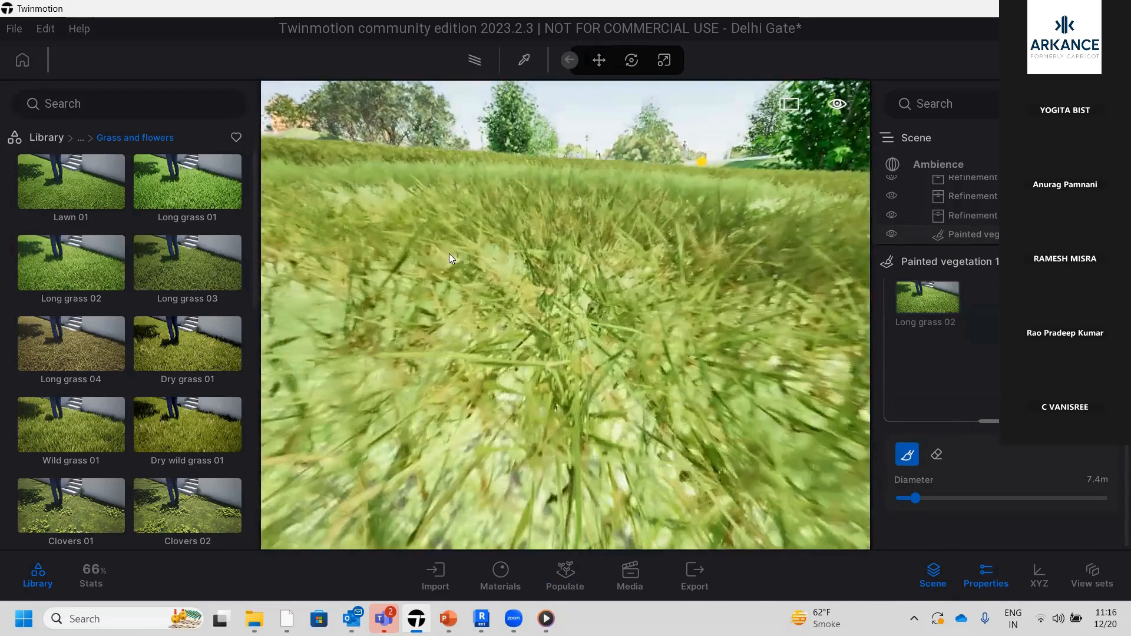
scroll(451, 232, down, 2)
scroll(455, 211, up, 3)
scroll(455, 210, down, 3)
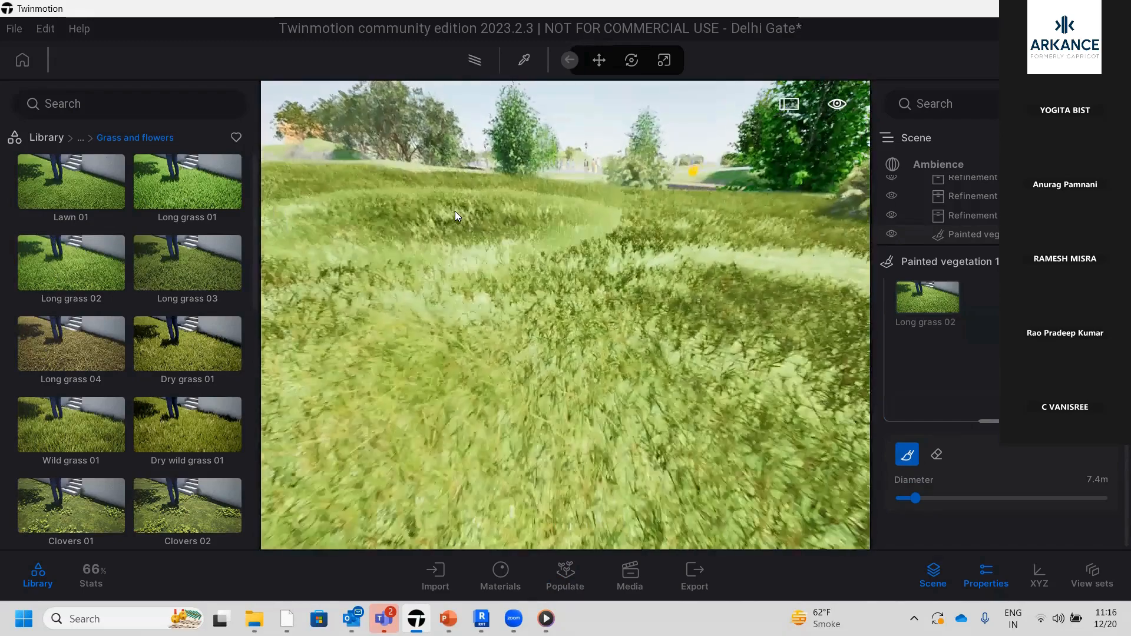
scroll(455, 211, up, 3)
scroll(455, 211, down, 4)
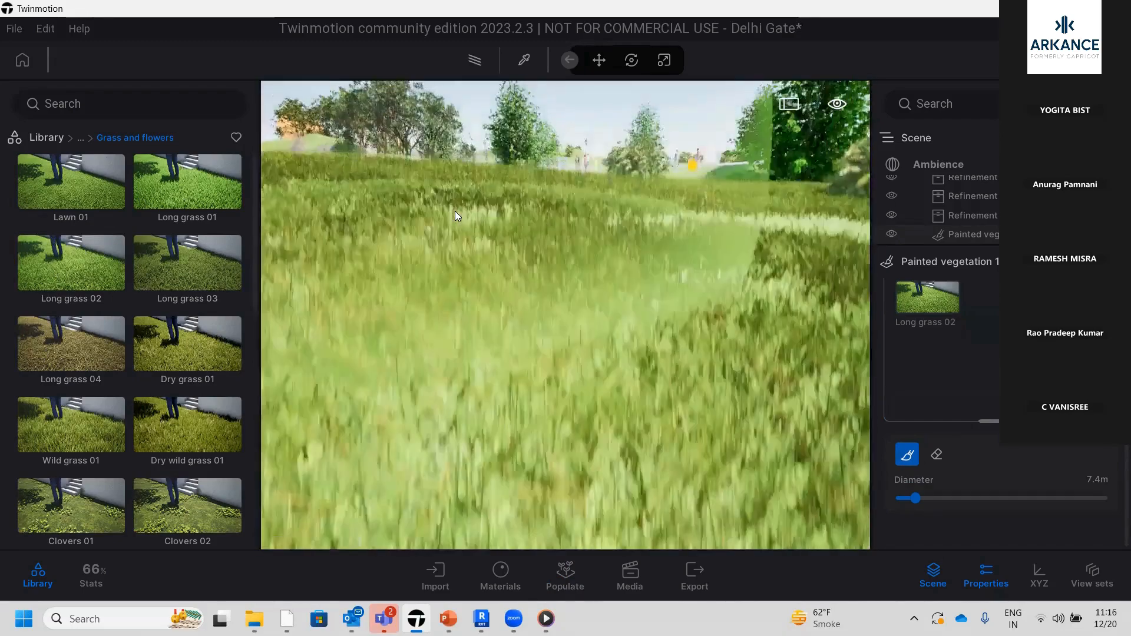
scroll(463, 289, up, 2)
scroll(463, 289, down, 3)
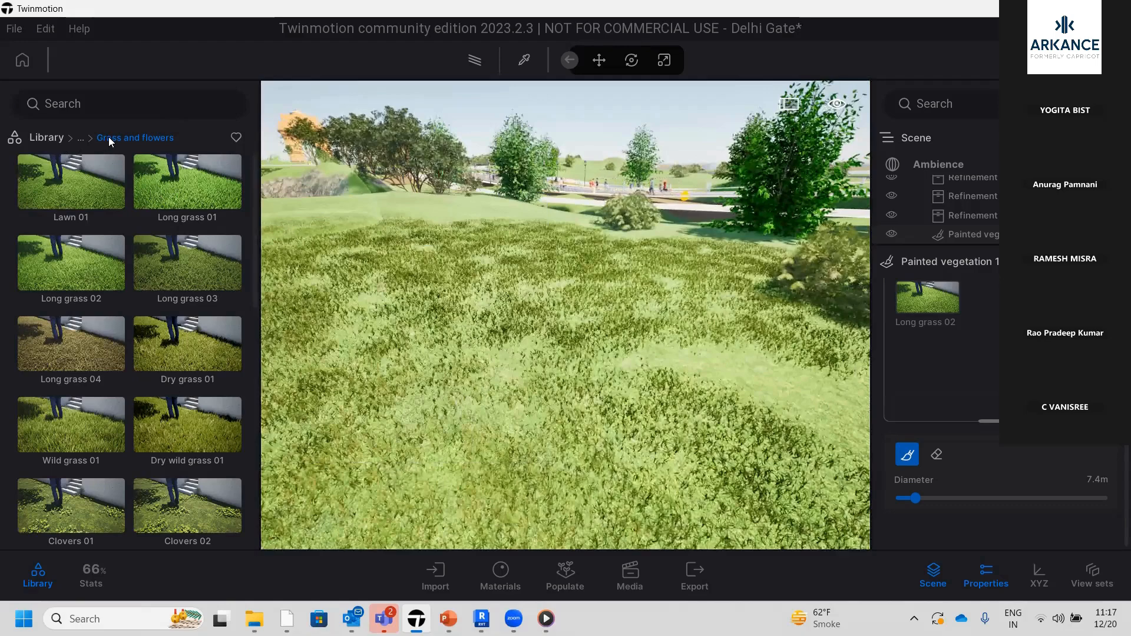
Browse the Vegetation library to Trees and add Littleleaf Linden to the vegetation brush alongside Long grass 02
click(53, 144)
click(192, 191)
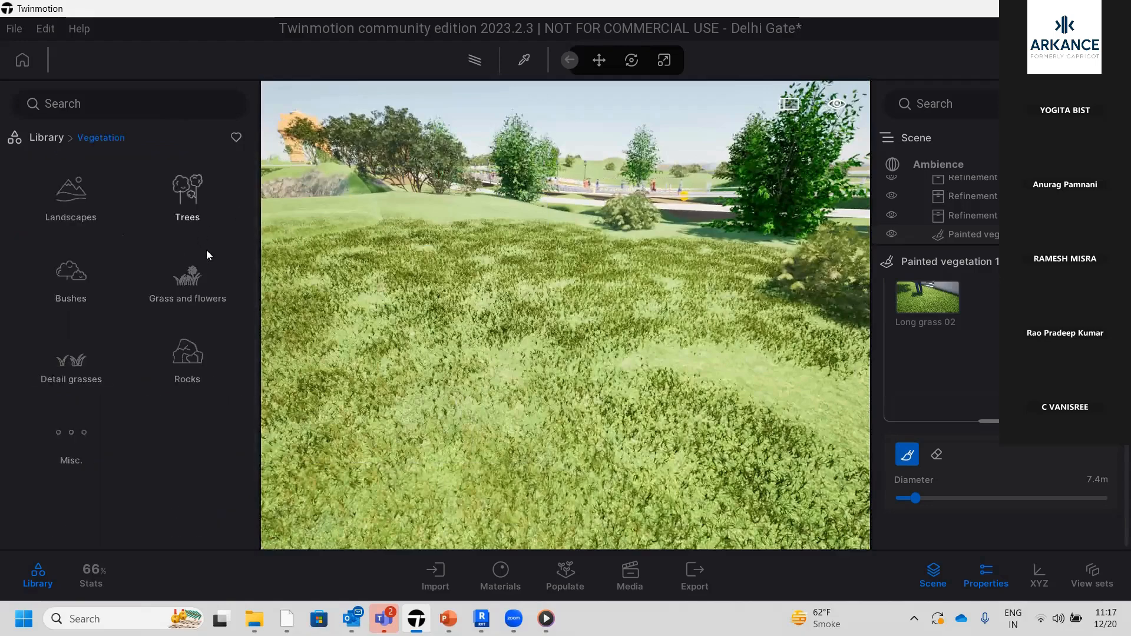
click(190, 187)
scroll(564, 311, down, 5)
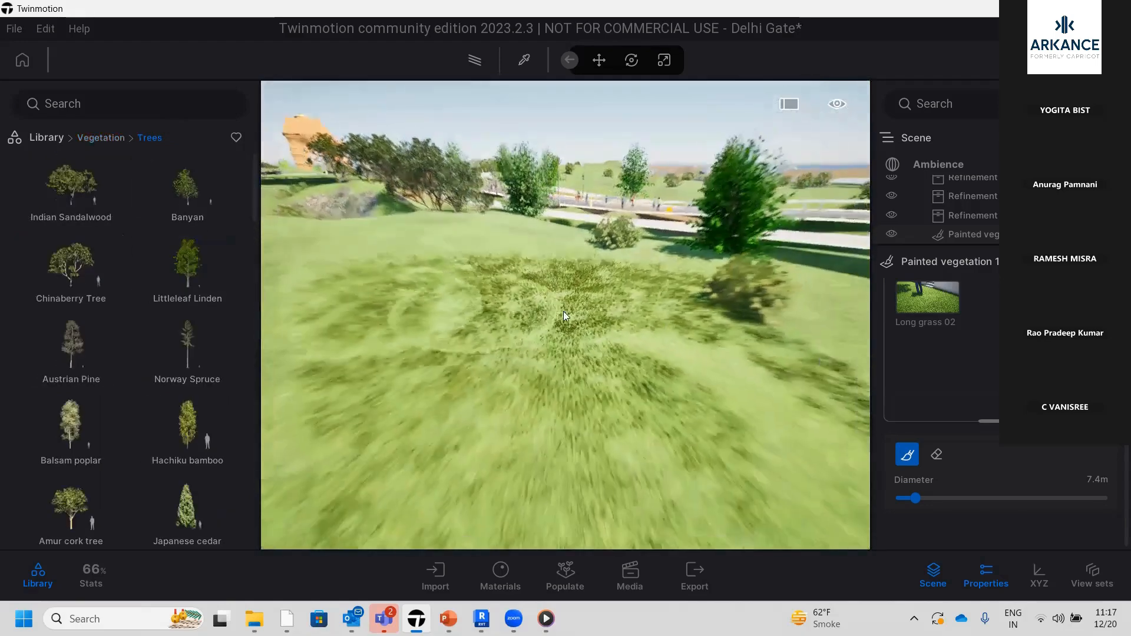
scroll(982, 333, up, 1)
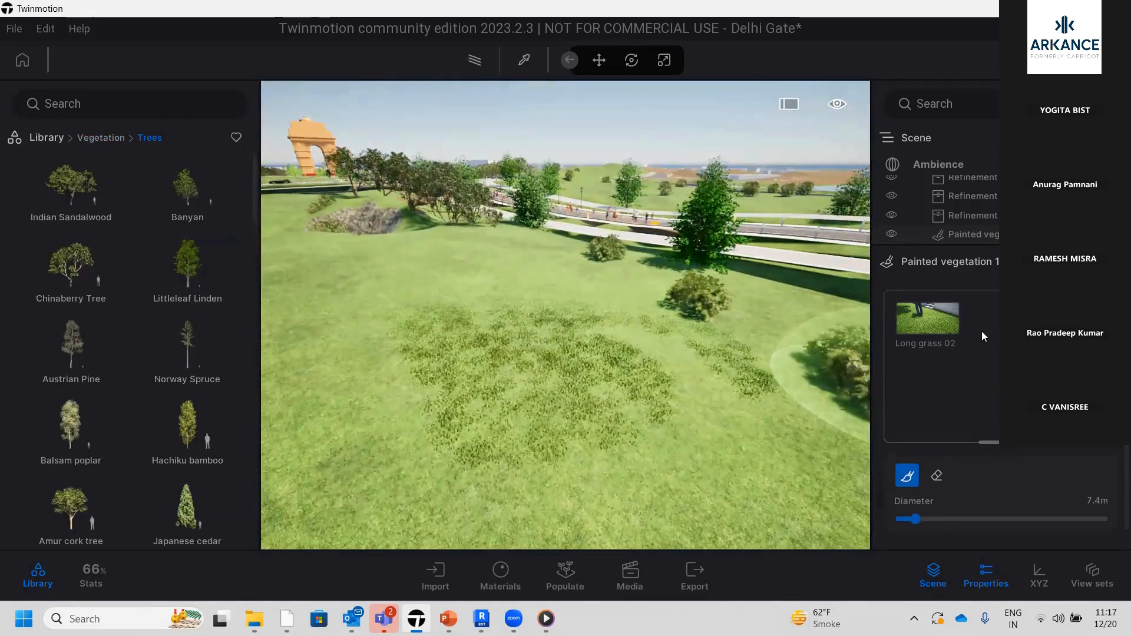
scroll(948, 403, down, 1)
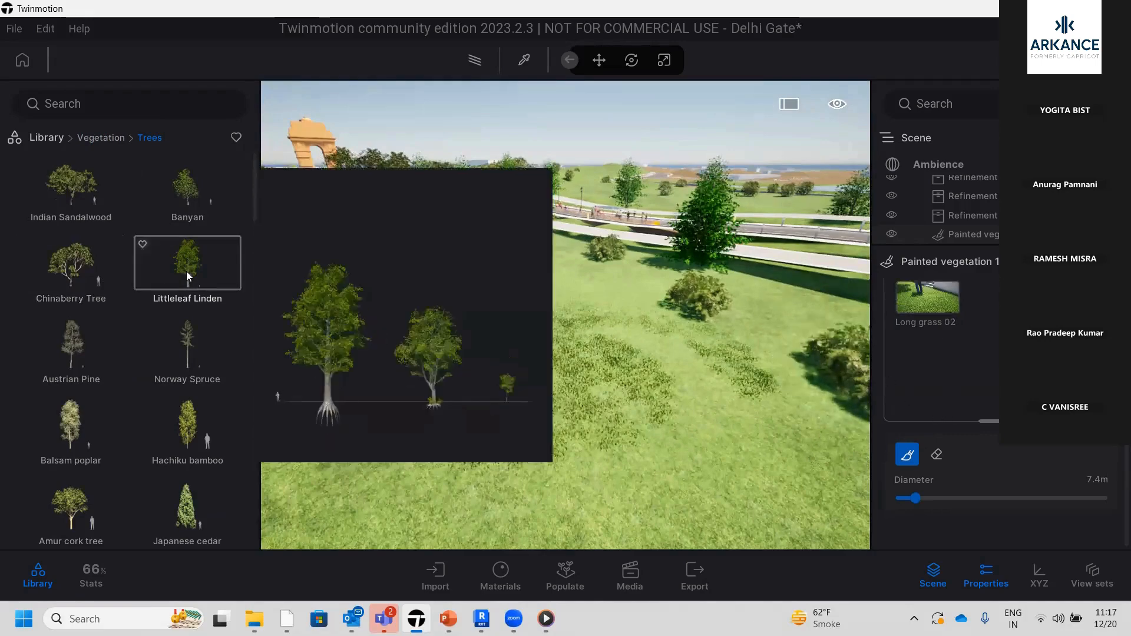
mouse_move(187, 271)
mouse_down()
mouse_move(764, 293)
mouse_move(943, 365)
mouse_move(968, 415)
mouse_up()
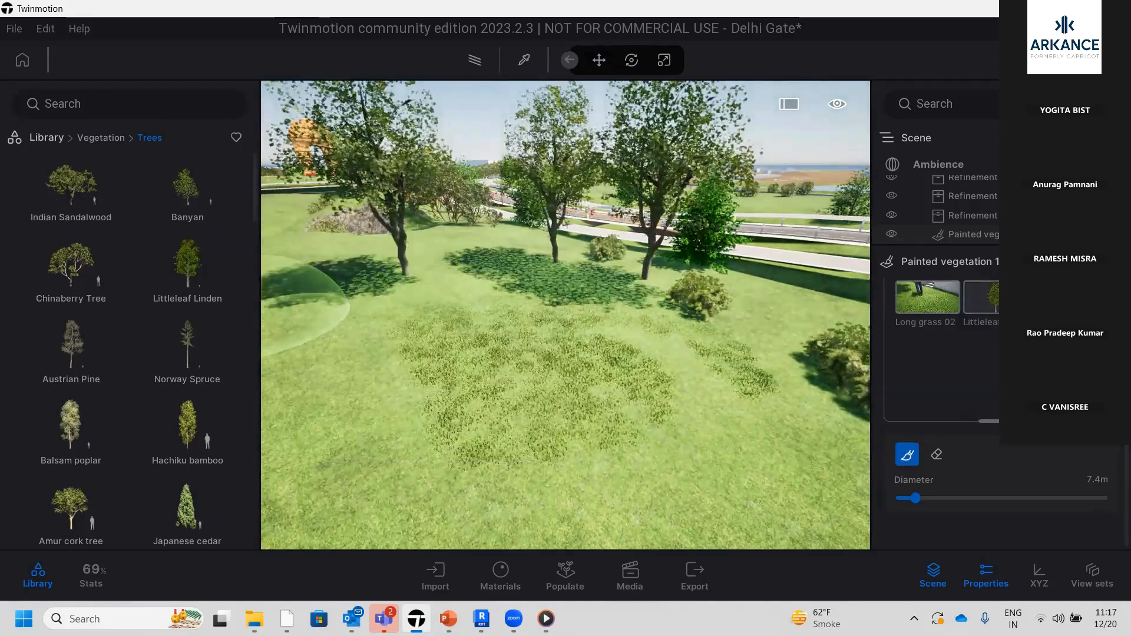
Select Littleleaf Linden and paint individual trees around the far and canal-side parts of the lawn with the 7.4 m paintbrush
click(994, 298)
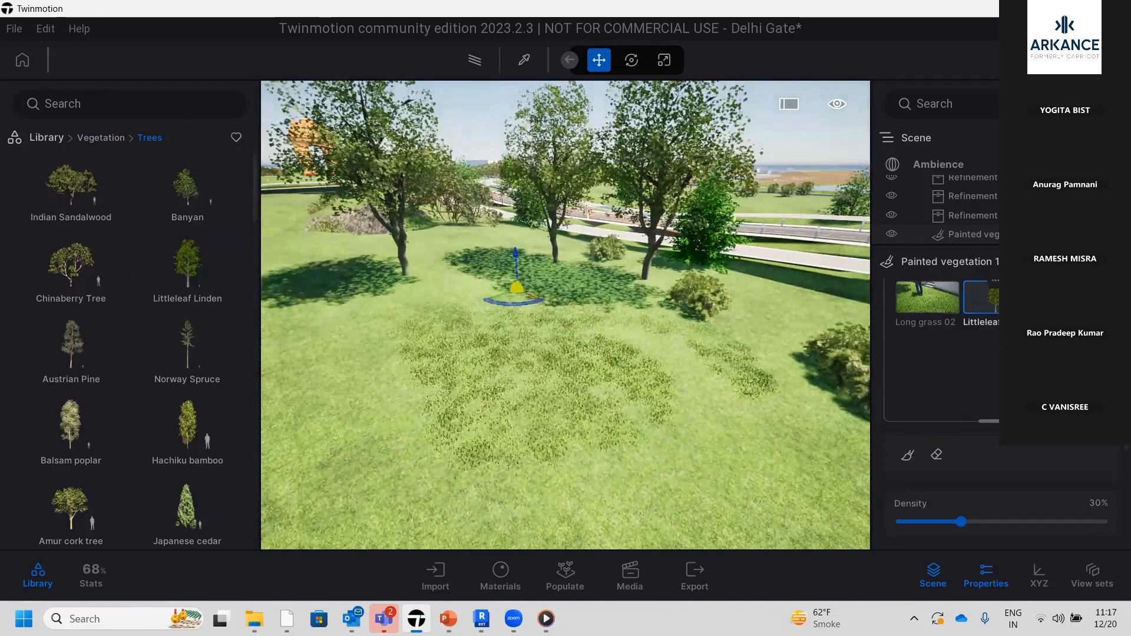
click(907, 454)
scroll(568, 418, down, 3)
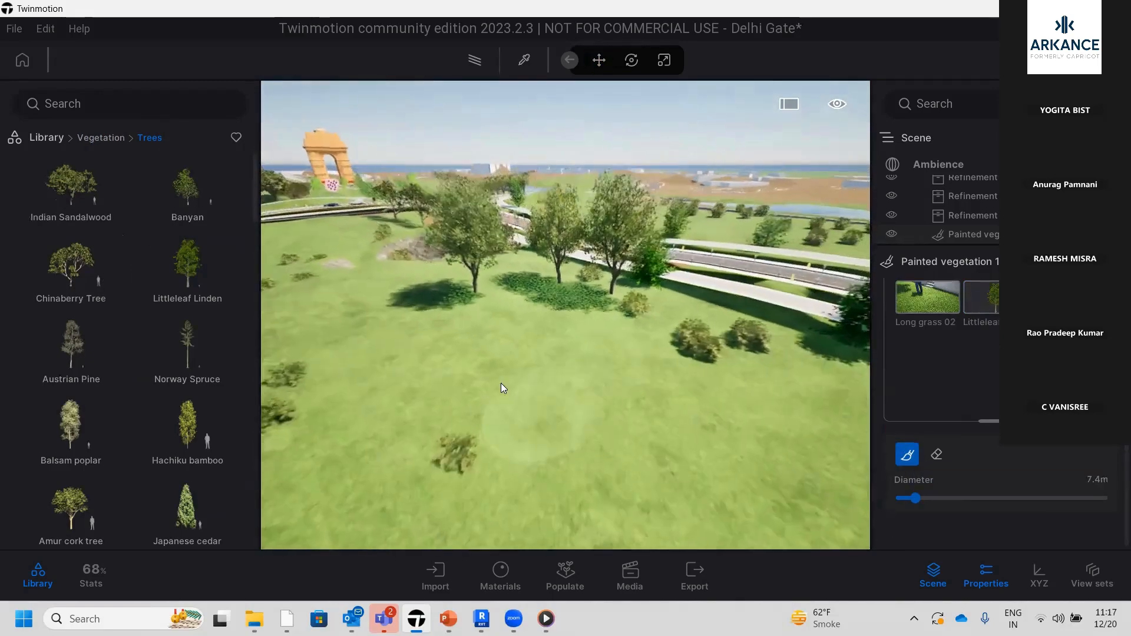
click(427, 347)
scroll(457, 389, down, 3)
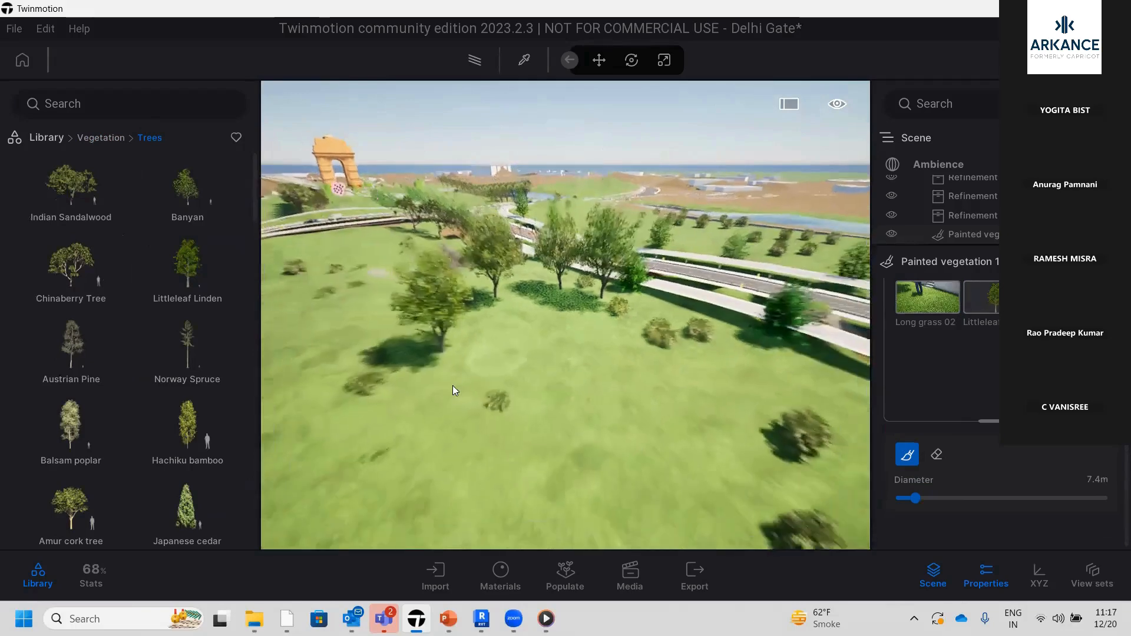
click(444, 419)
click(319, 479)
click(338, 313)
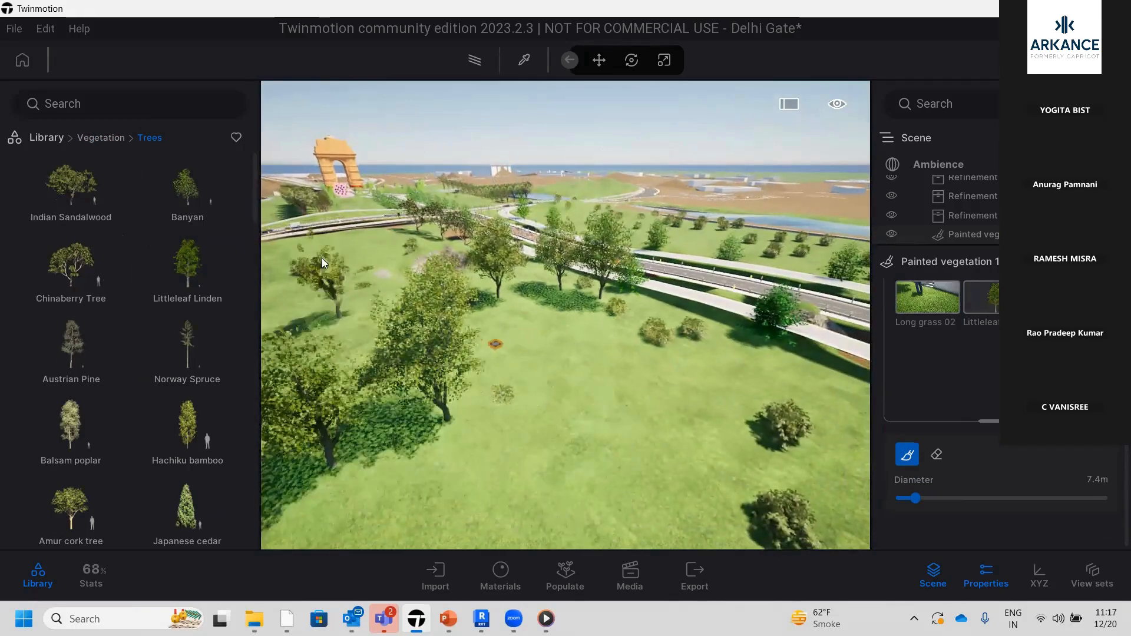
click(295, 254)
click(402, 269)
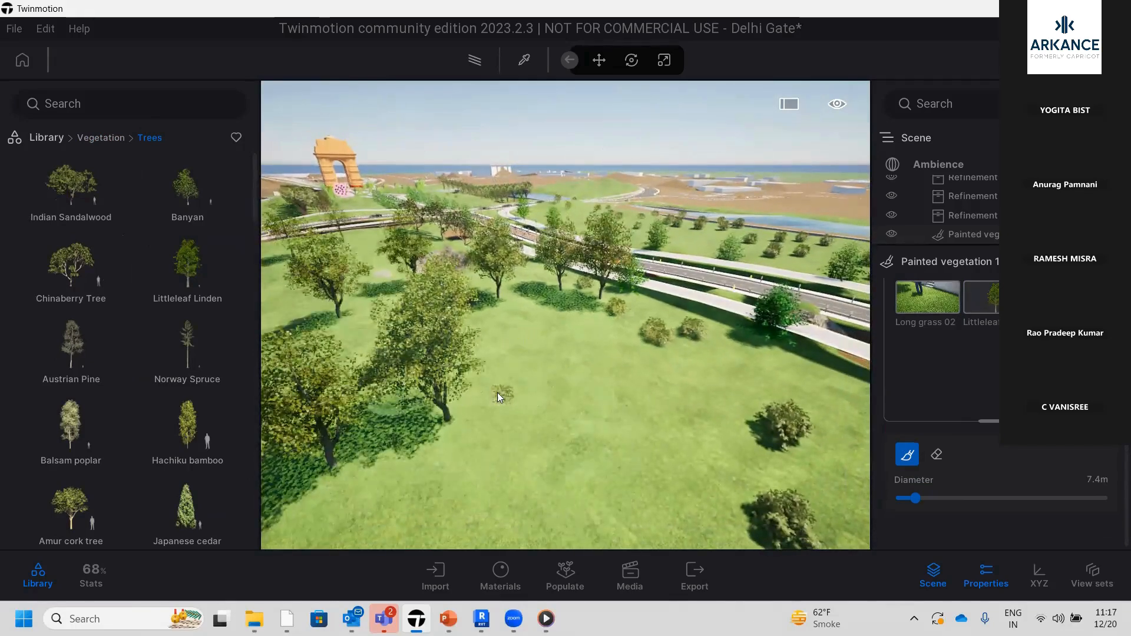
Paint more Littleleaf Linden trees beside the canal wall and among the bushes in the lawn's foreground
scroll(558, 401, down, 3)
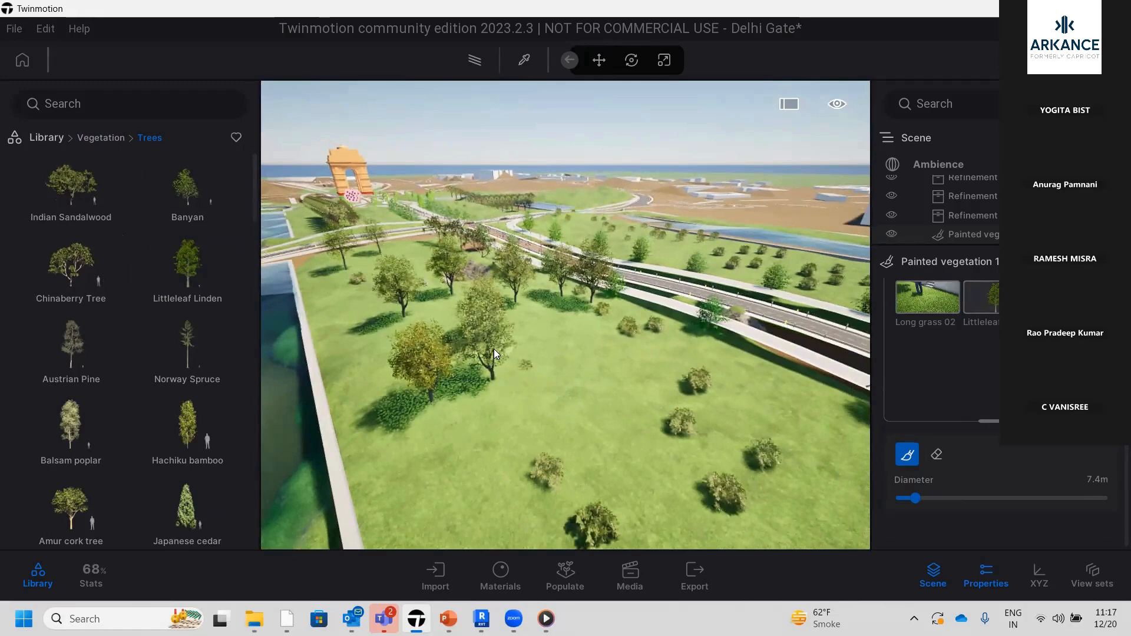
click(333, 369)
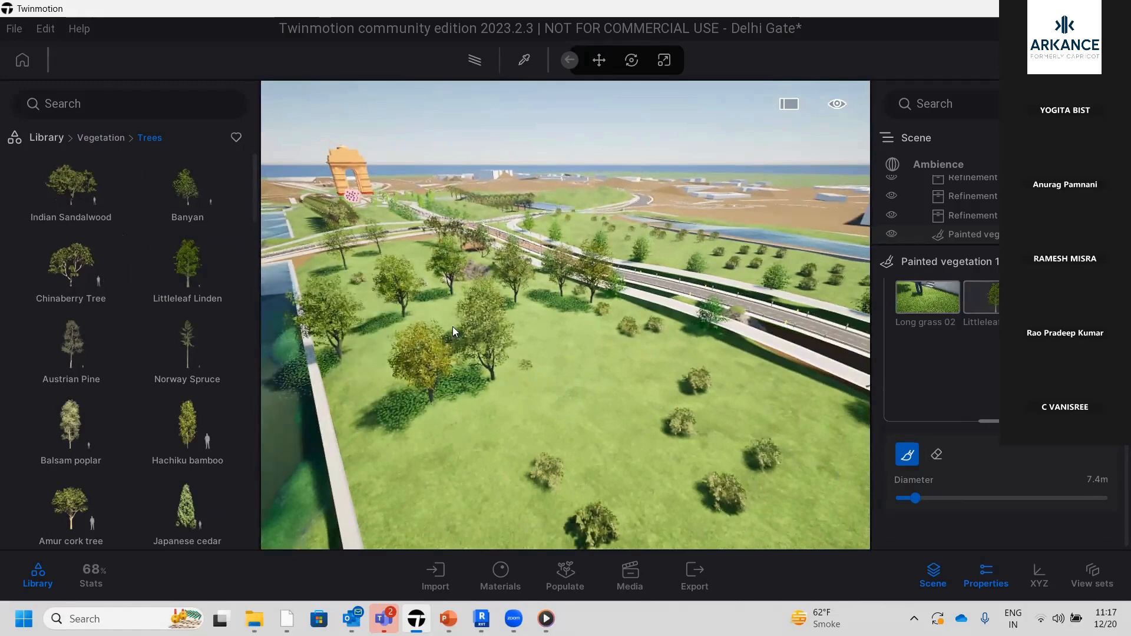
click(537, 471)
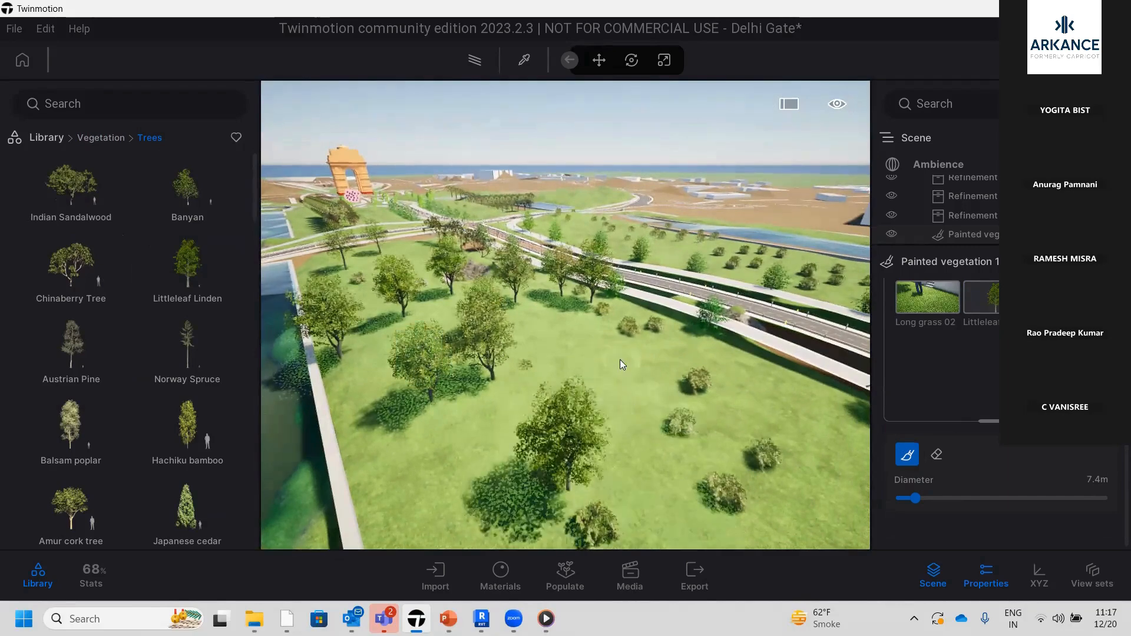
click(623, 432)
scroll(531, 354, down, 1)
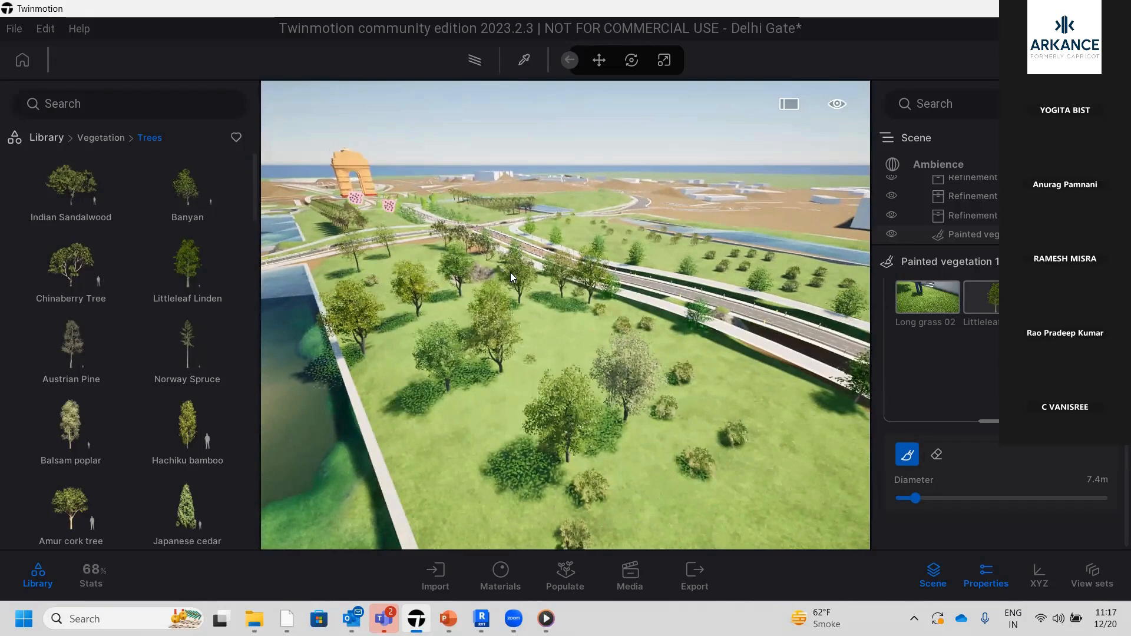
Examine the painted trees from above and fly across the lawn down to the road surface
key(Left)
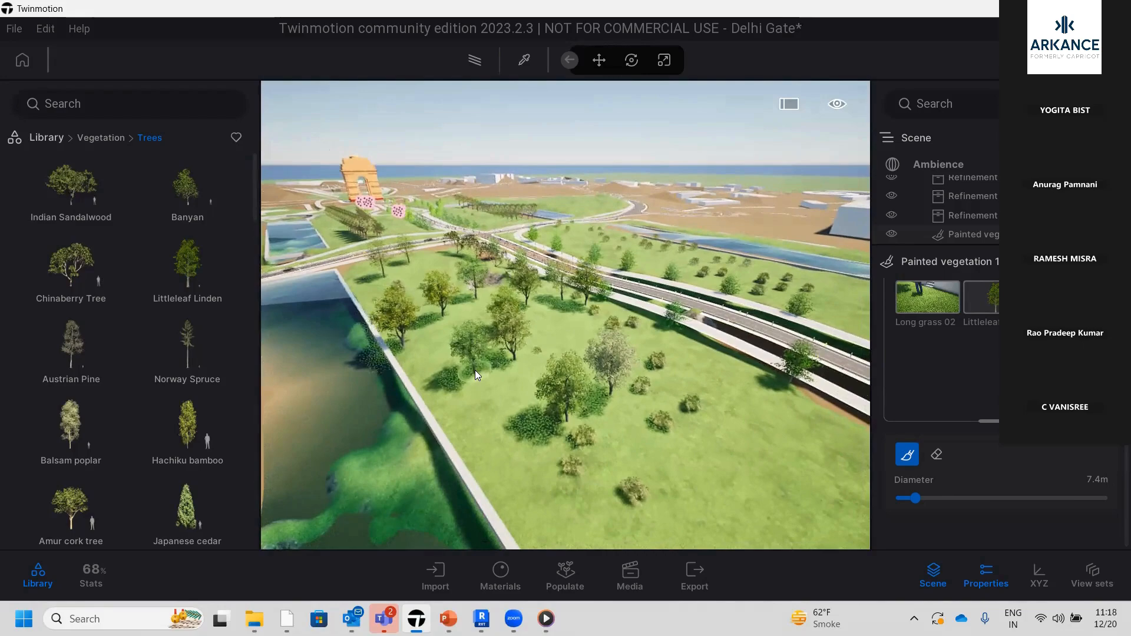
key(Right)
key(Up)
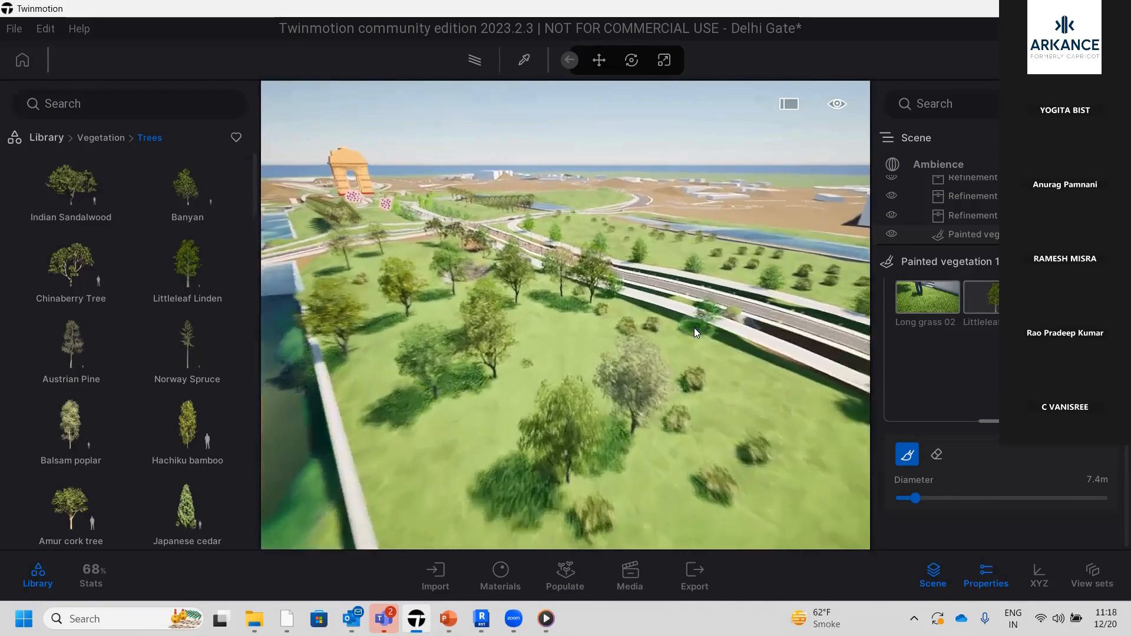
key(Up)
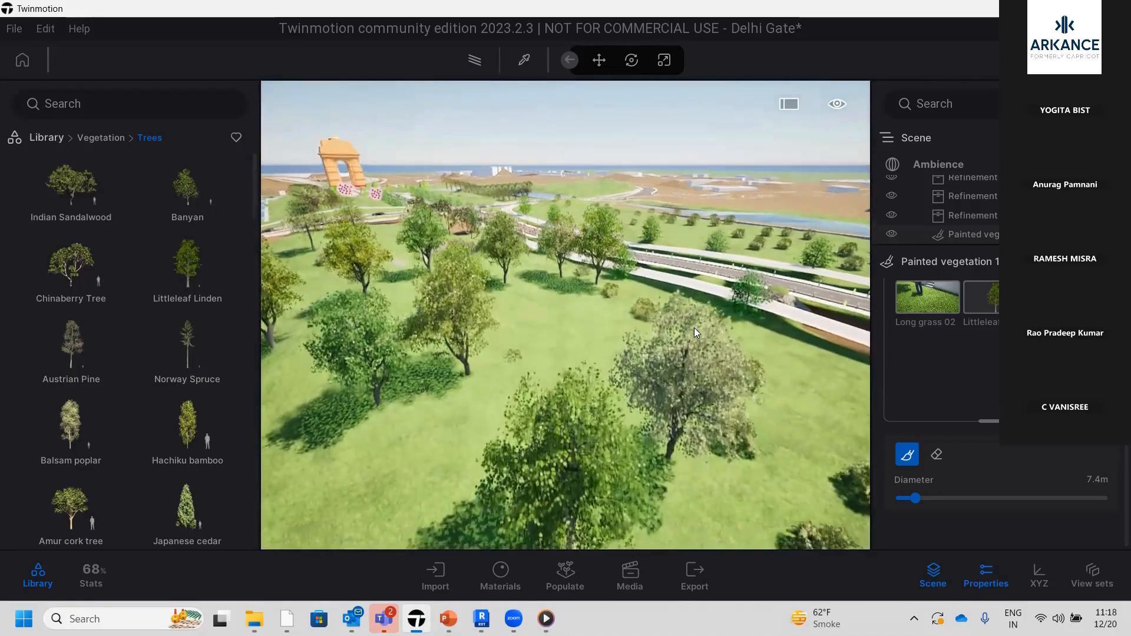
key(Up)
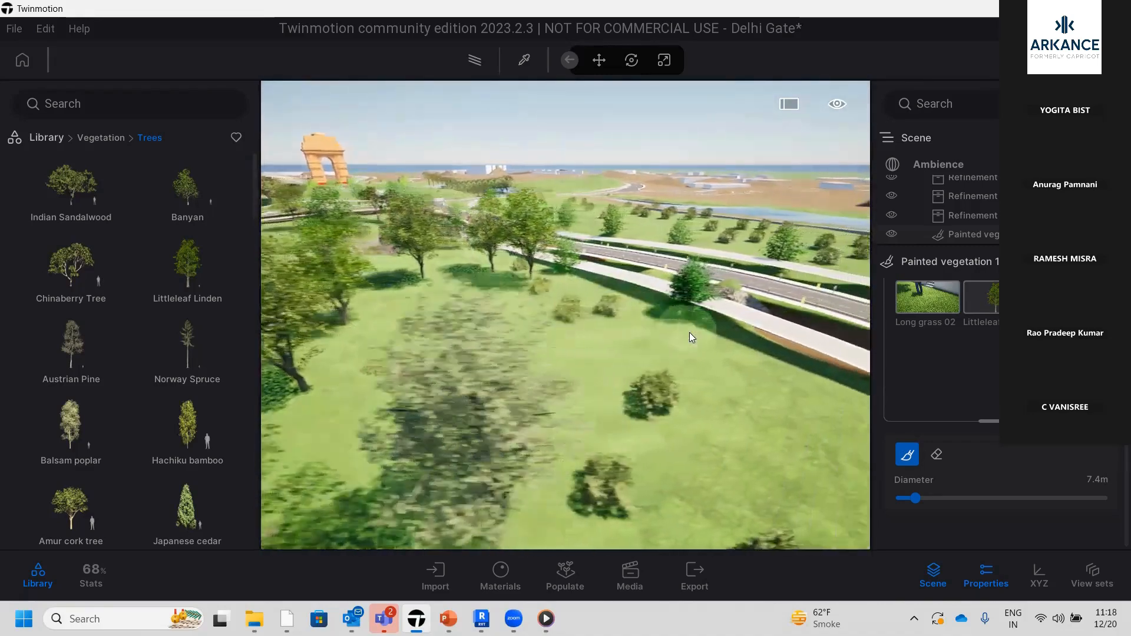
key(Up)
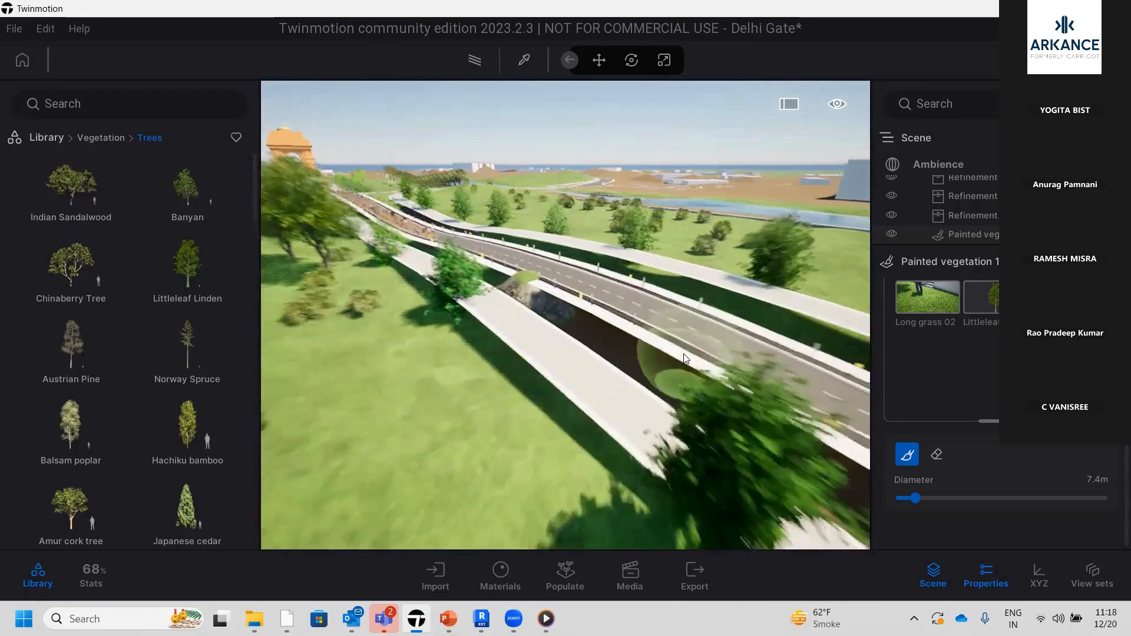
key(Up)
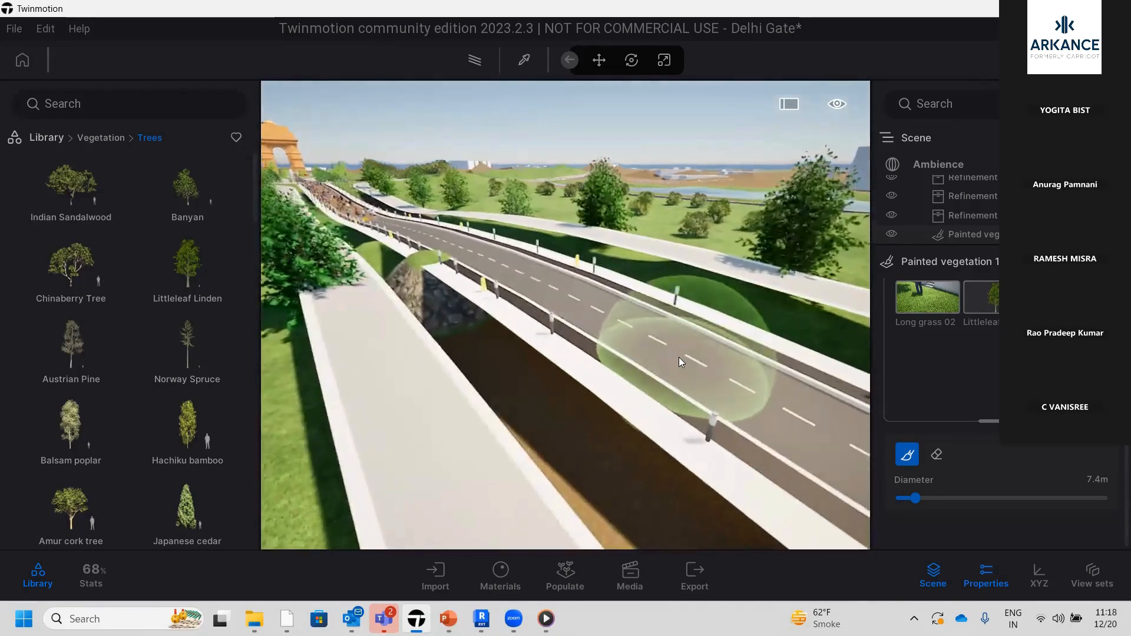
key(Up)
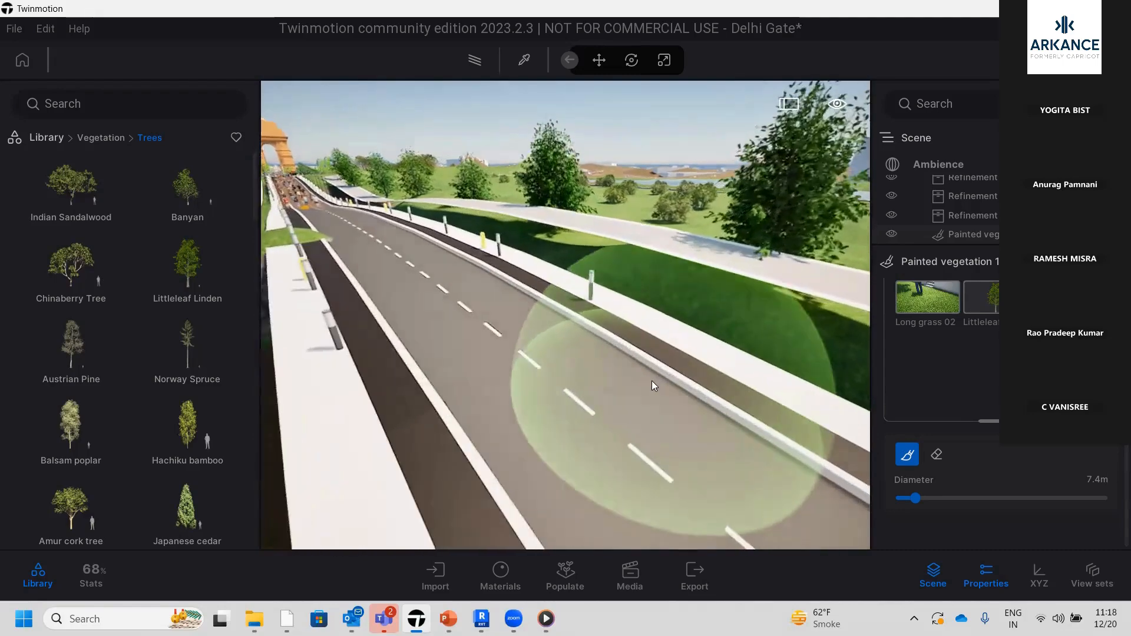
key(Up)
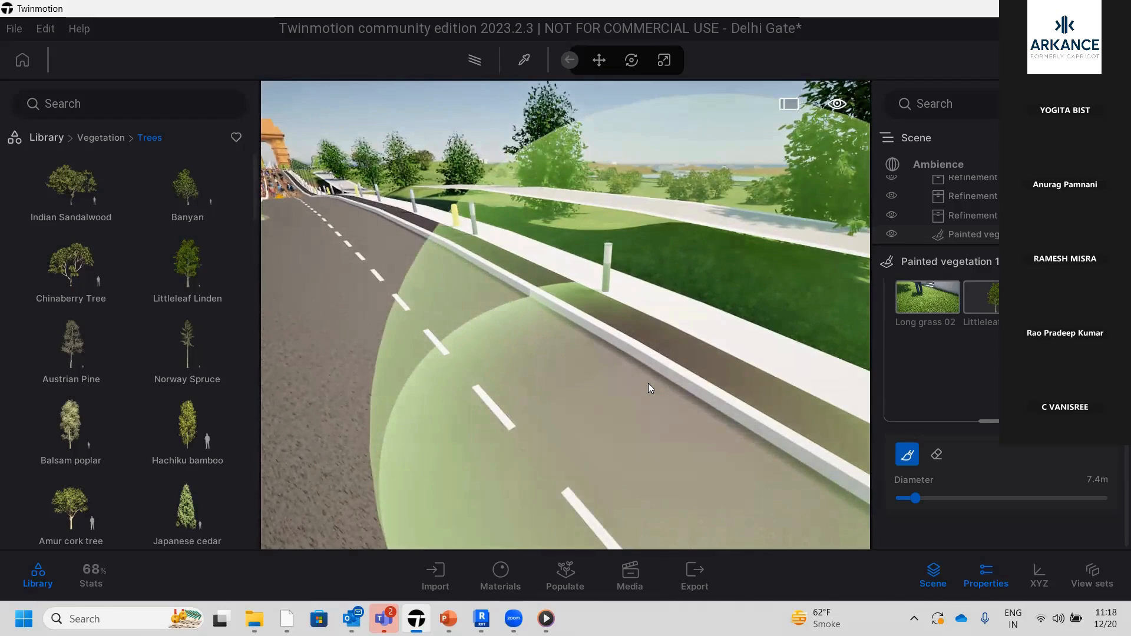
Browse the library to the Cars category under Vehicles and bring up the Populate tools
click(105, 139)
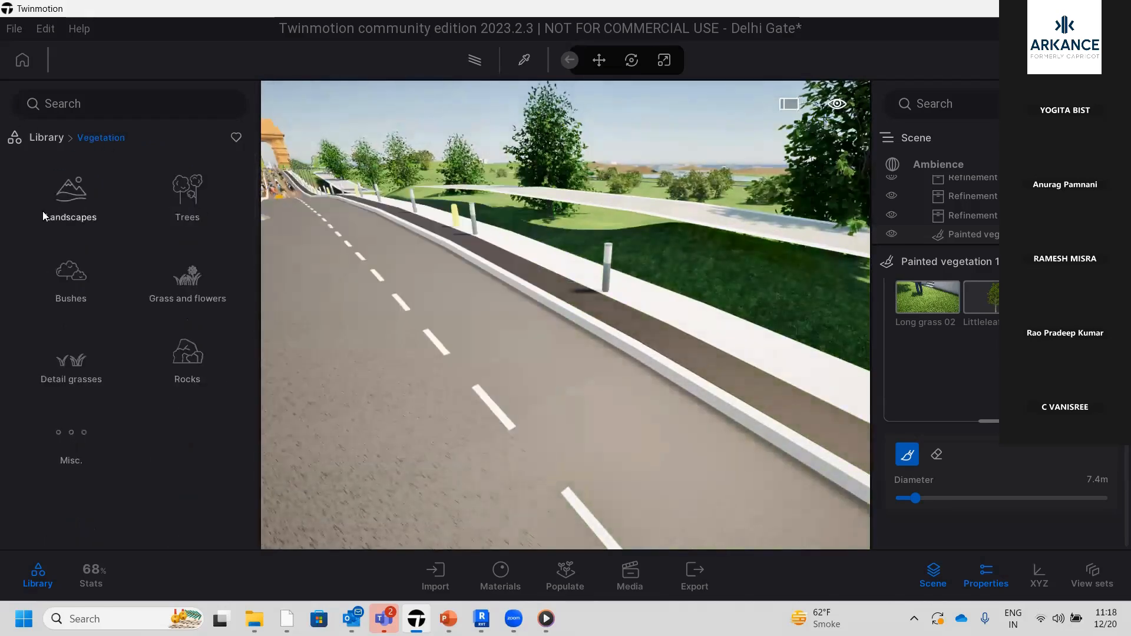
click(47, 139)
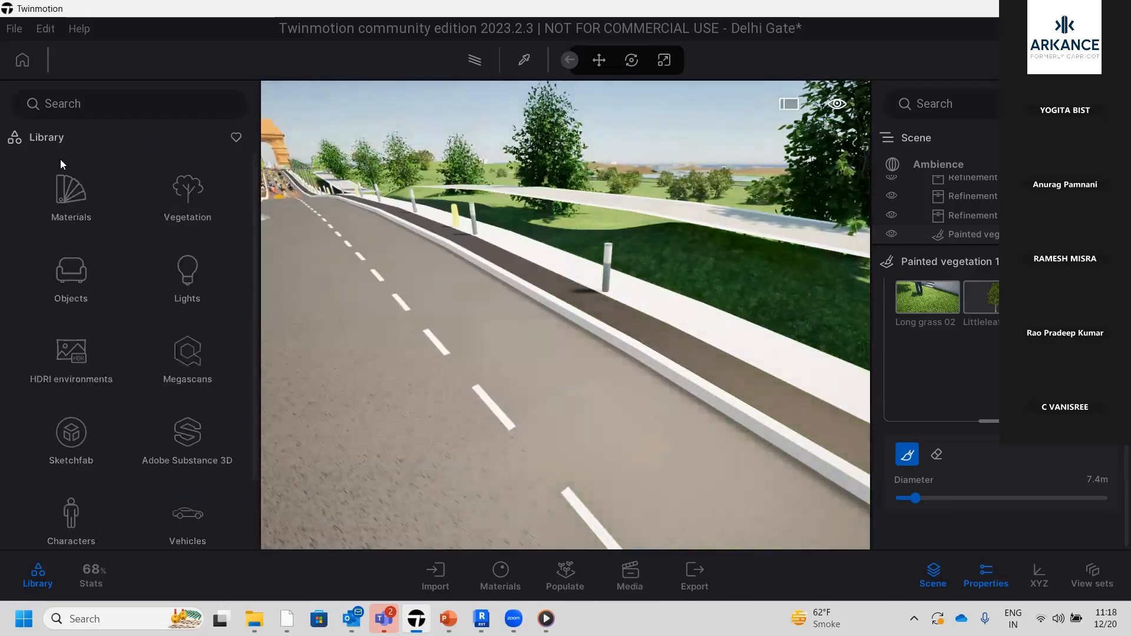
scroll(188, 445, down, 1)
click(184, 445)
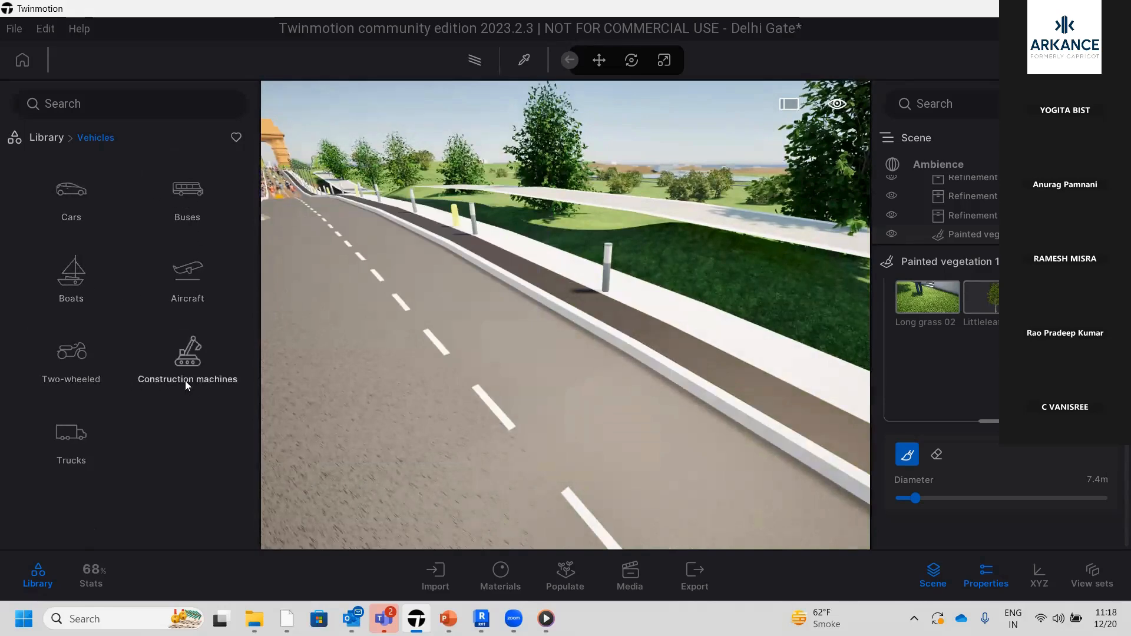
click(78, 194)
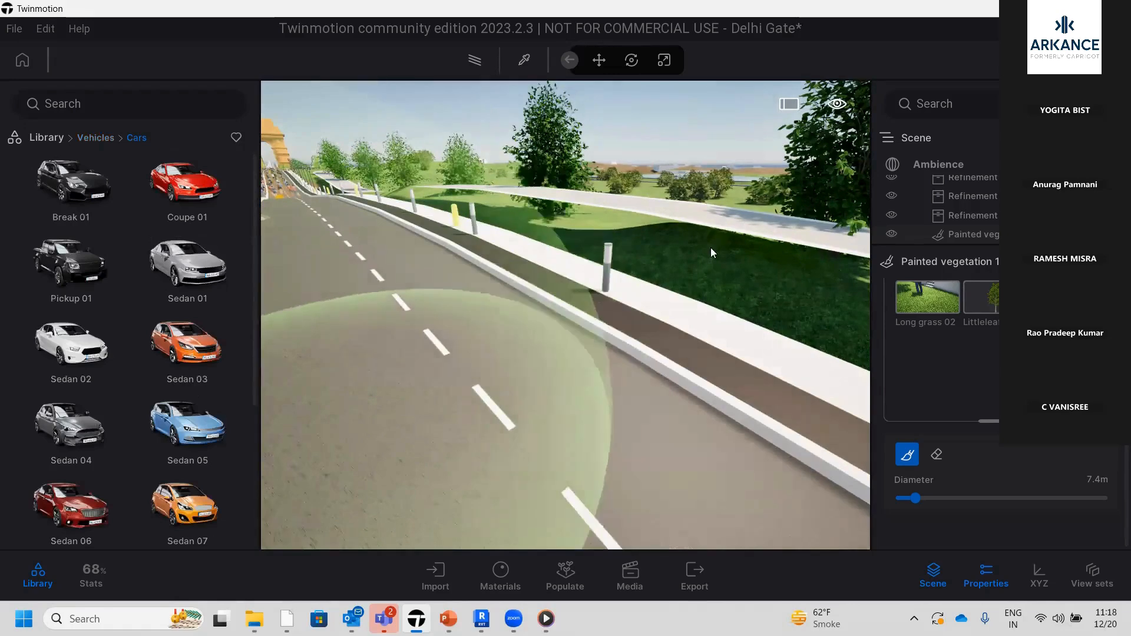
click(578, 589)
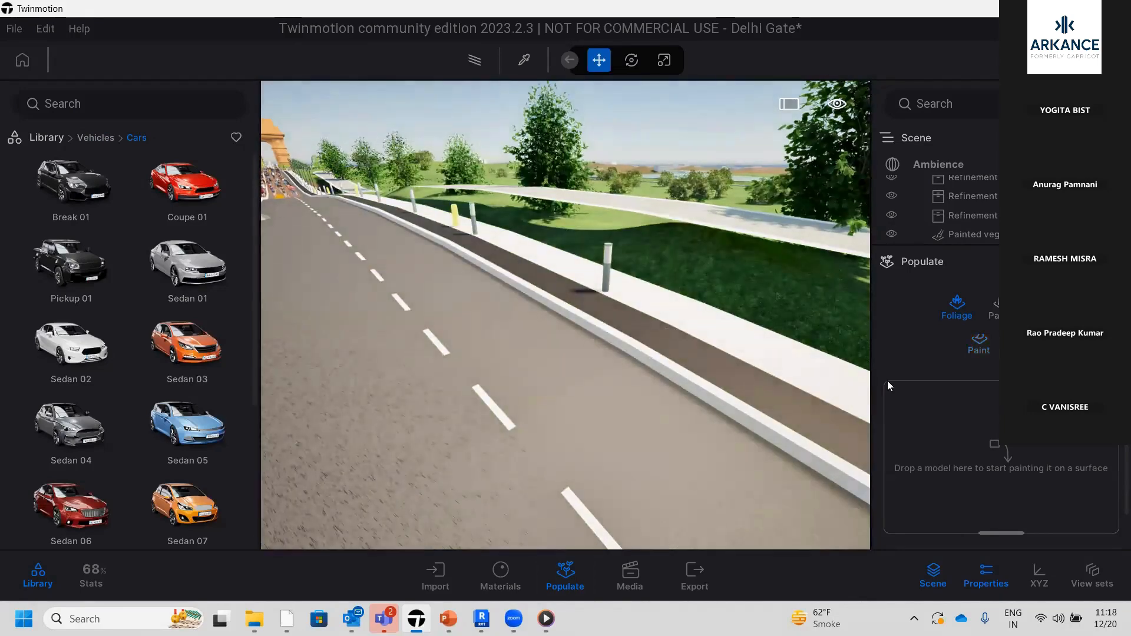
scroll(887, 381, down, 1)
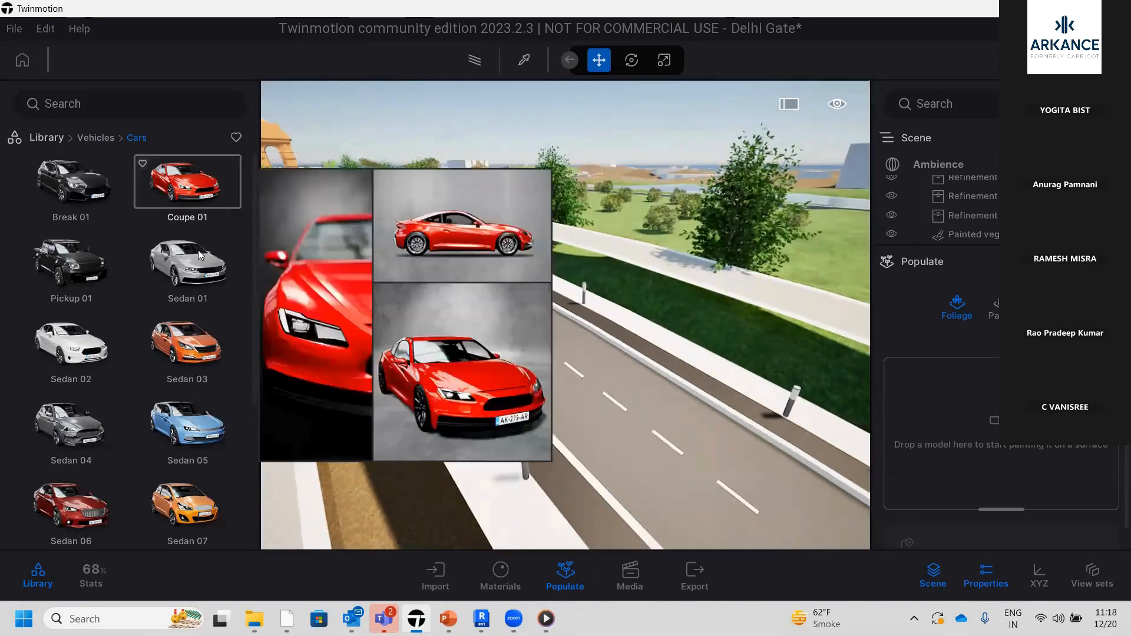
Draw a vehicle path along the road from the foreground towards the gate with the Populate path tools
mouse_move(200, 270)
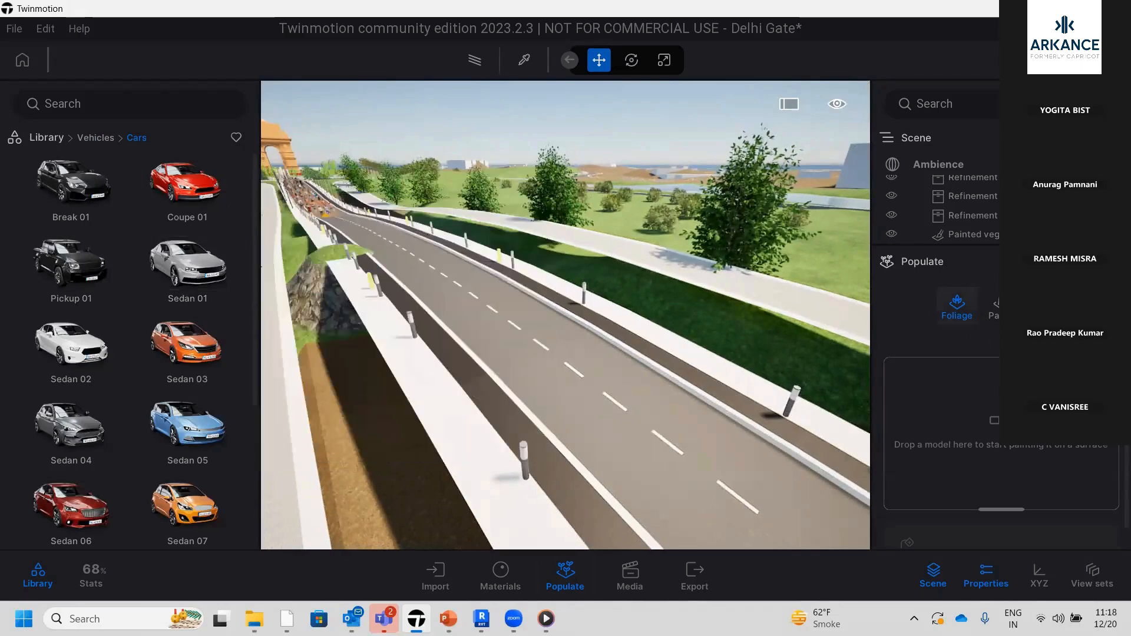
click(1001, 307)
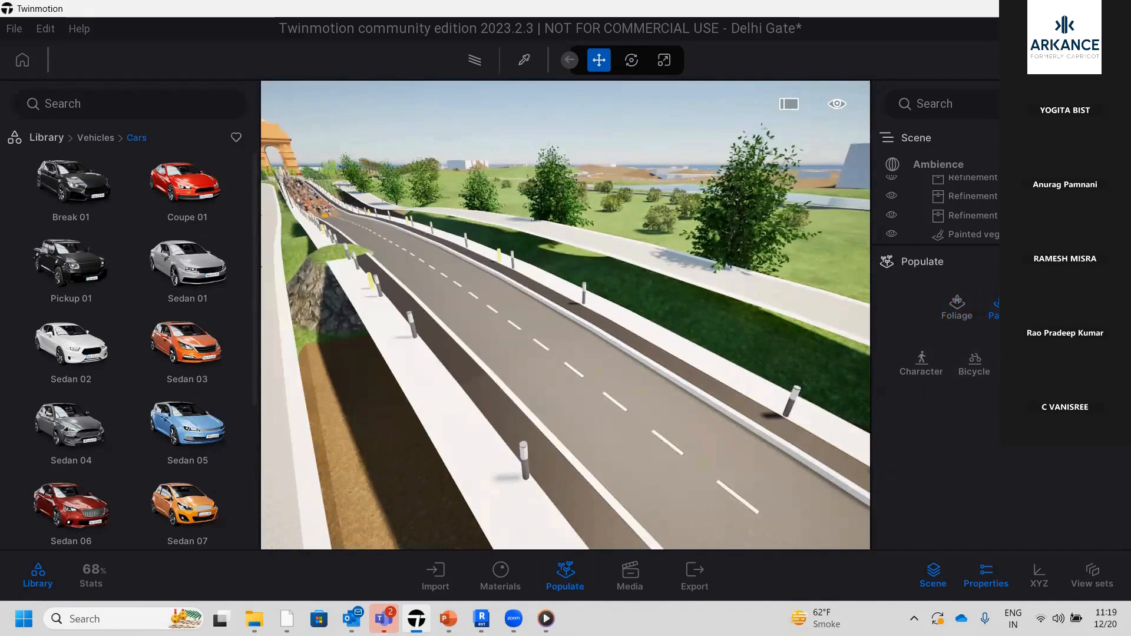
mouse_move(189, 186)
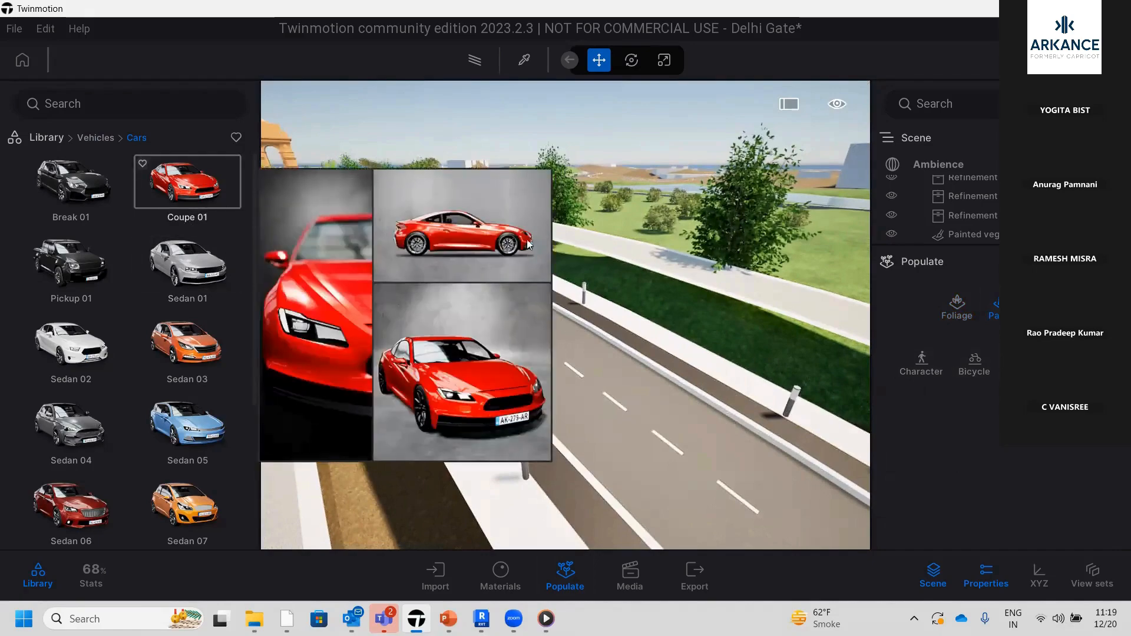
drag(529, 245, 165, 192)
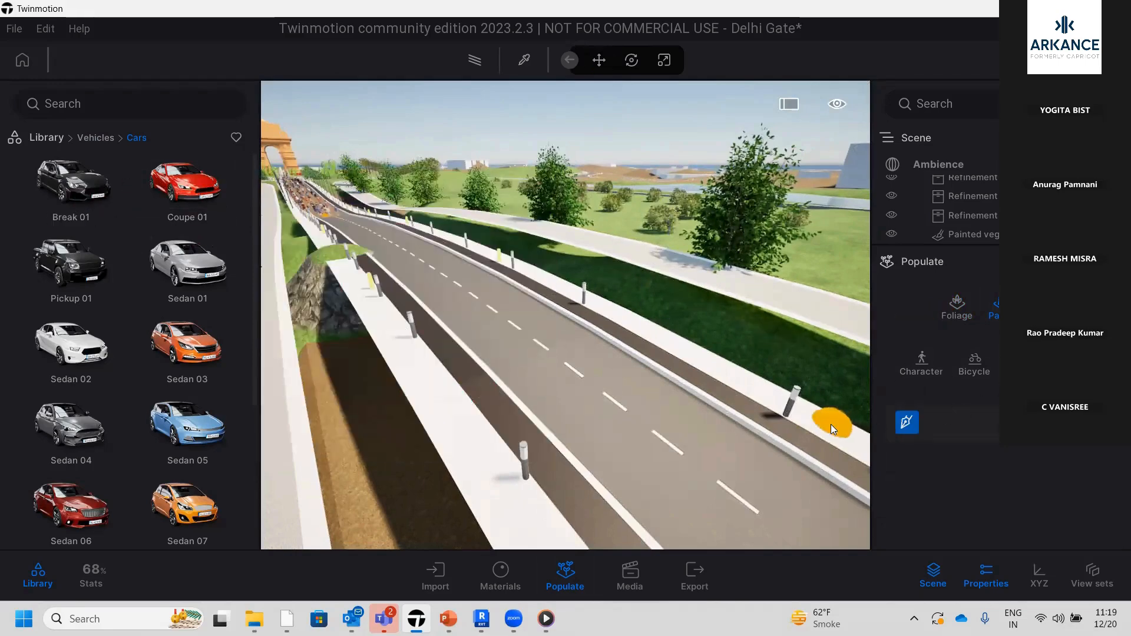
click(698, 495)
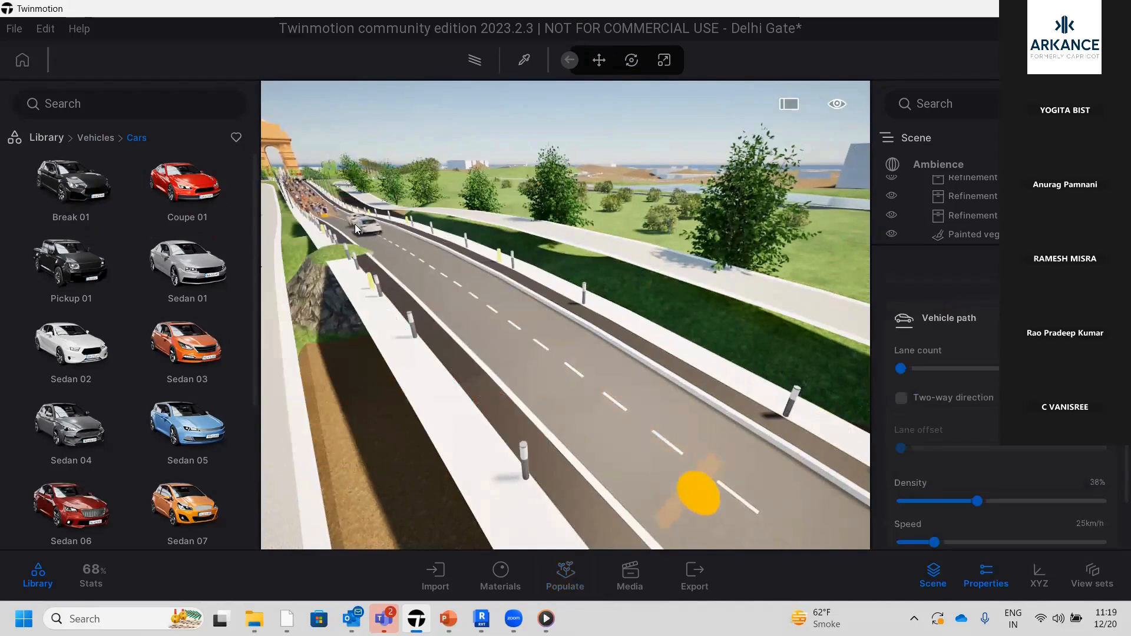
click(548, 383)
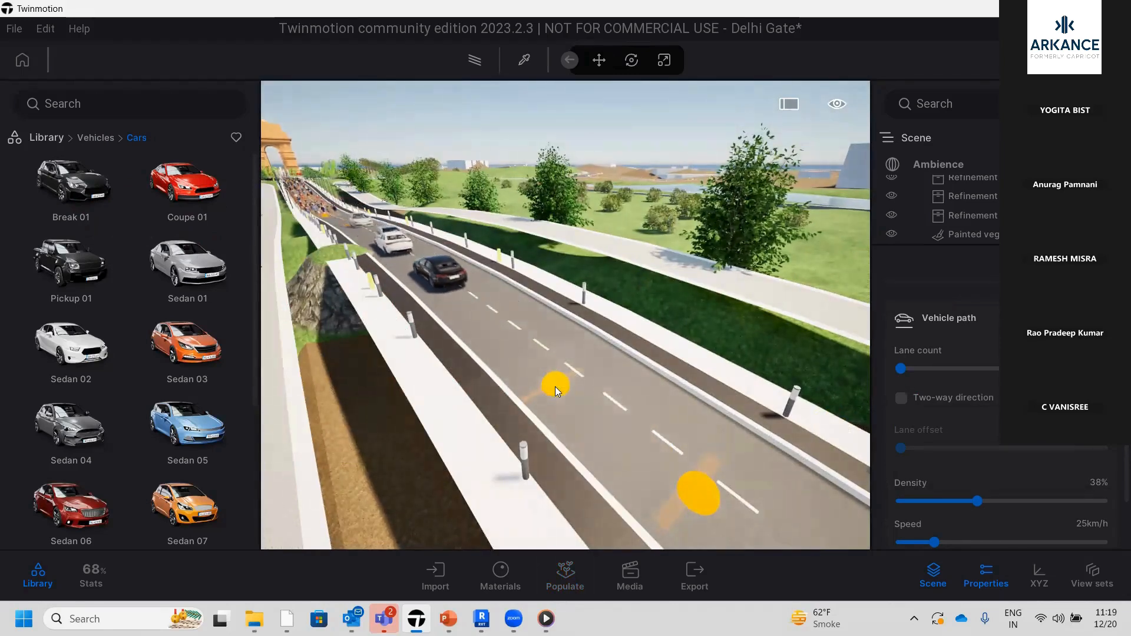
key(Escape)
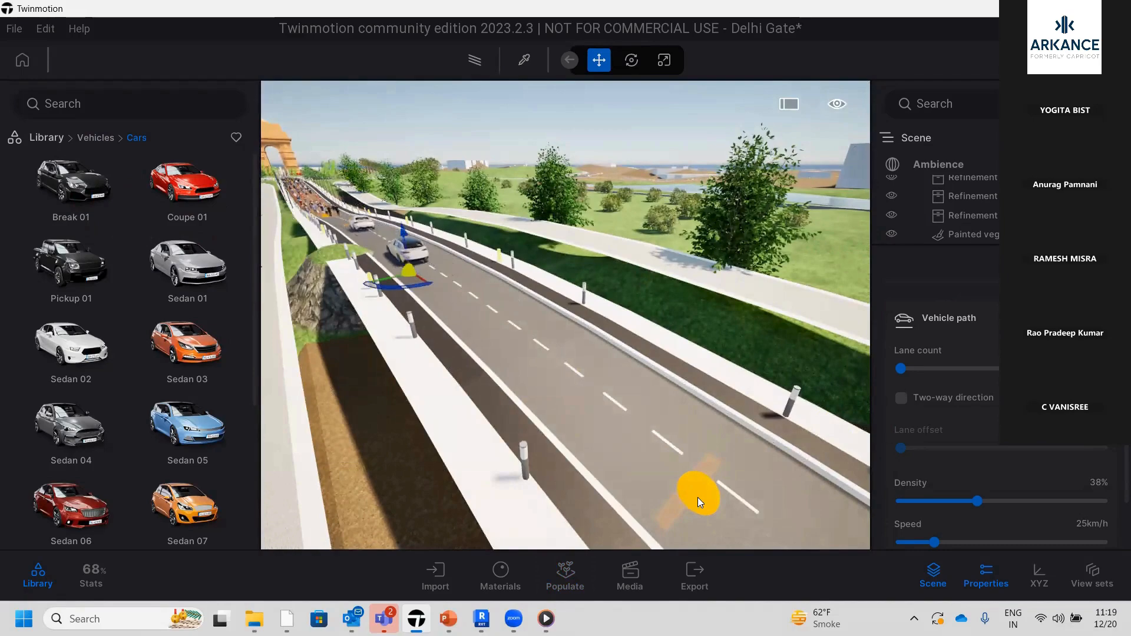
Set the vehicle path's speed to 13 km/h and its density to 54%, and try the Reverse option
scroll(979, 493, down, 2)
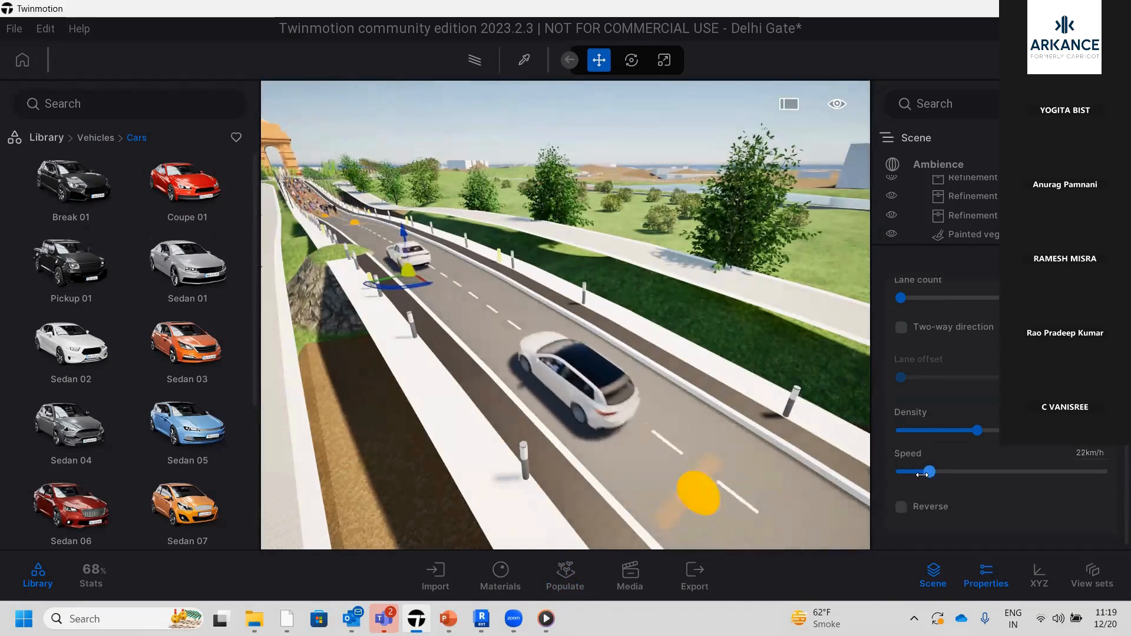
drag(936, 472, 918, 472)
drag(977, 431, 1013, 430)
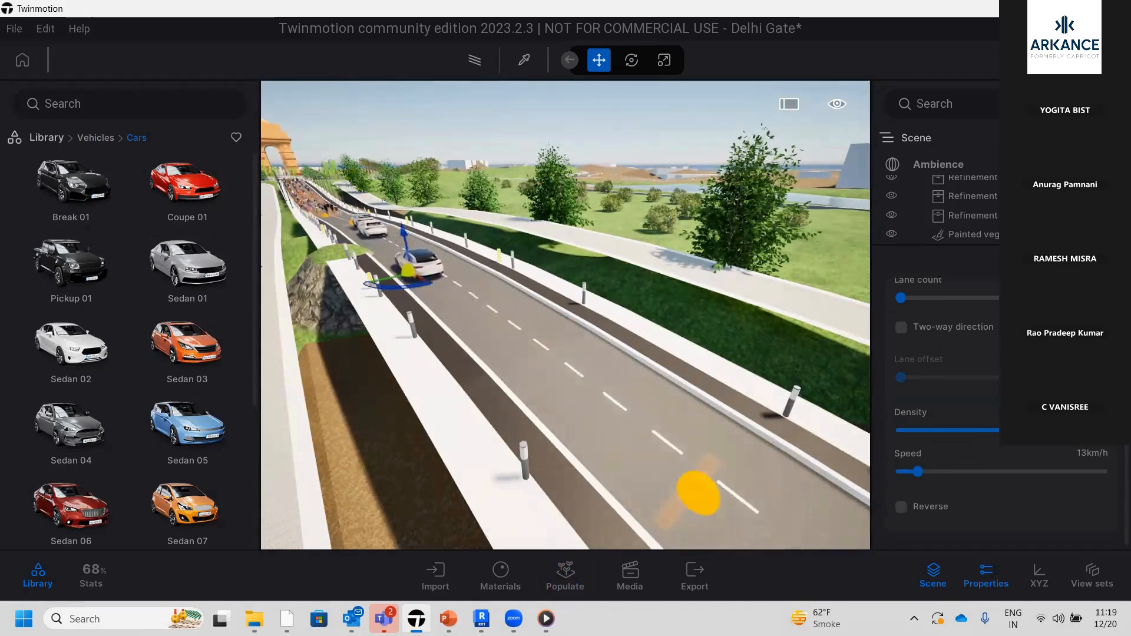
scroll(939, 510, down, 1)
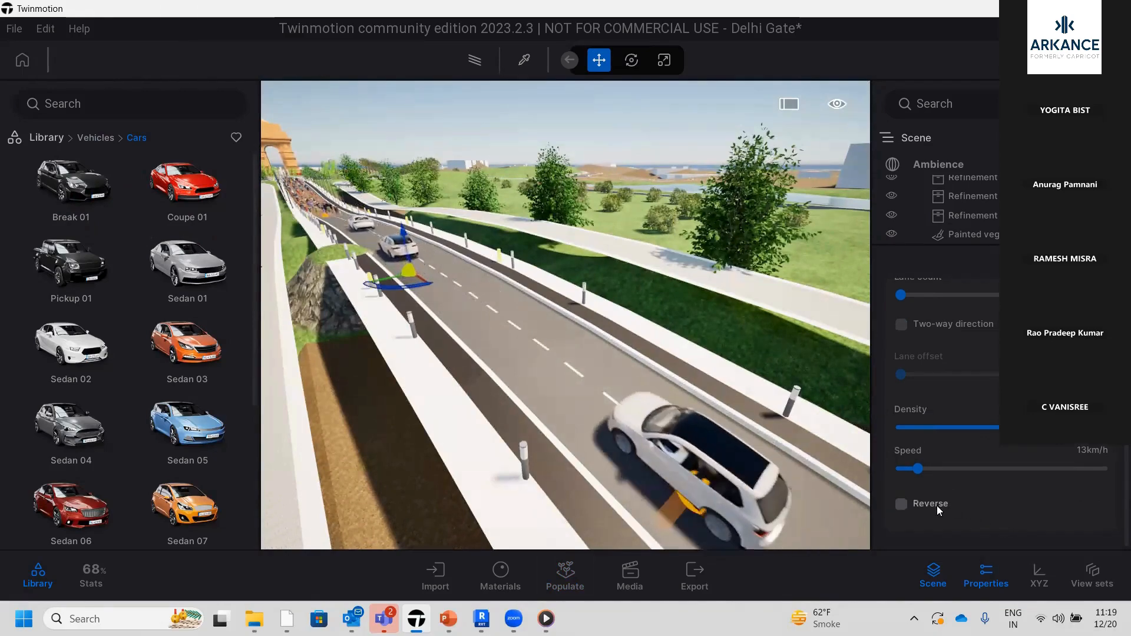
click(901, 505)
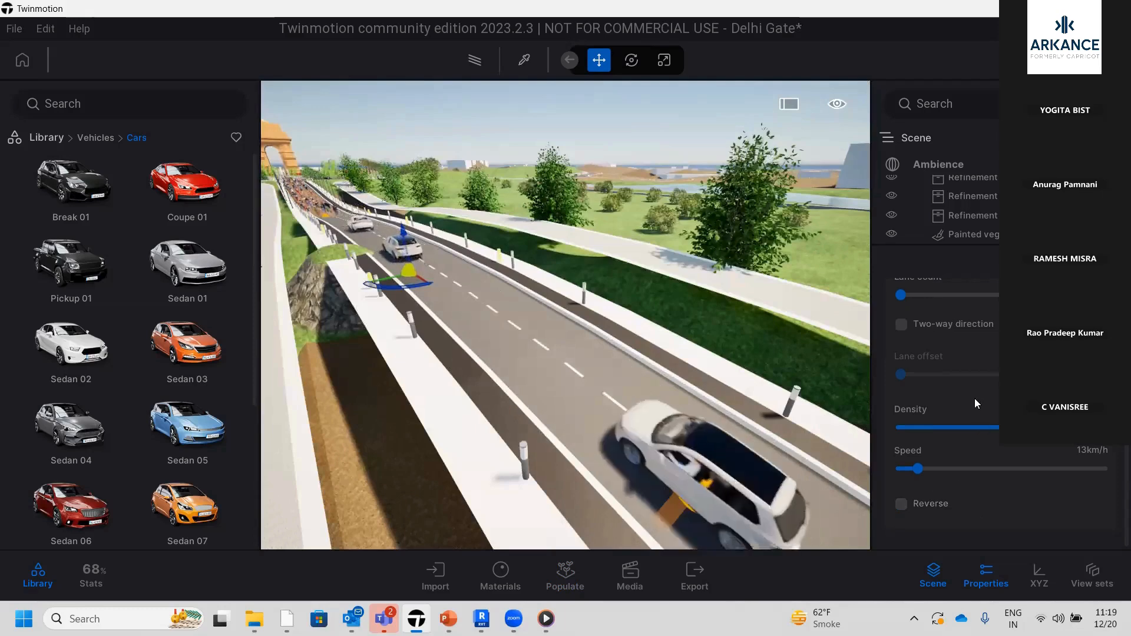
Enable two-way direction for the vehicle path and apply a small lane offset between the traffic lanes
click(901, 324)
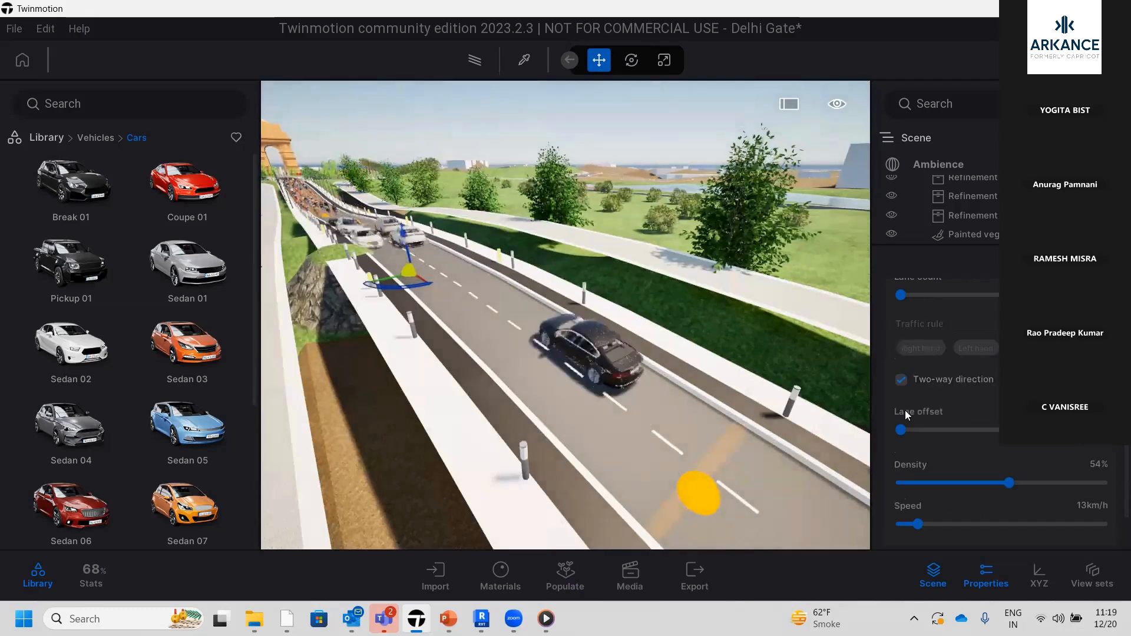
mouse_move(918, 429)
mouse_down()
mouse_move(969, 430)
mouse_move(908, 435)
mouse_up()
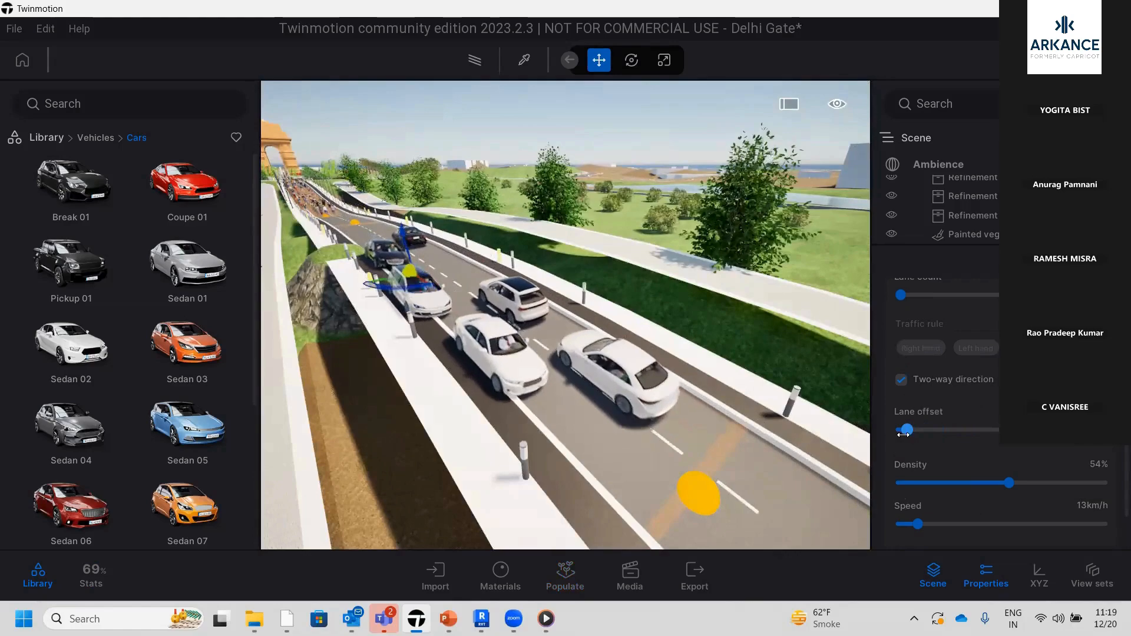
scroll(520, 379, down, 5)
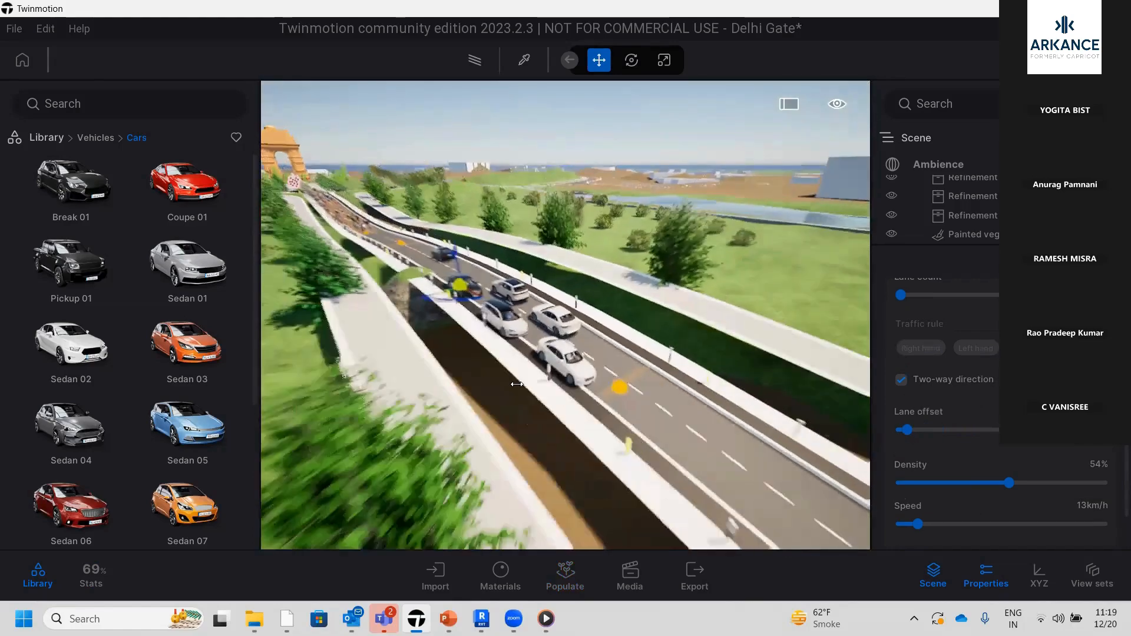
scroll(518, 389, down, 3)
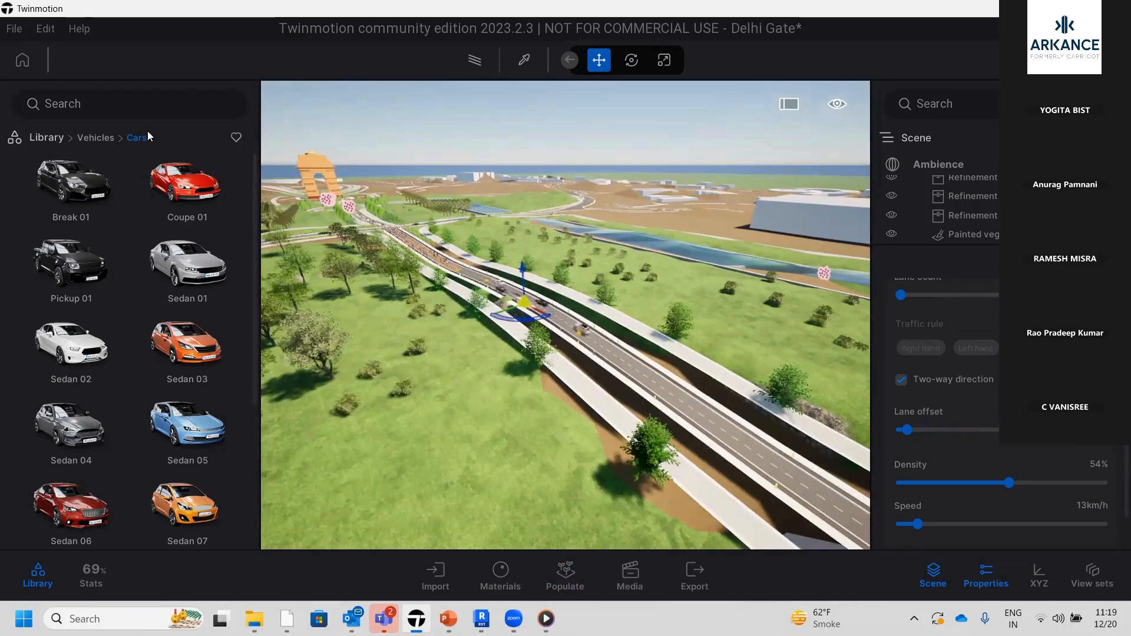
Try Exposed aggregate concrete and Fine concrete 01 from the library's Concrete materials on the road surface
click(48, 139)
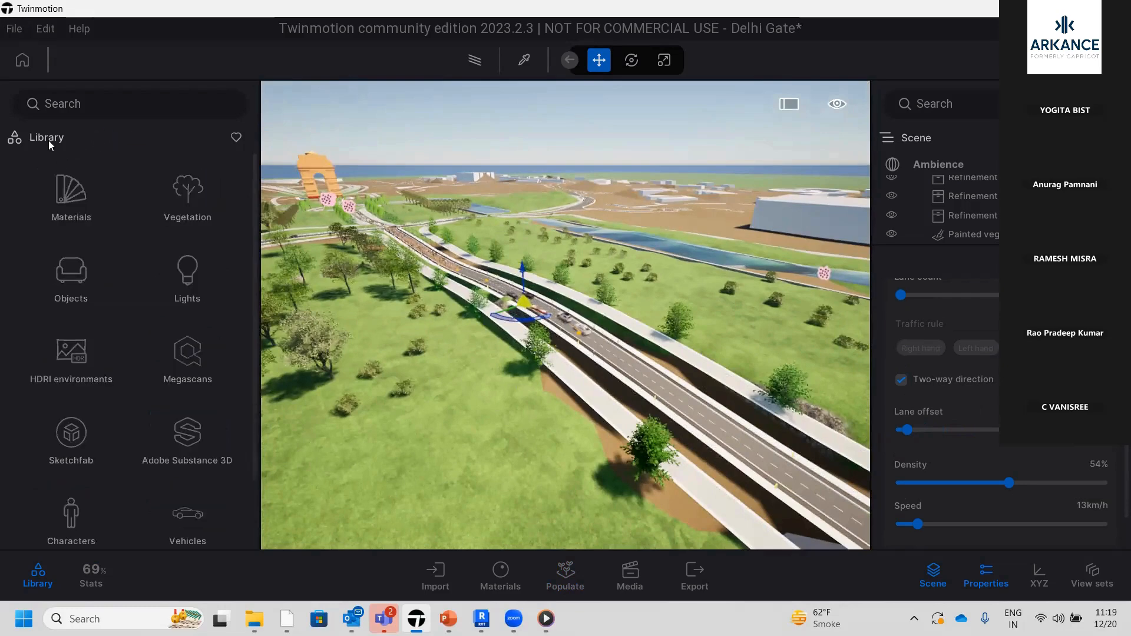
scroll(563, 348, up, 5)
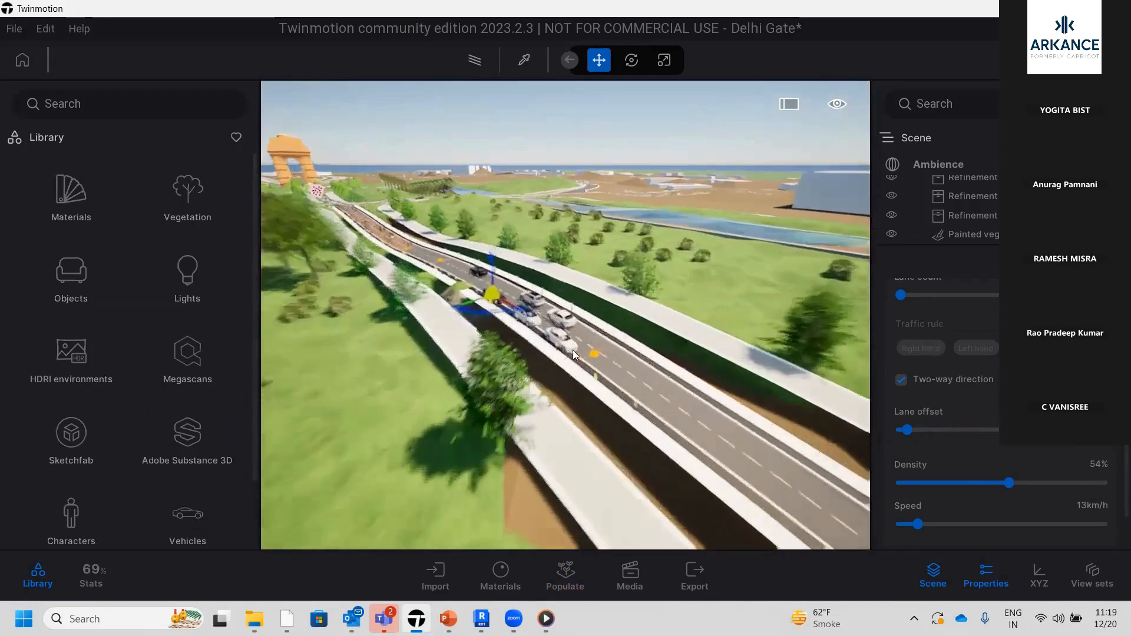
scroll(560, 405, up, 5)
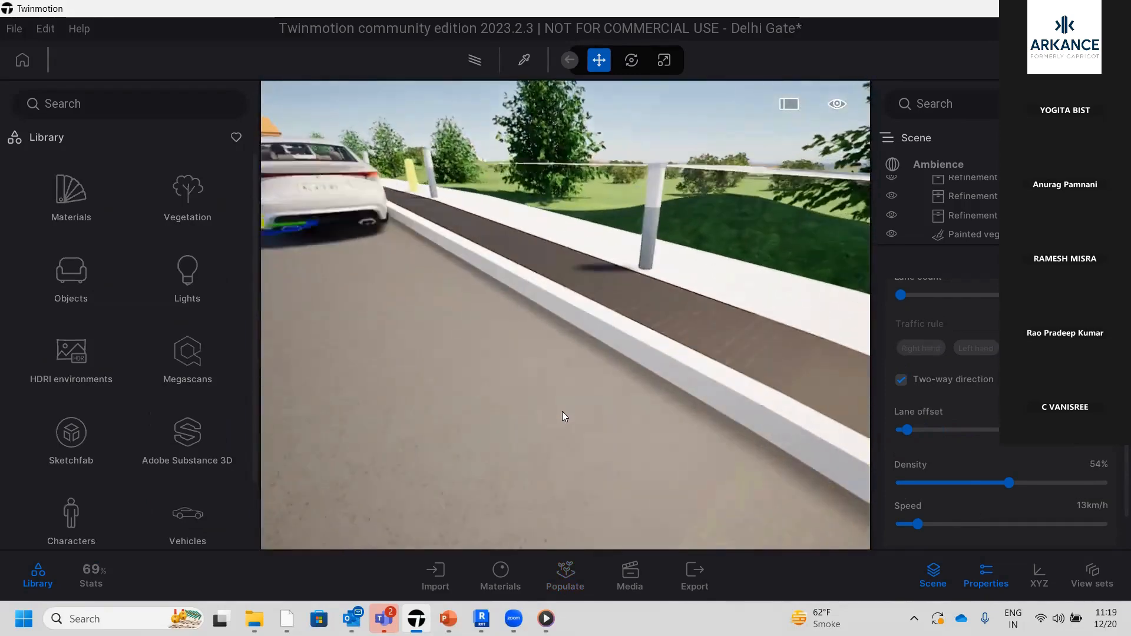
scroll(557, 443, down, 3)
scroll(557, 443, up, 2)
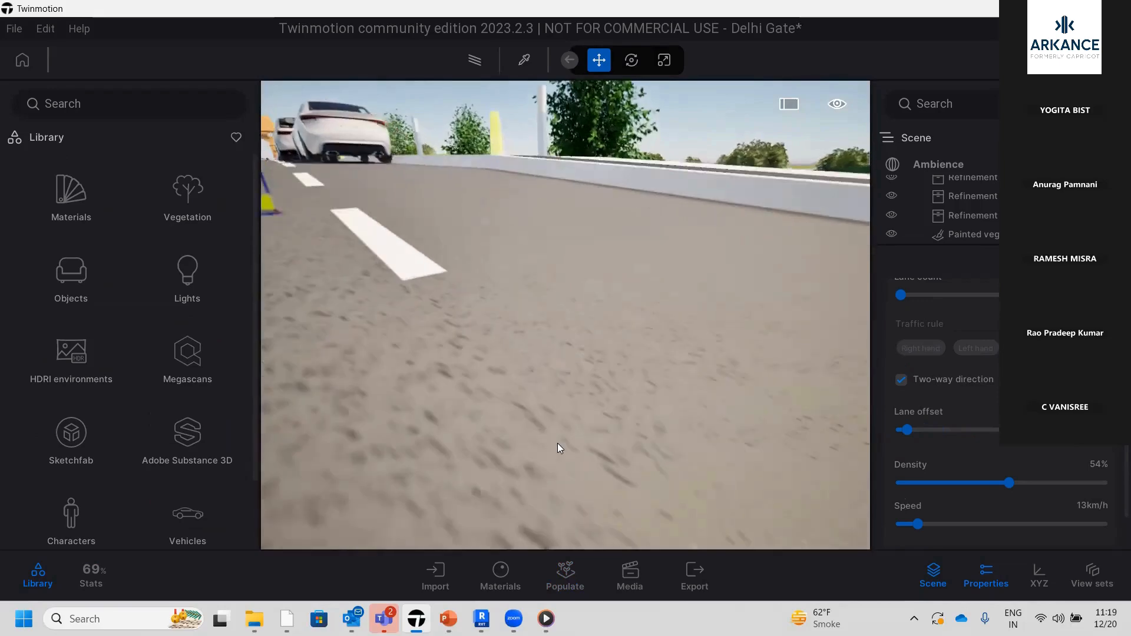
scroll(557, 443, down, 3)
click(71, 193)
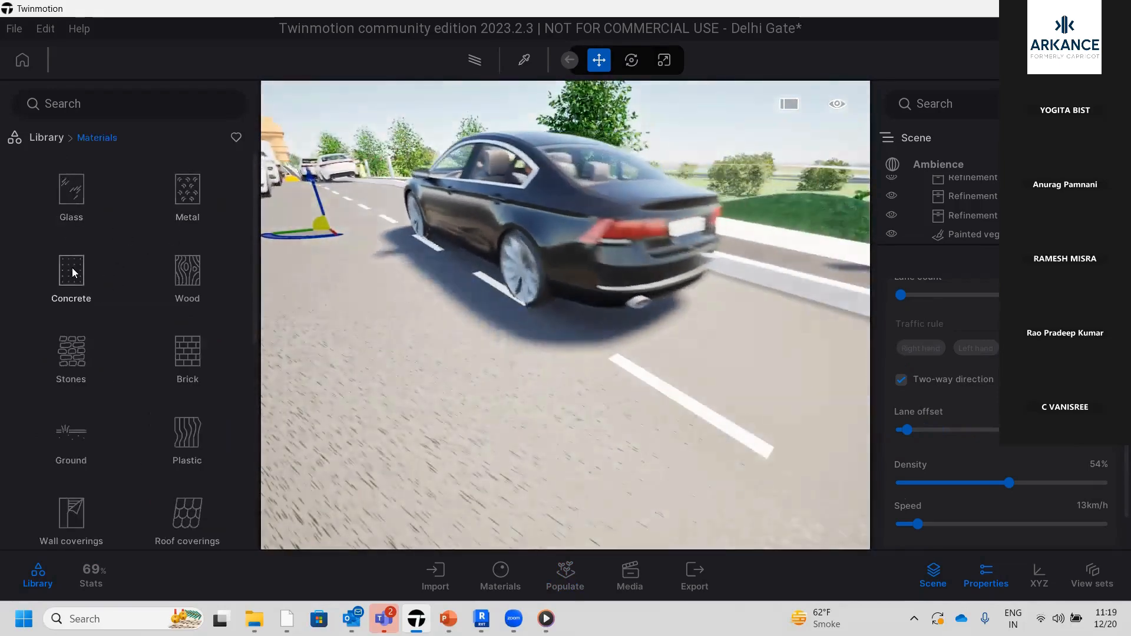
click(72, 267)
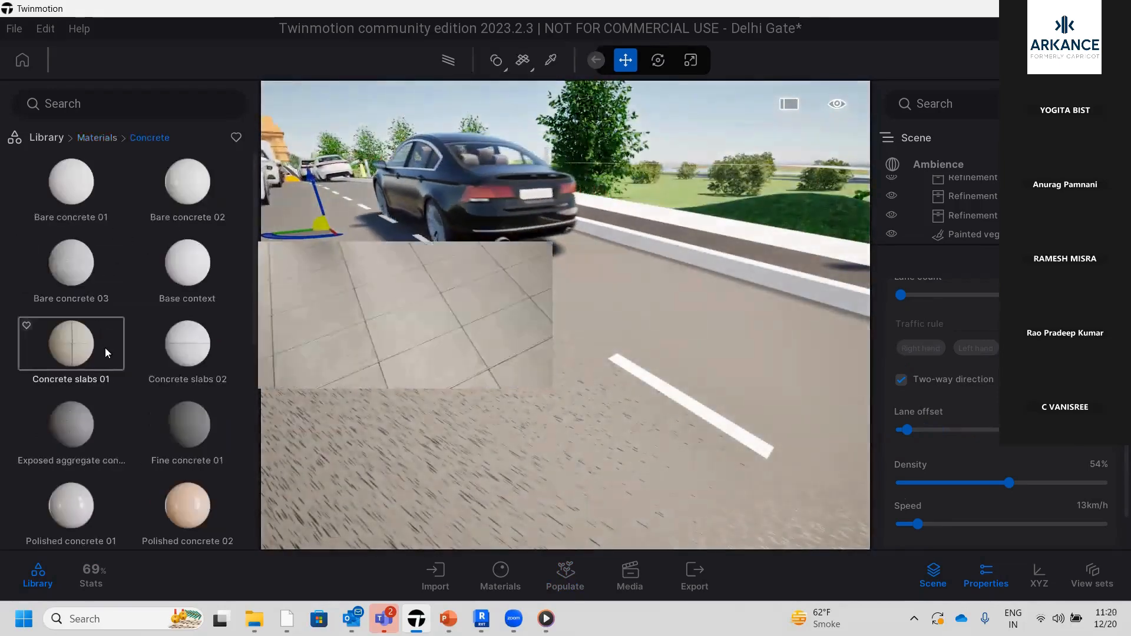
drag(81, 434, 406, 424)
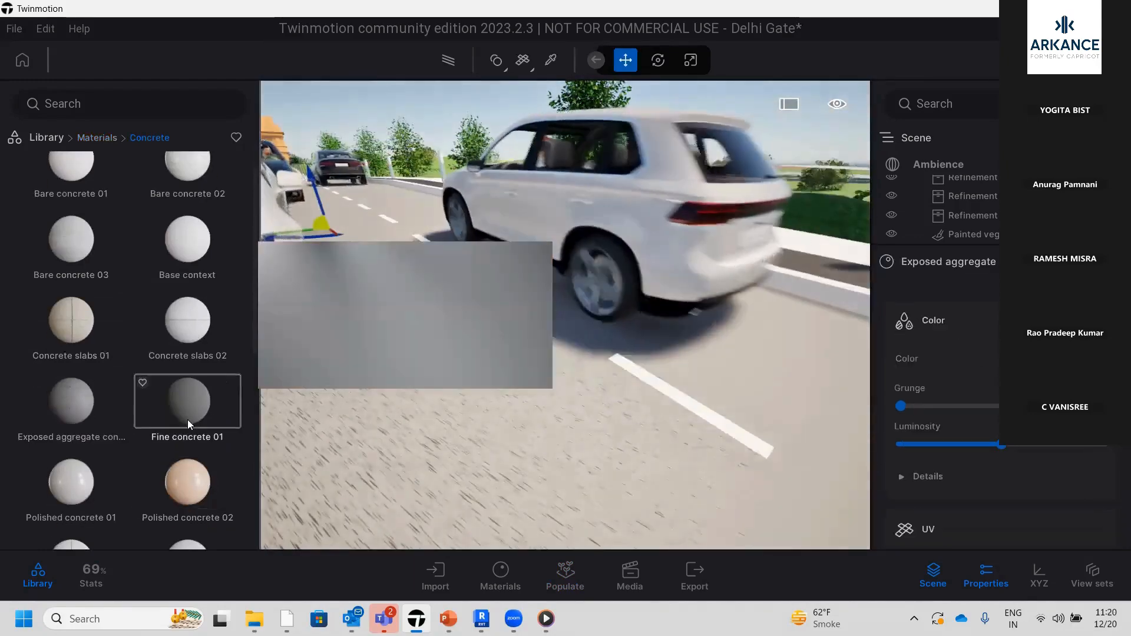
drag(188, 419, 542, 410)
drag(90, 404, 566, 412)
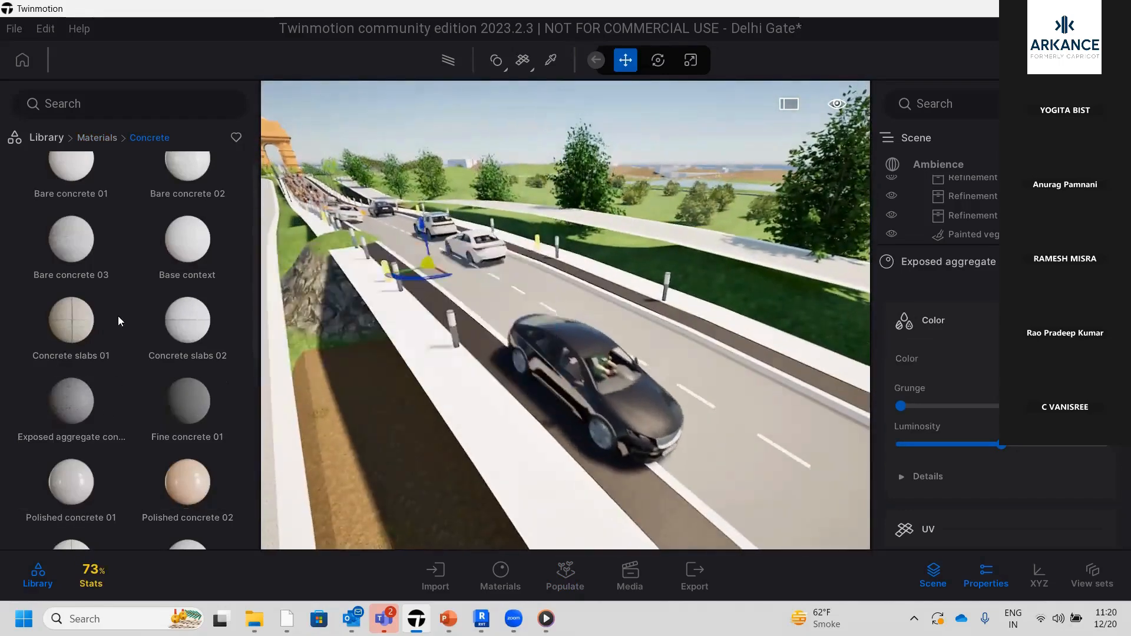
Try Bare concrete 03, Bare concrete 02 and Polished concrete 02 on the road surface
drag(85, 249, 649, 401)
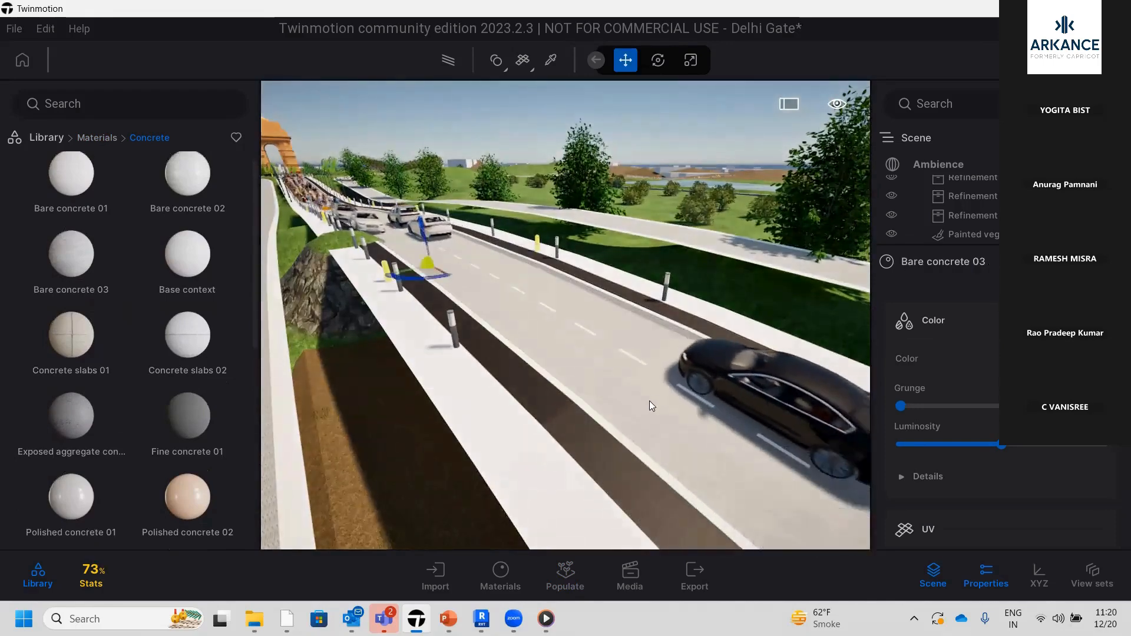
scroll(649, 407, up, 5)
scroll(650, 409, down, 3)
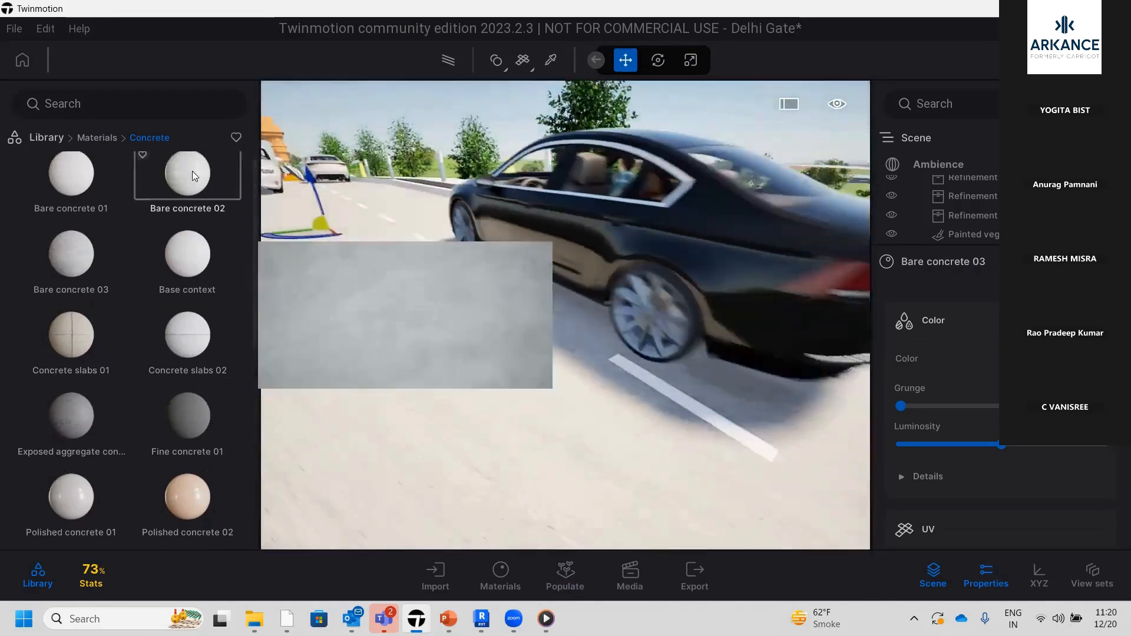
drag(192, 172, 601, 431)
scroll(455, 421, down, 5)
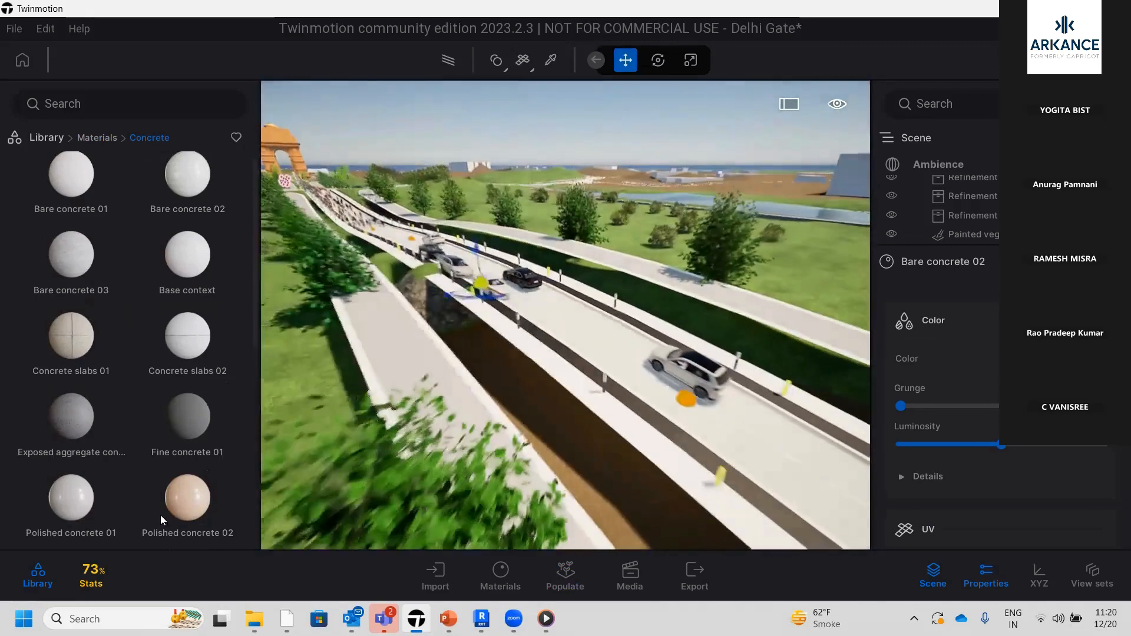
drag(196, 508, 731, 446)
scroll(595, 442, down, 3)
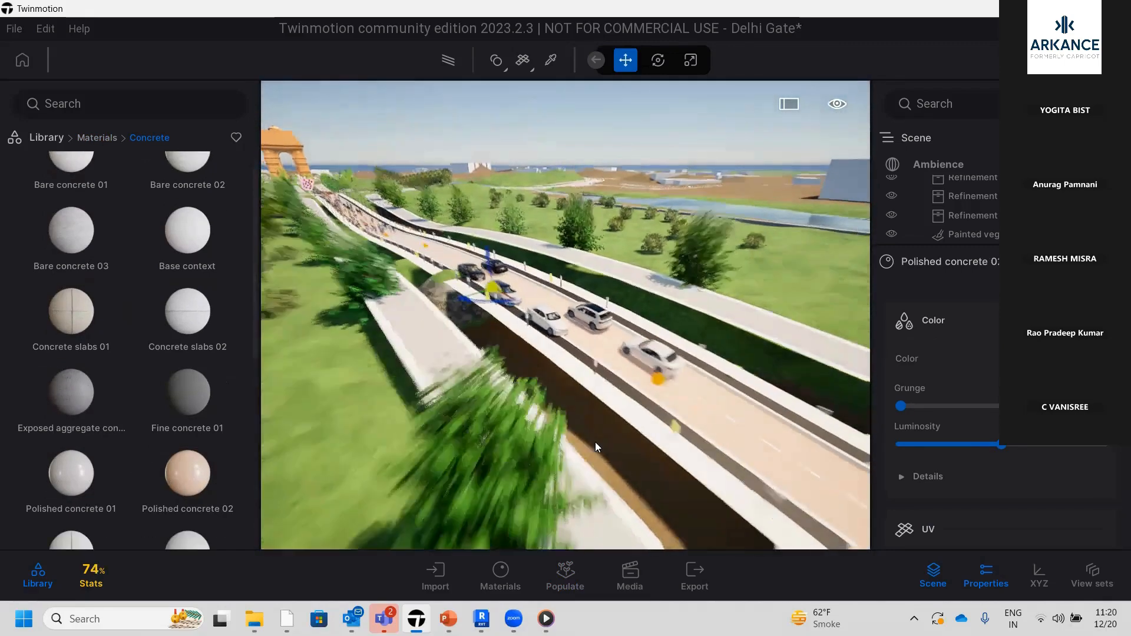
middle_drag(600, 441, 542, 463)
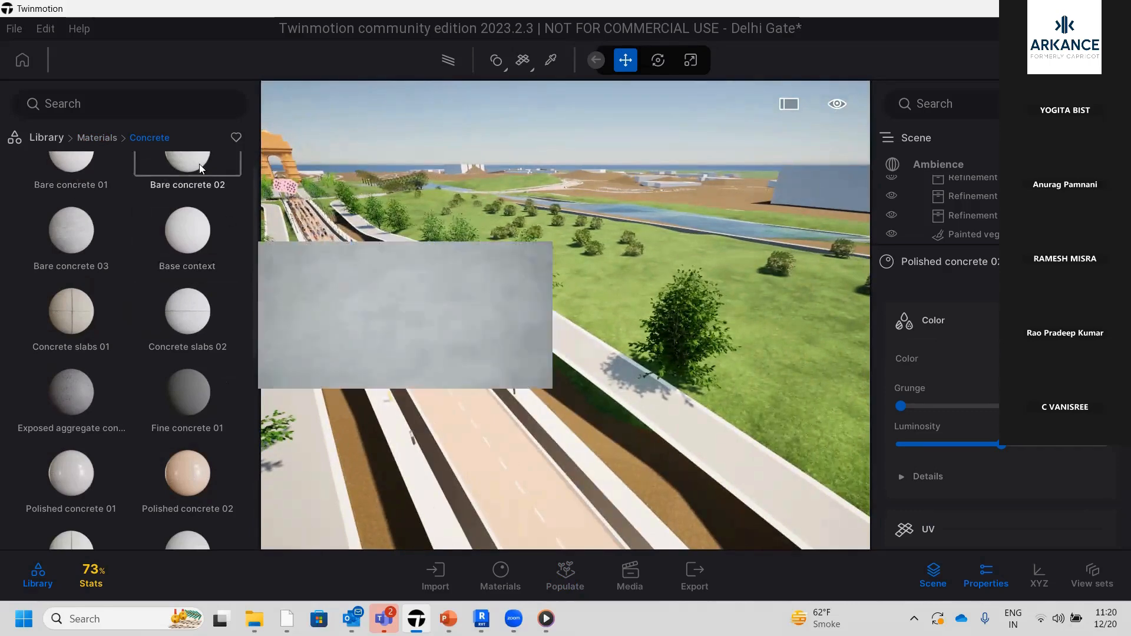
Apply Chrome from the library's Metal materials to the road surface and examine its reflections up close
click(91, 138)
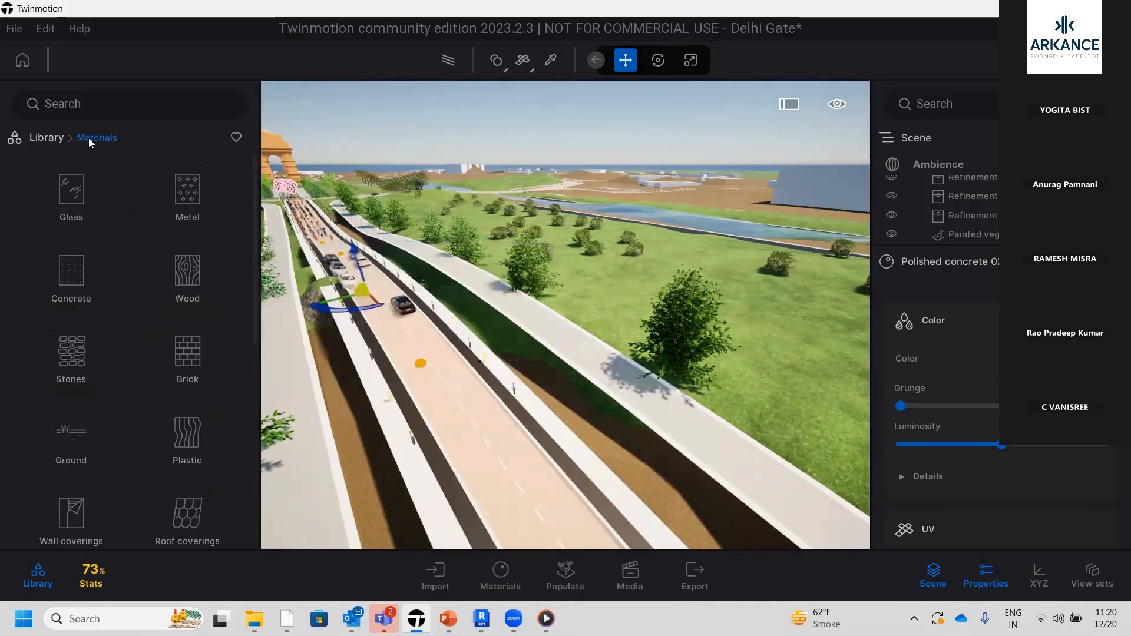
click(187, 195)
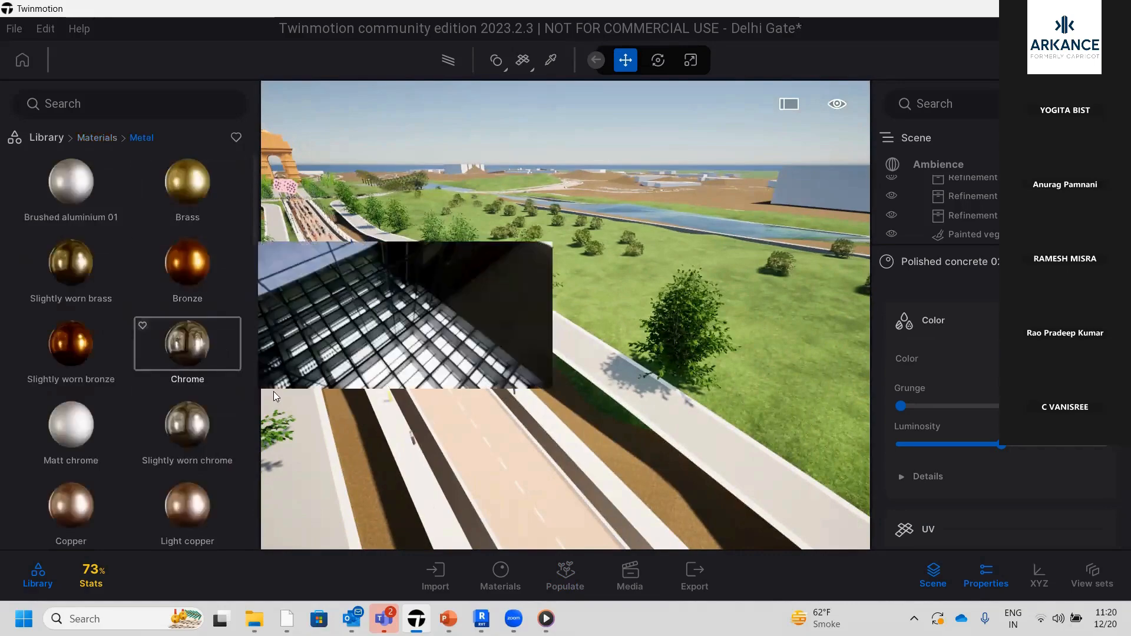
drag(273, 391, 518, 492)
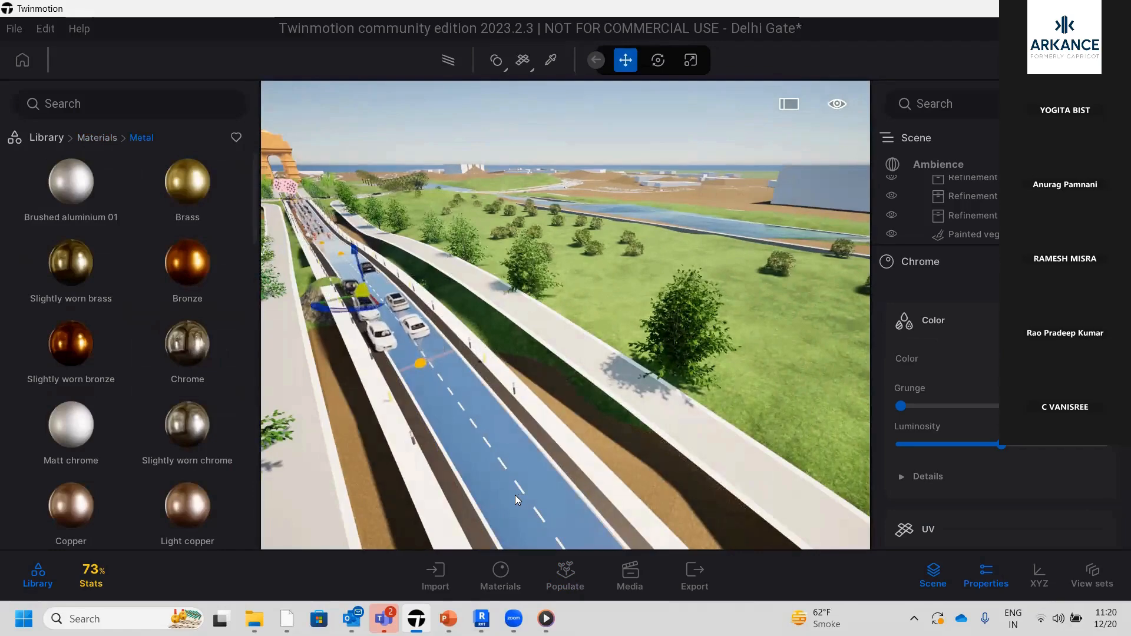
scroll(514, 495, up, 2)
scroll(489, 512, up, 5)
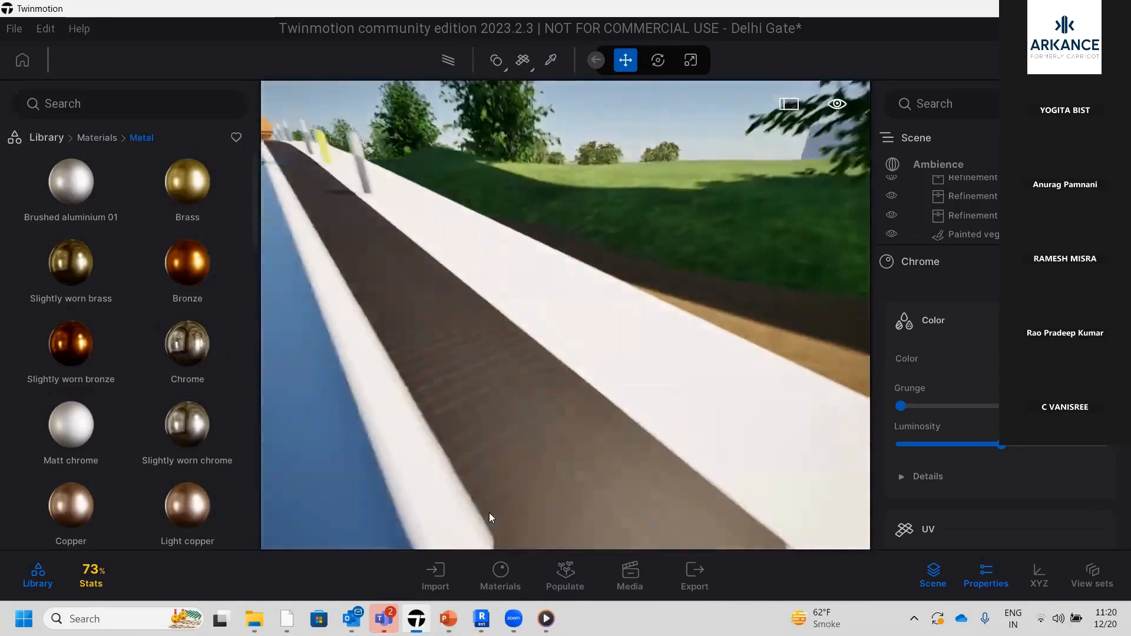
scroll(489, 512, down, 5)
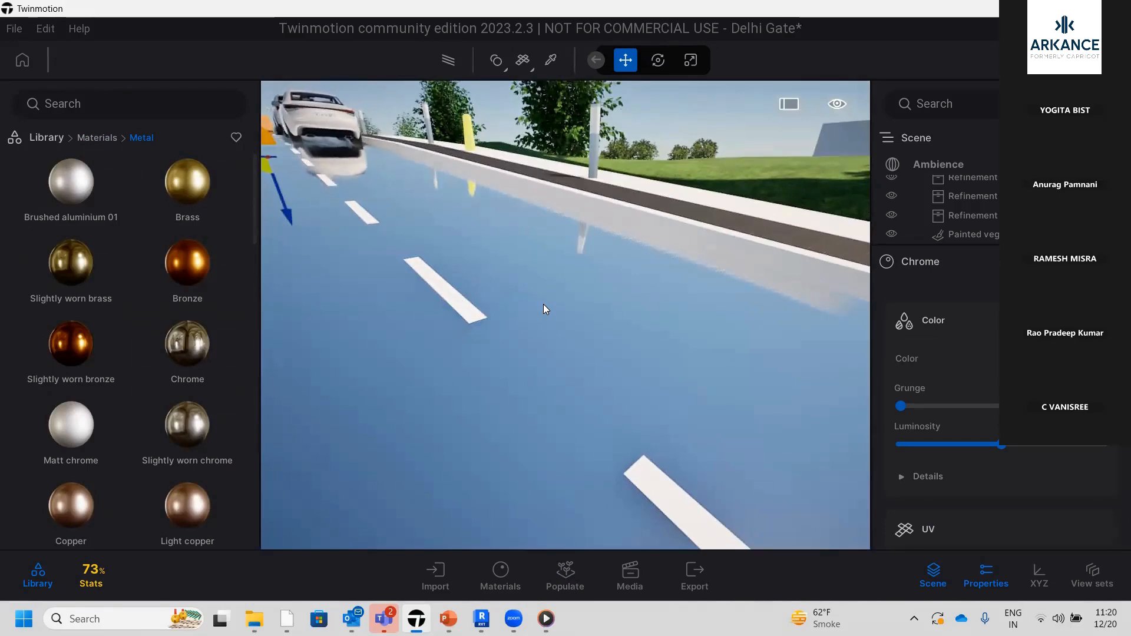
Raise the Roughness of the road's Chrome material slightly to soften its reflections
scroll(970, 435, down, 3)
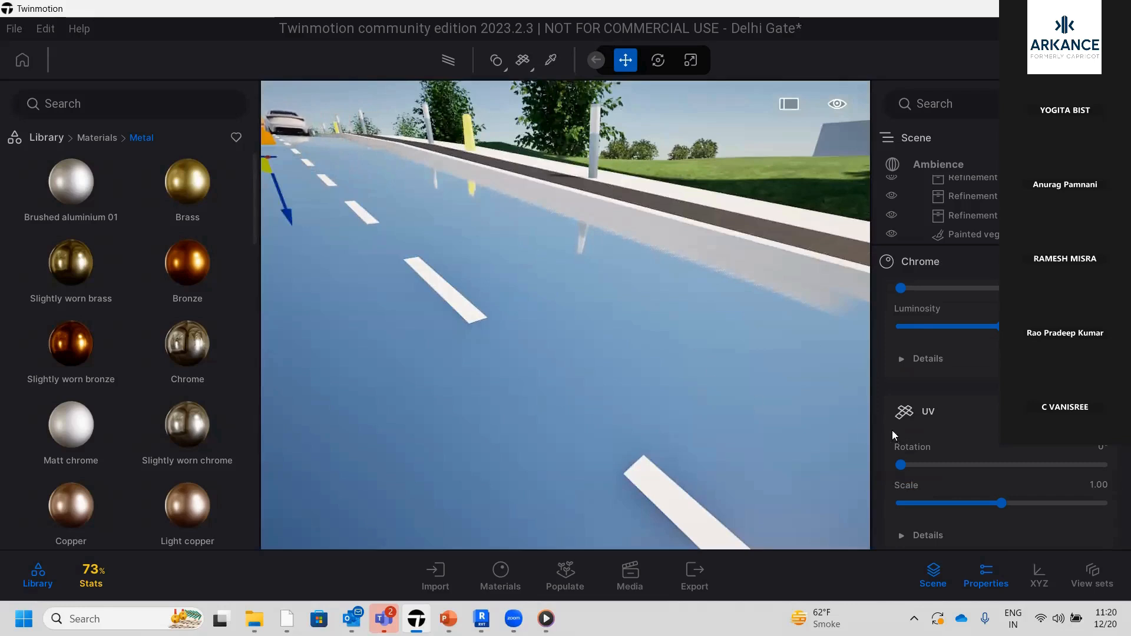
scroll(921, 467, down, 1)
scroll(943, 436, down, 2)
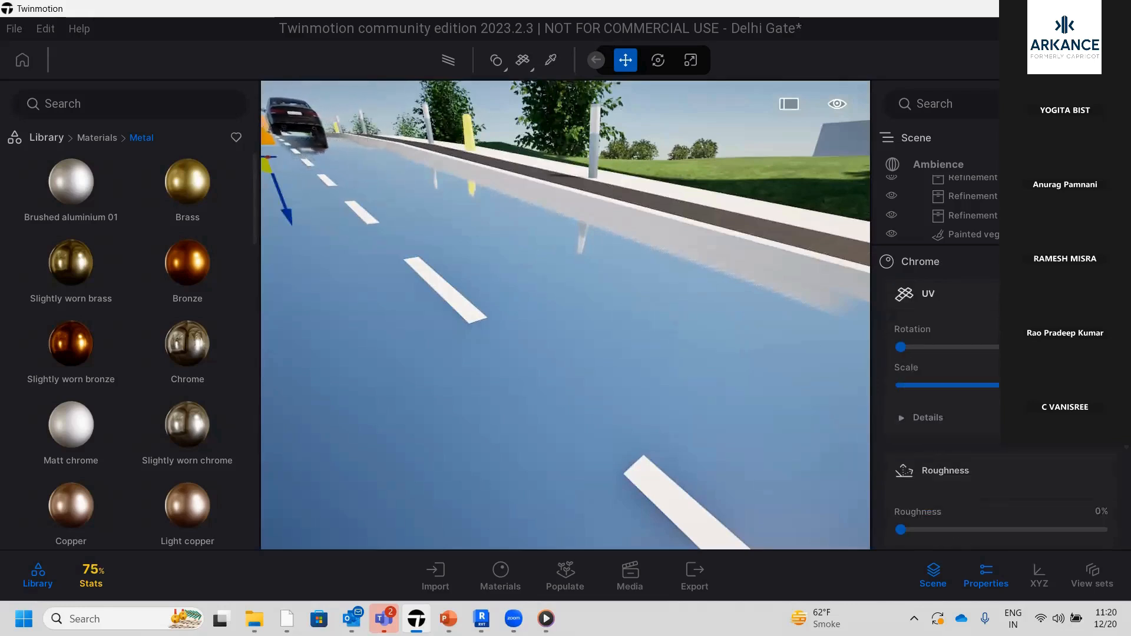
scroll(966, 440, down, 3)
drag(904, 412, 939, 412)
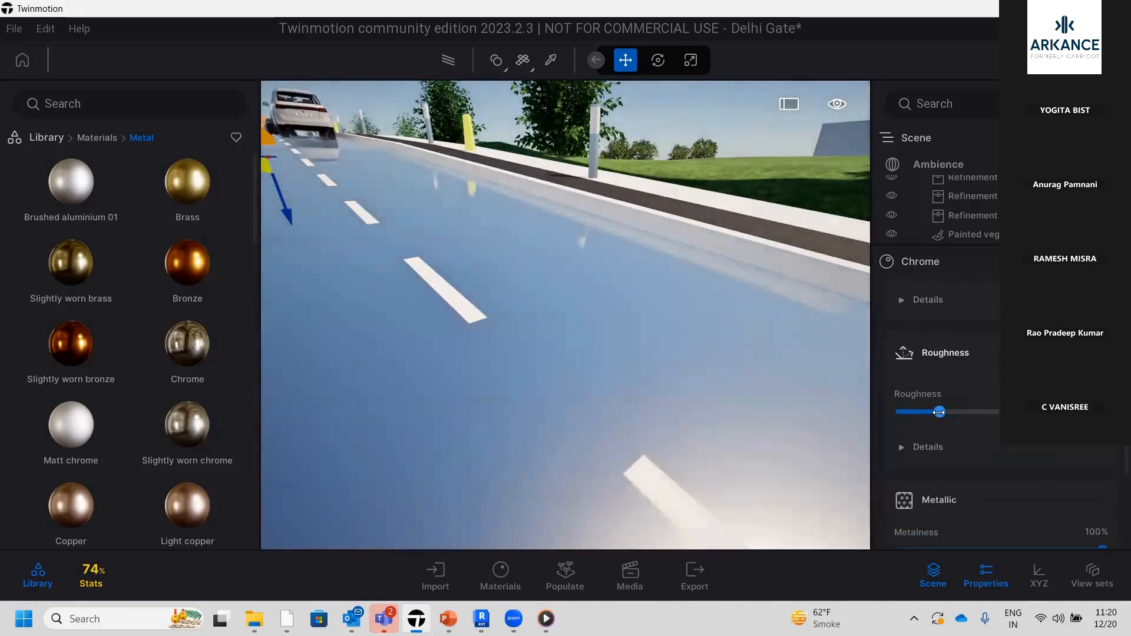
Review the Chrome material's Metallic, Normal, Emissive, Mask and X-ray settings
scroll(602, 253, down, 4)
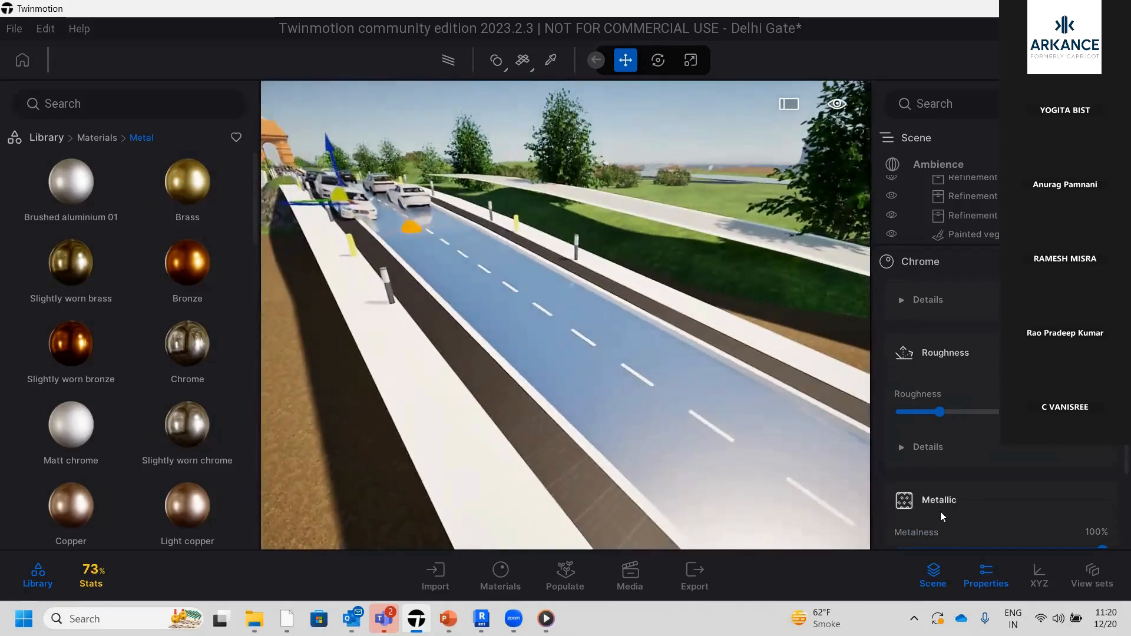
scroll(940, 512, down, 2)
scroll(962, 483, down, 5)
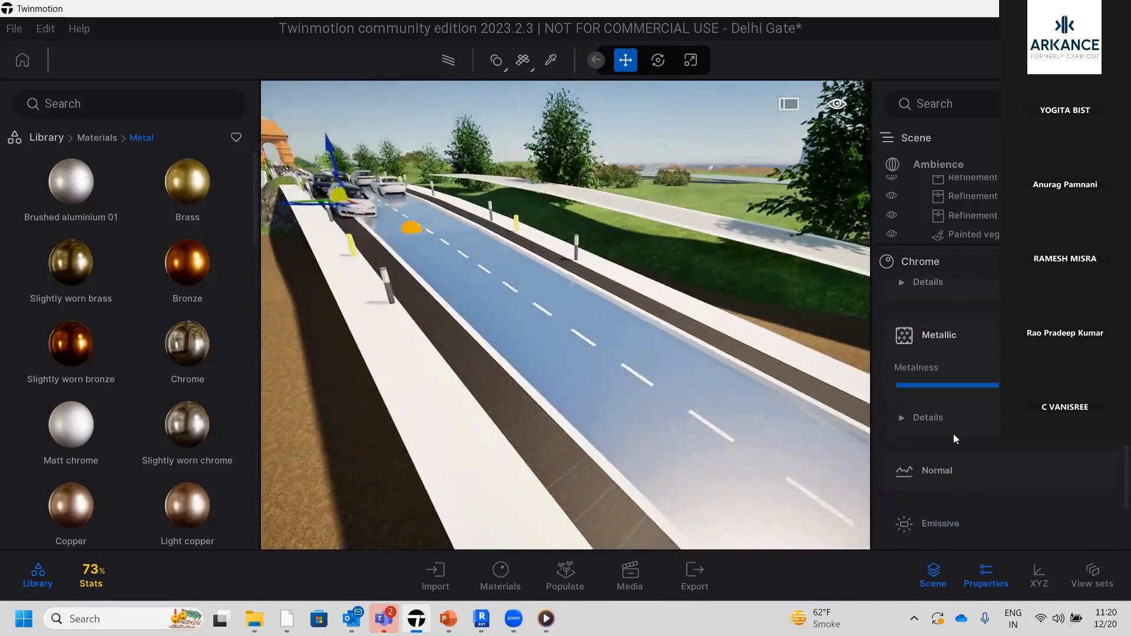
scroll(944, 482, down, 1)
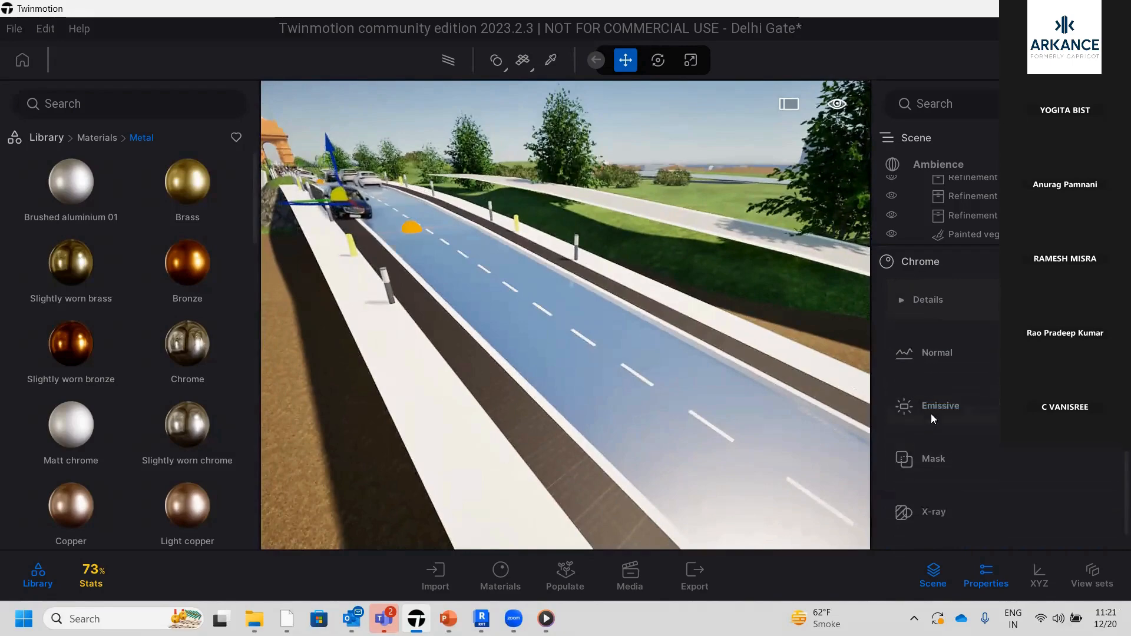
scroll(649, 399, down, 3)
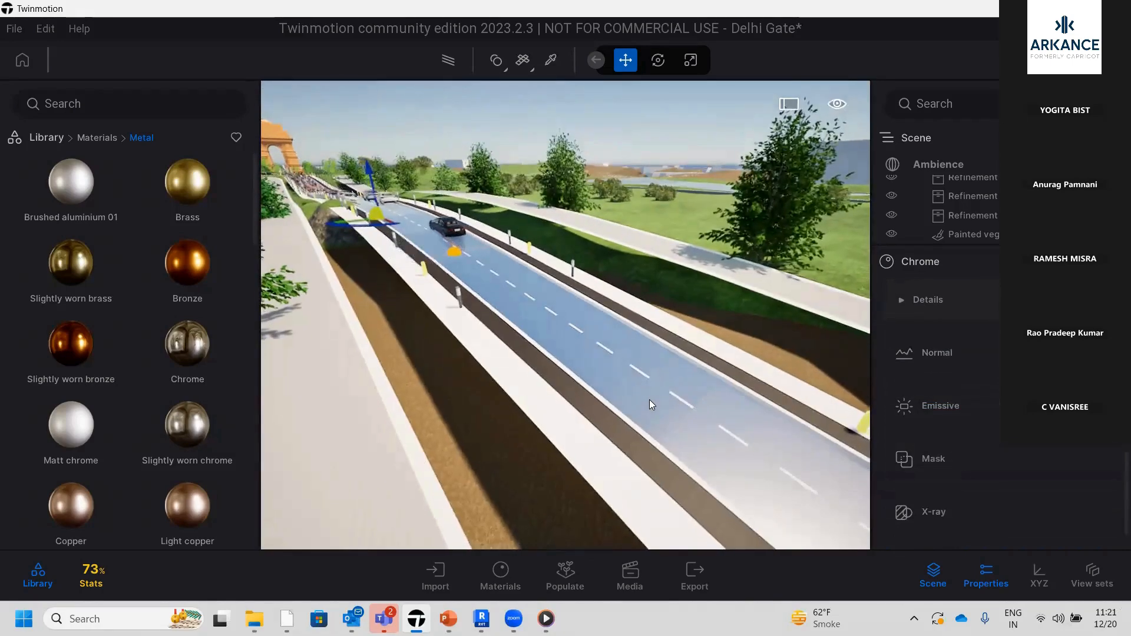
scroll(649, 399, down, 2)
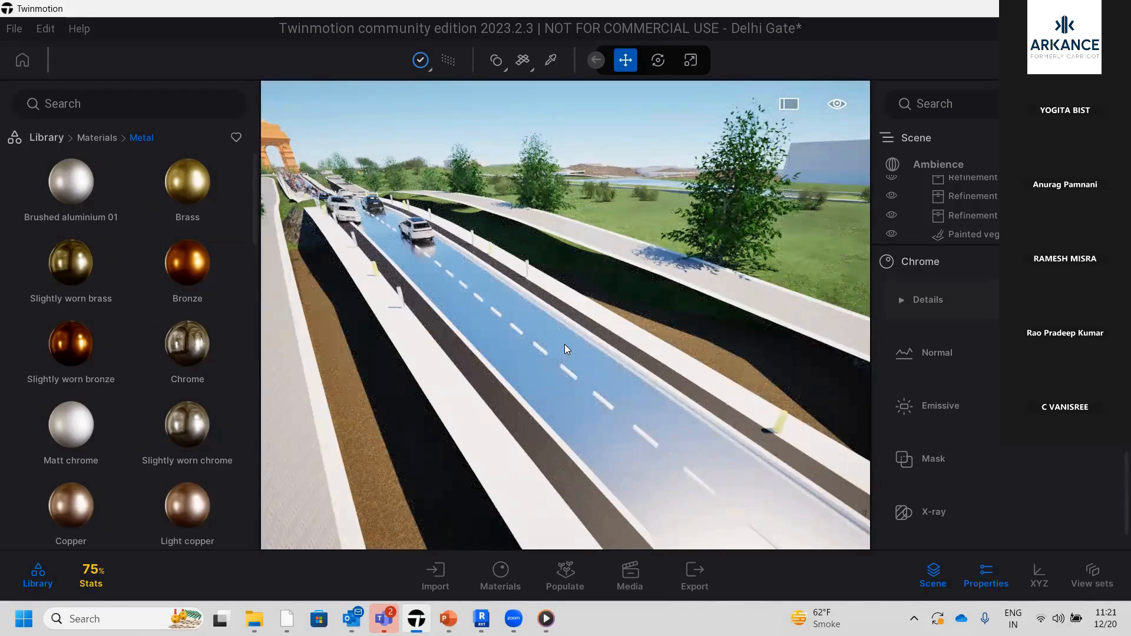
Turn off the Path Tracer preview and frame a wider view of the road
click(449, 62)
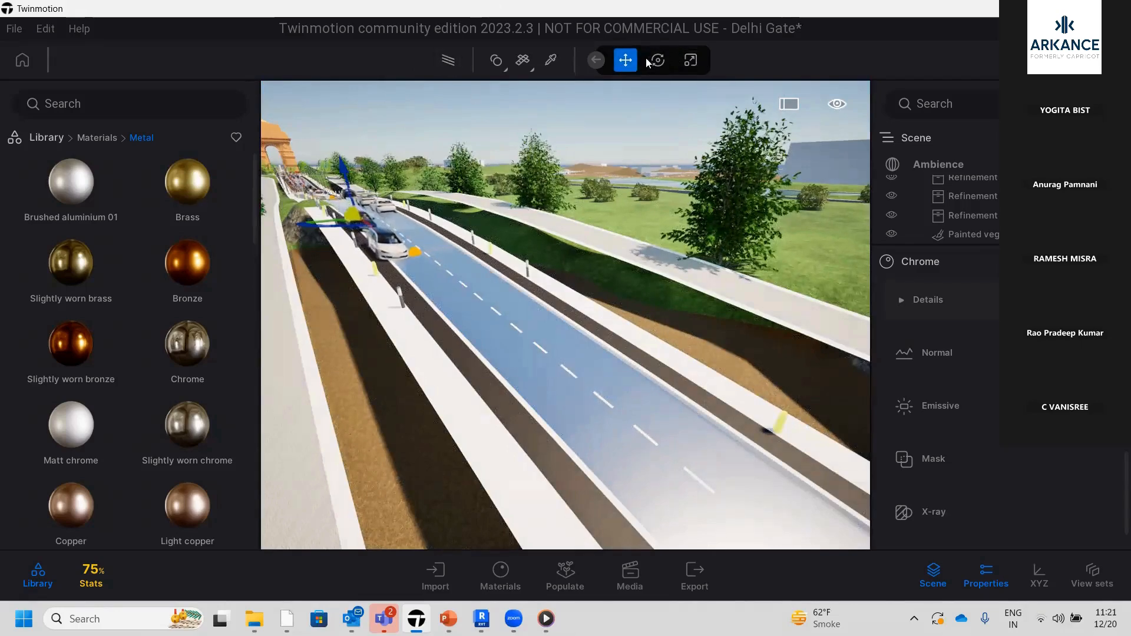
scroll(547, 400, down, 3)
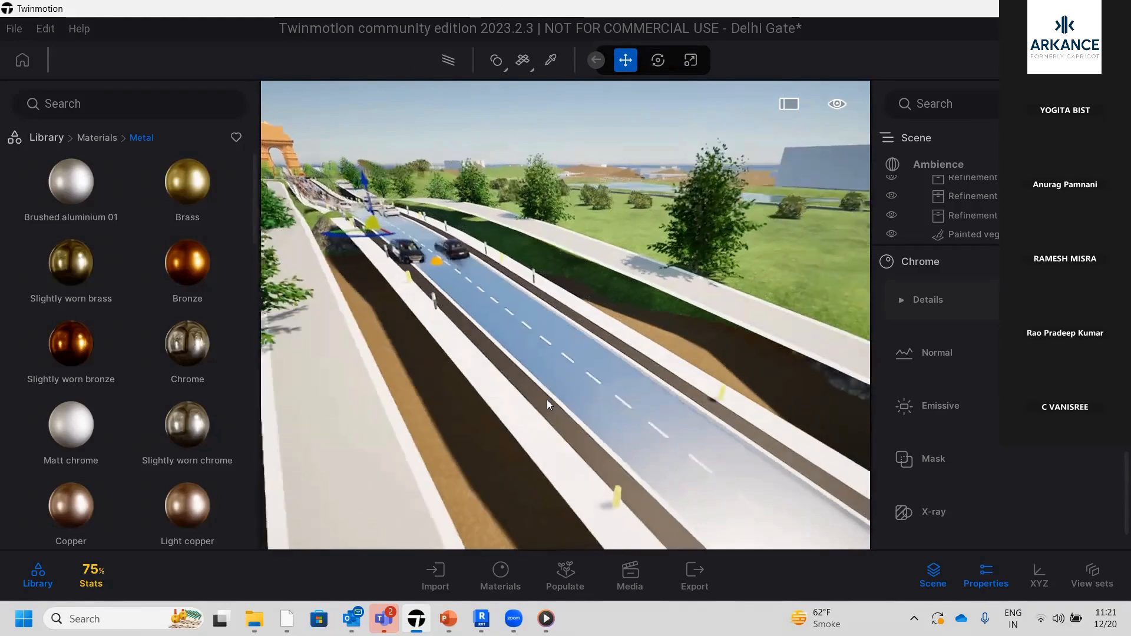
scroll(547, 399, down, 3)
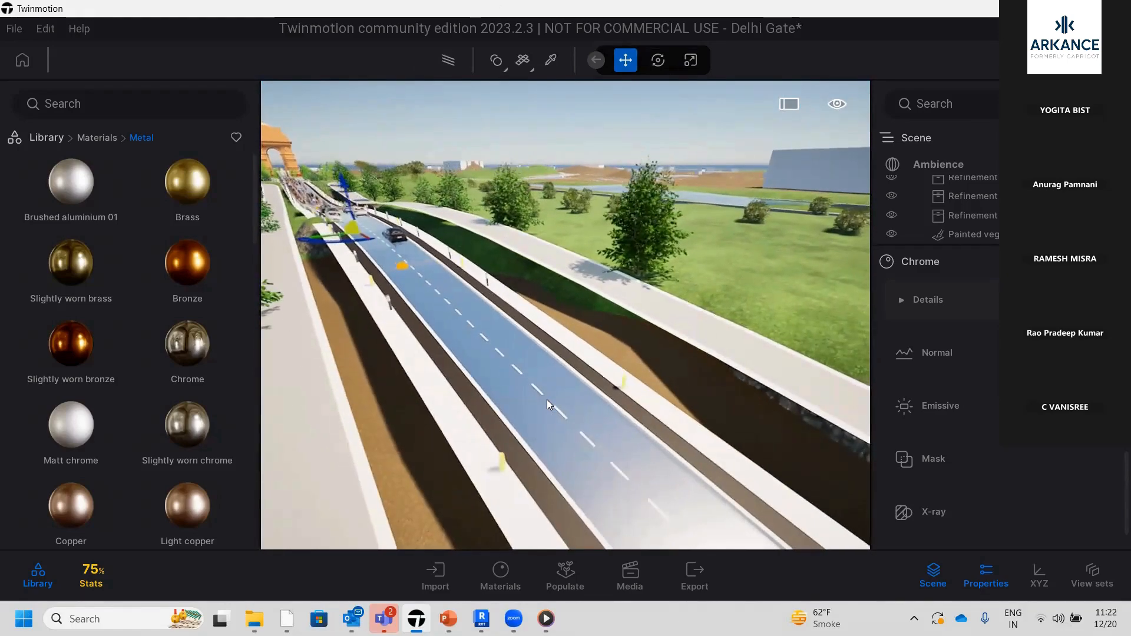
scroll(547, 399, down, 4)
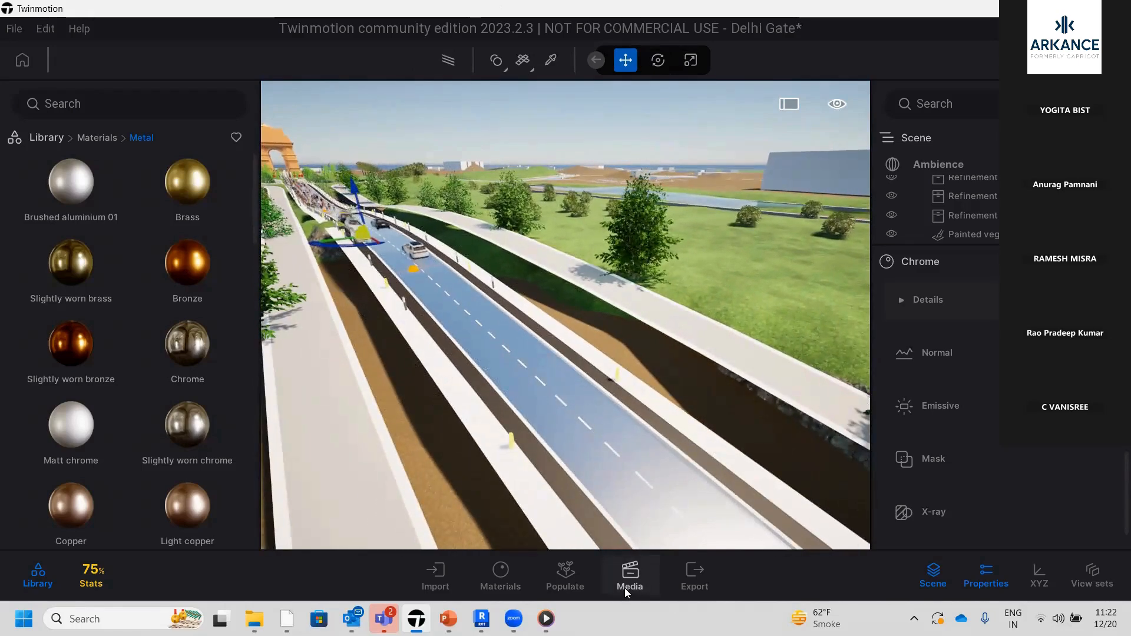
scroll(657, 178, down, 1)
Move the scene's time of day to a dark evening so the street lights glow
click(838, 106)
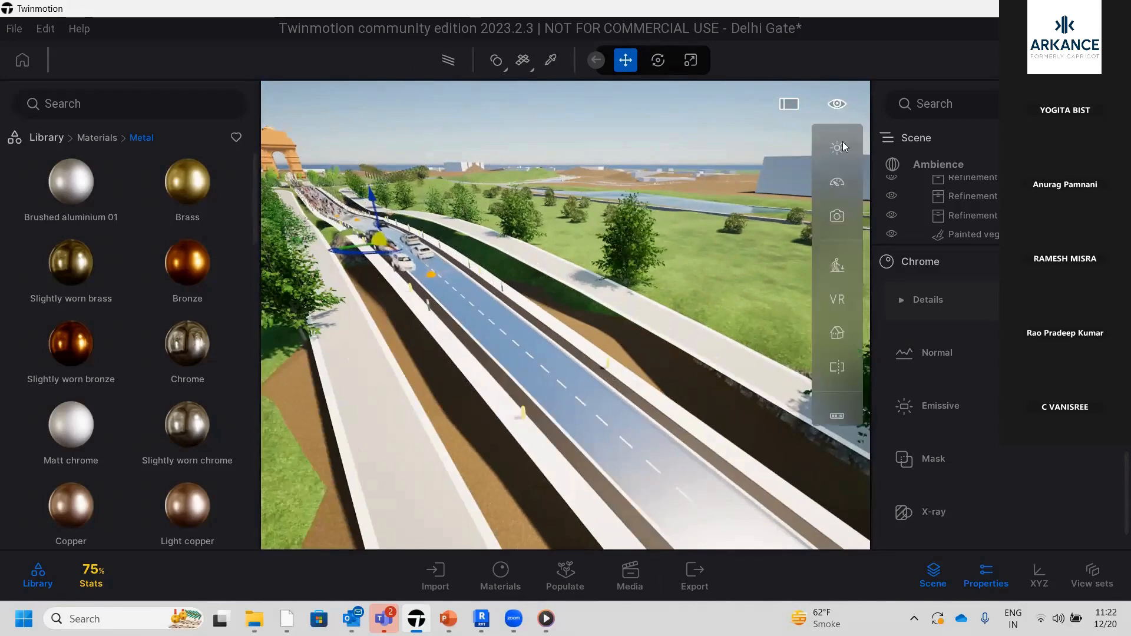
mouse_move(841, 153)
drag(774, 228, 774, 275)
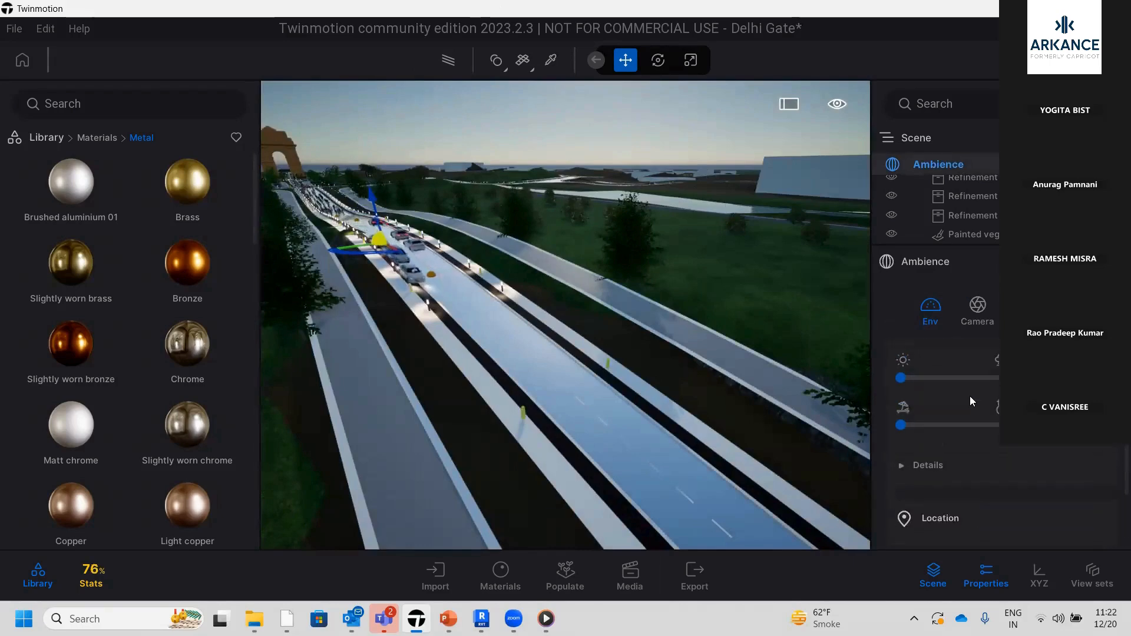
Make the ambience weather dark and cloudy, try an autumn season, and set the season slightly before autumn
drag(900, 401, 1037, 402)
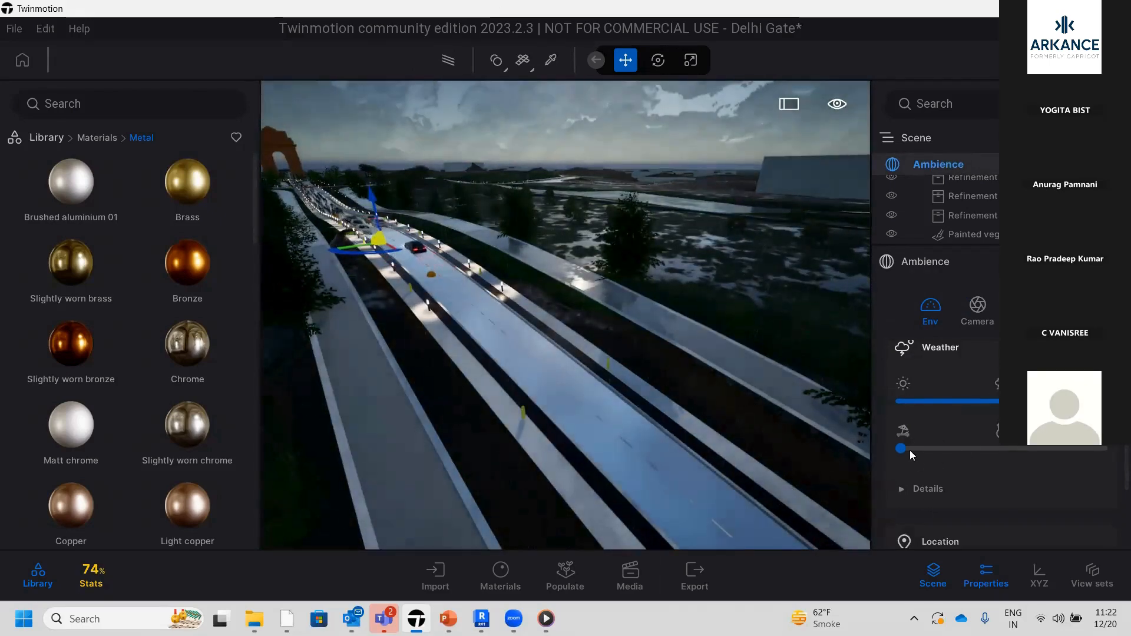
drag(910, 454, 957, 454)
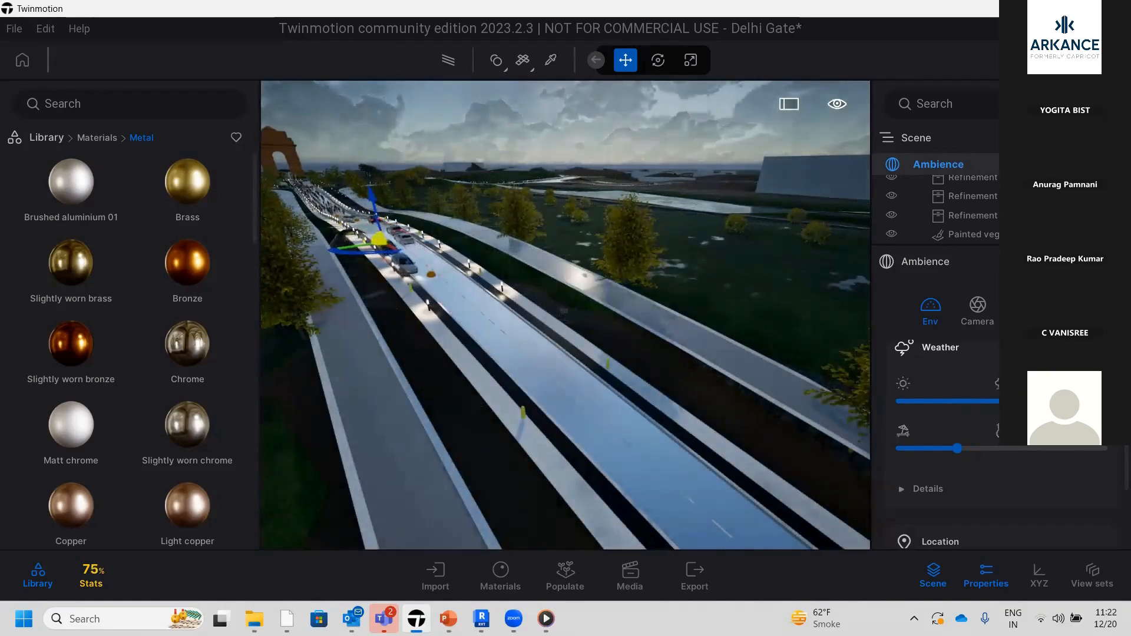
drag(957, 448, 932, 452)
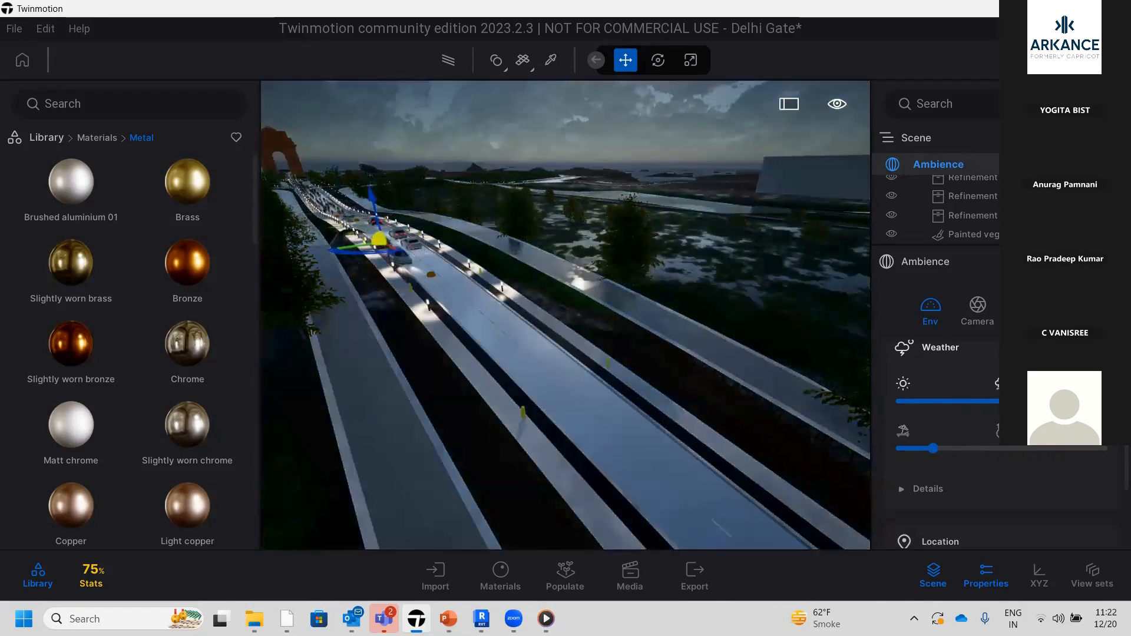
Create a first media image of the evening road from a higher, wider viewpoint
scroll(524, 315, down, 3)
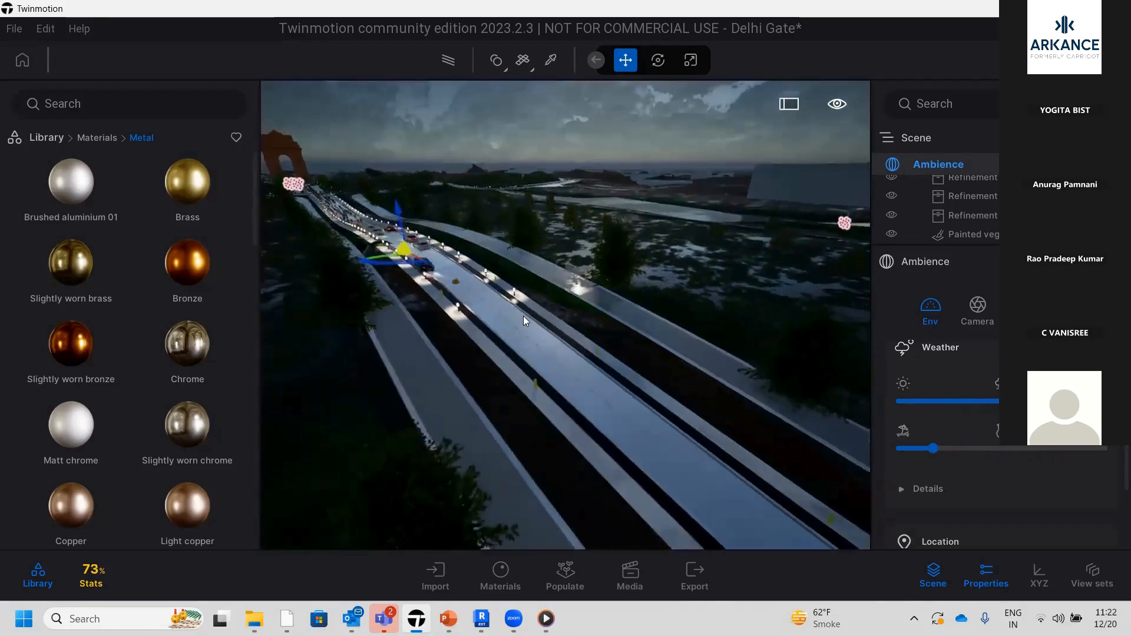
scroll(514, 328, down, 4)
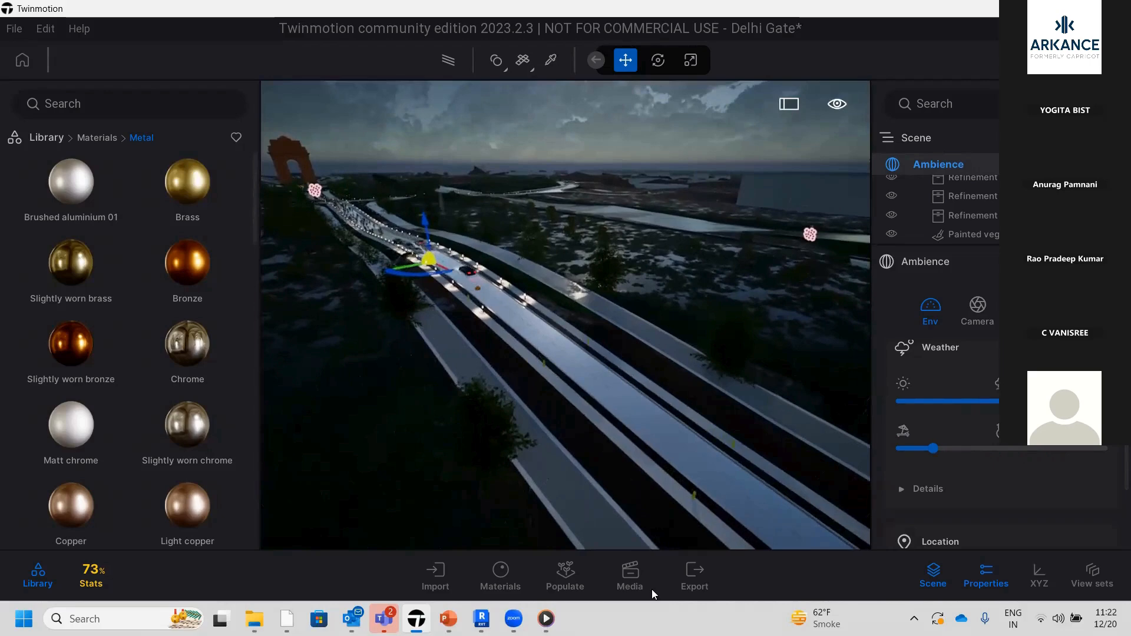
click(631, 594)
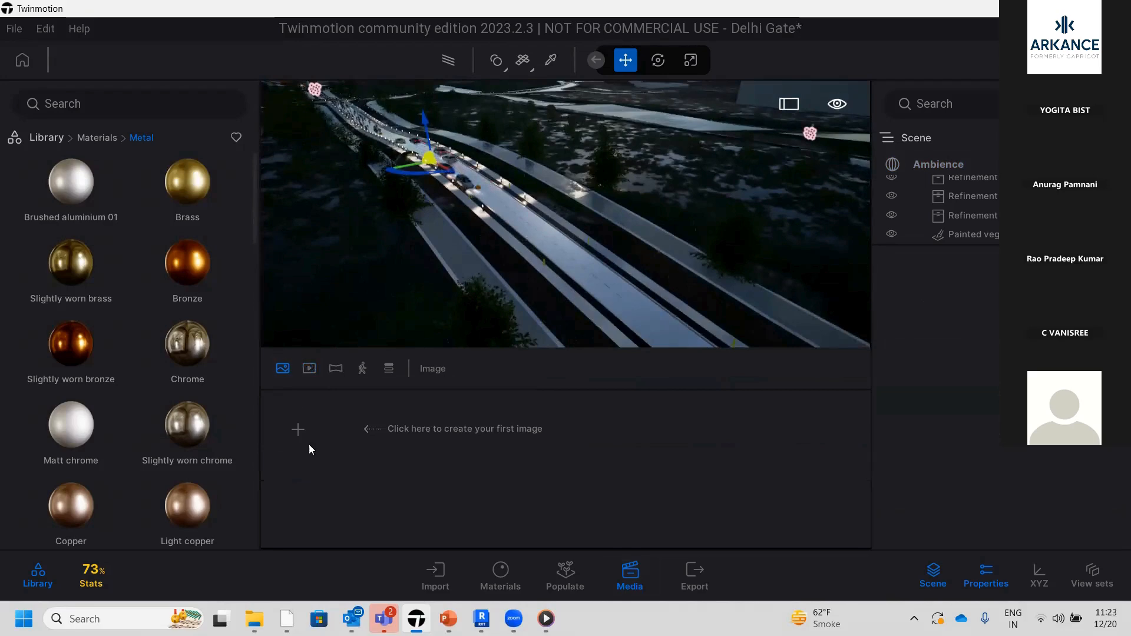
click(298, 430)
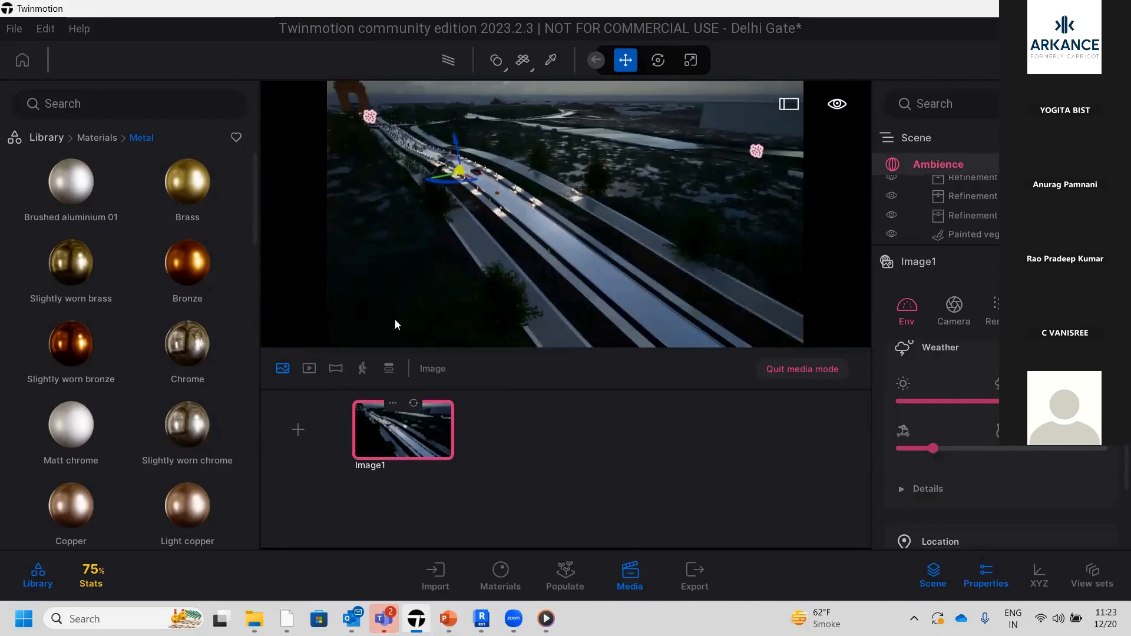
Create a second media image showing the road and gate from farther away
scroll(582, 256, down, 5)
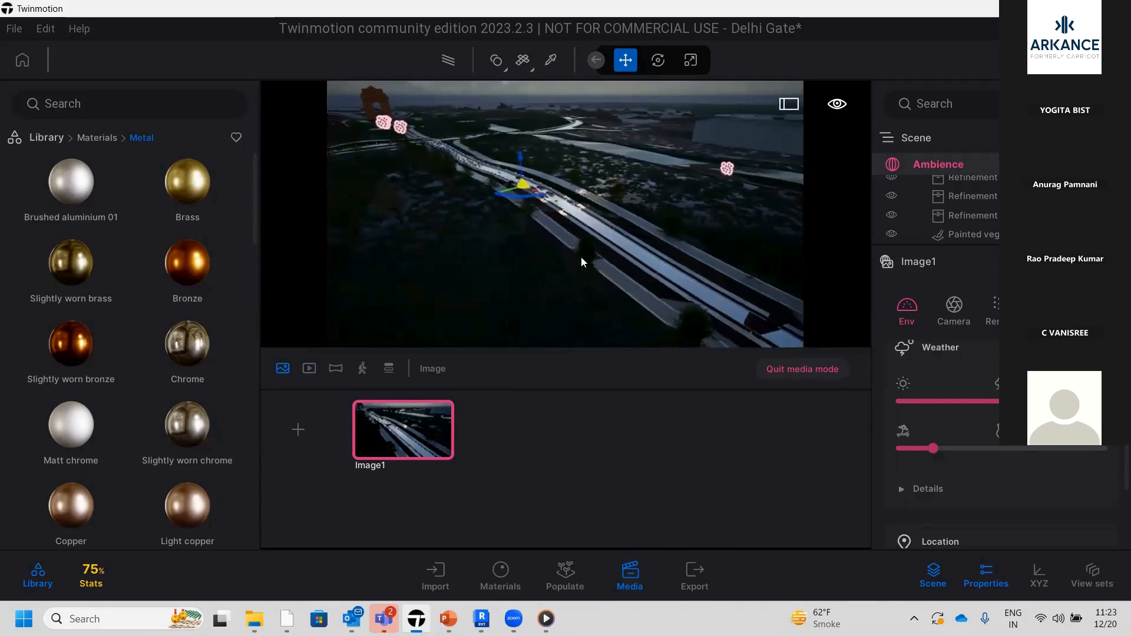
click(309, 427)
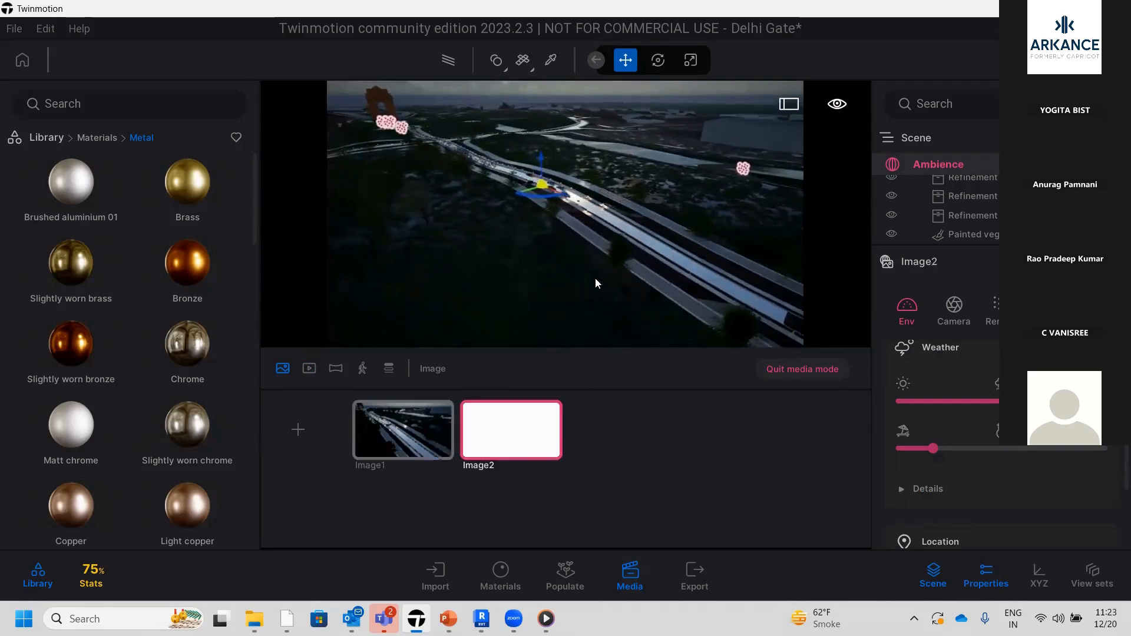
key(a)
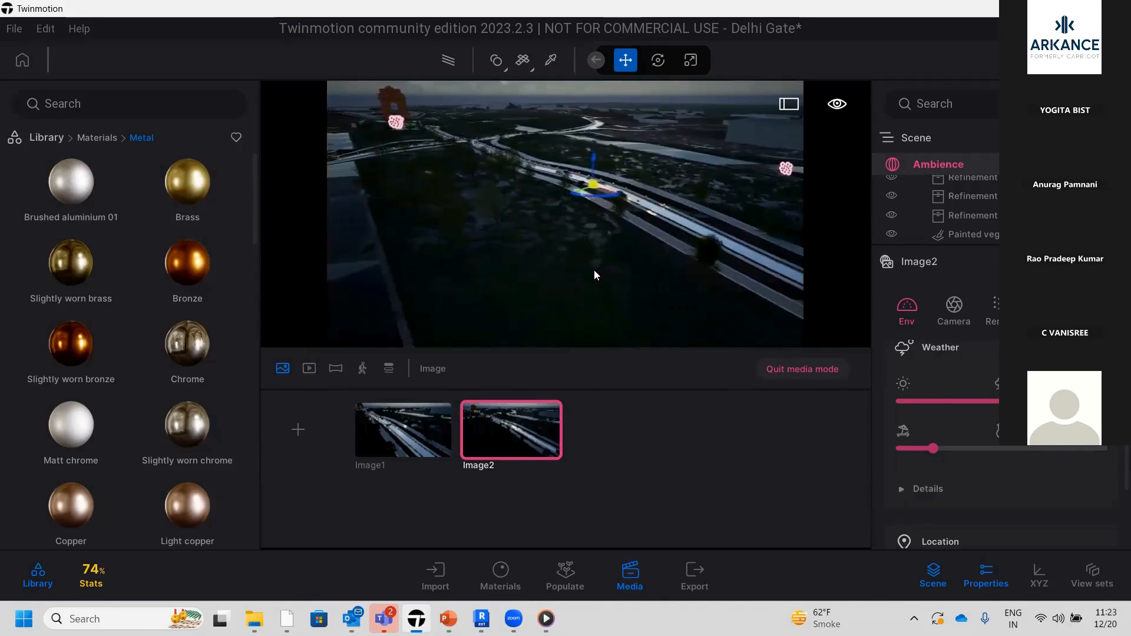
mouse_move(522, 421)
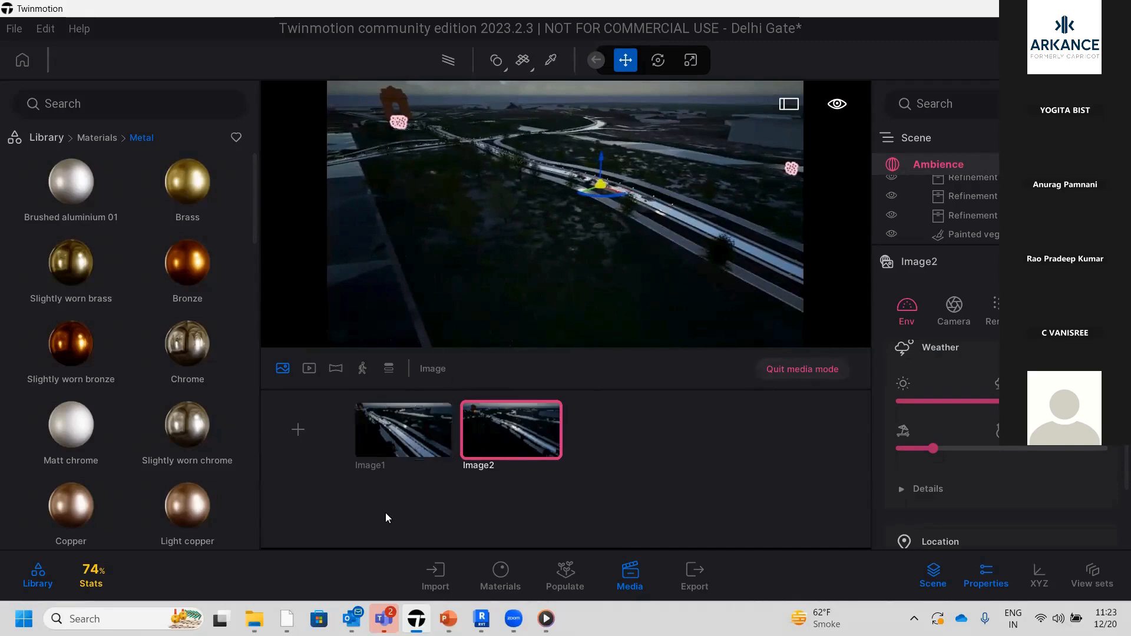
Hide the media area and the library to enlarge the viewport, with the road and gate in view
click(647, 588)
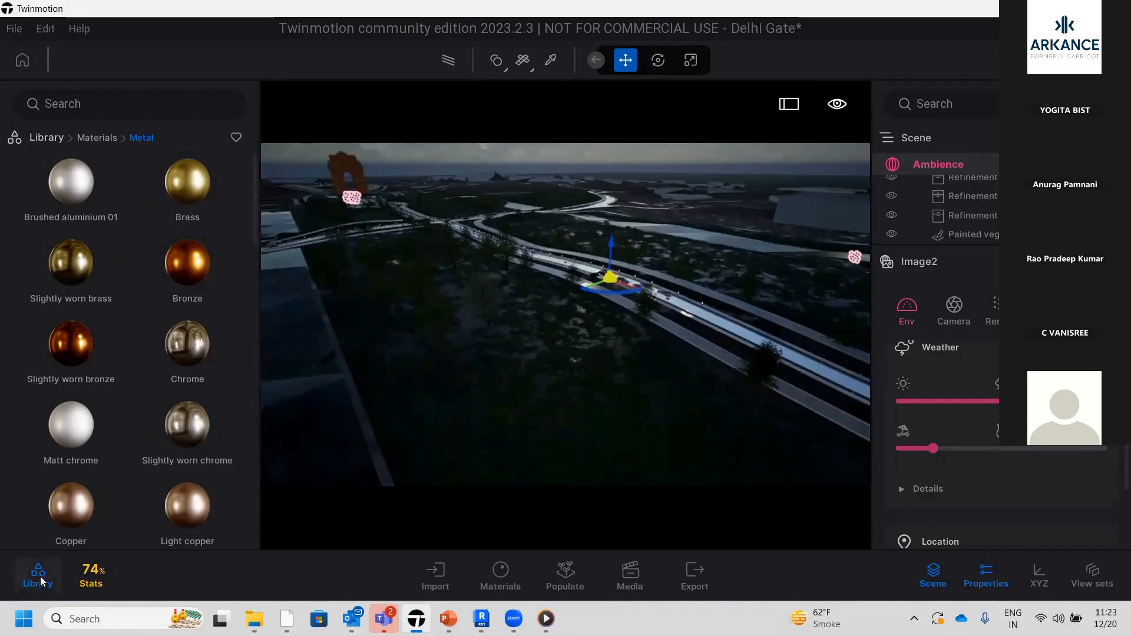
click(37, 575)
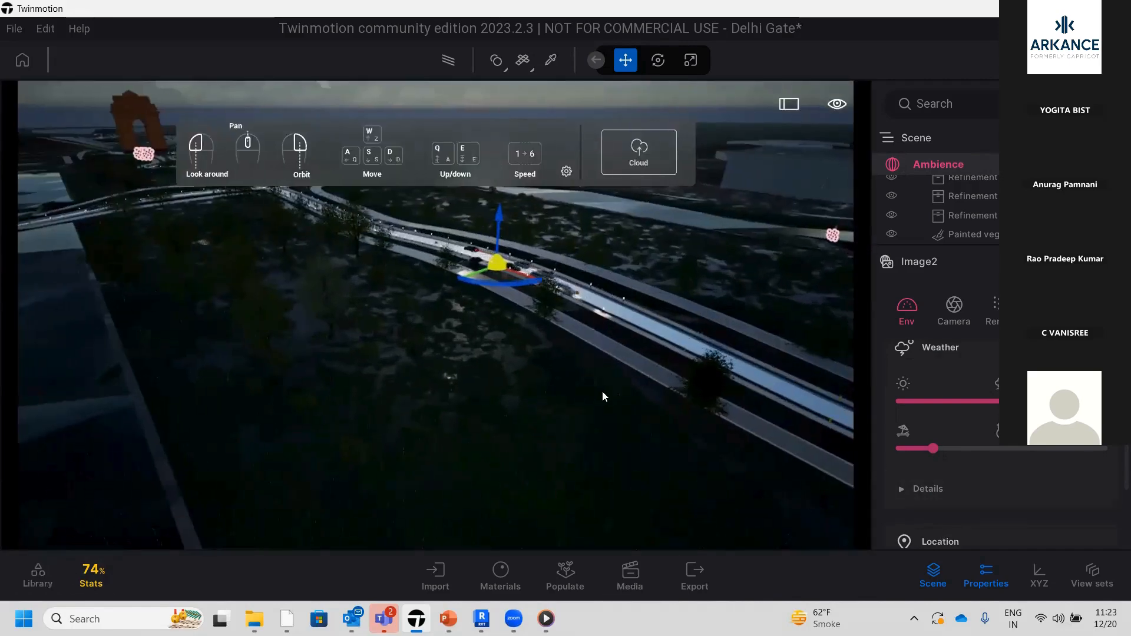
scroll(551, 377, down, 1)
scroll(543, 374, down, 1)
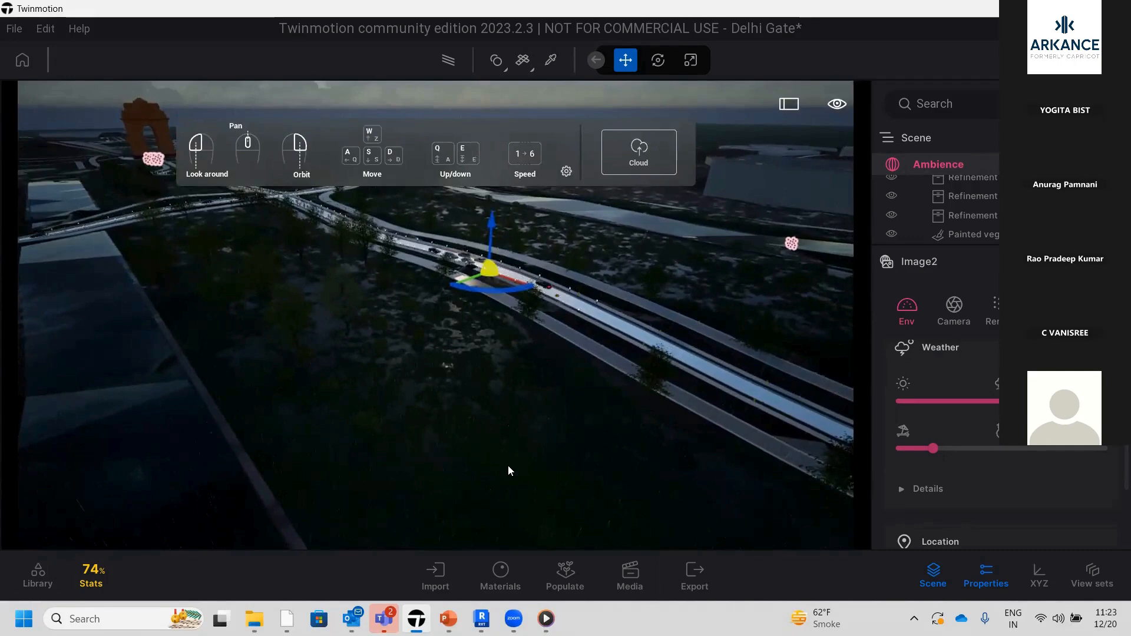
Open the export settings and view the videos available for export
click(706, 587)
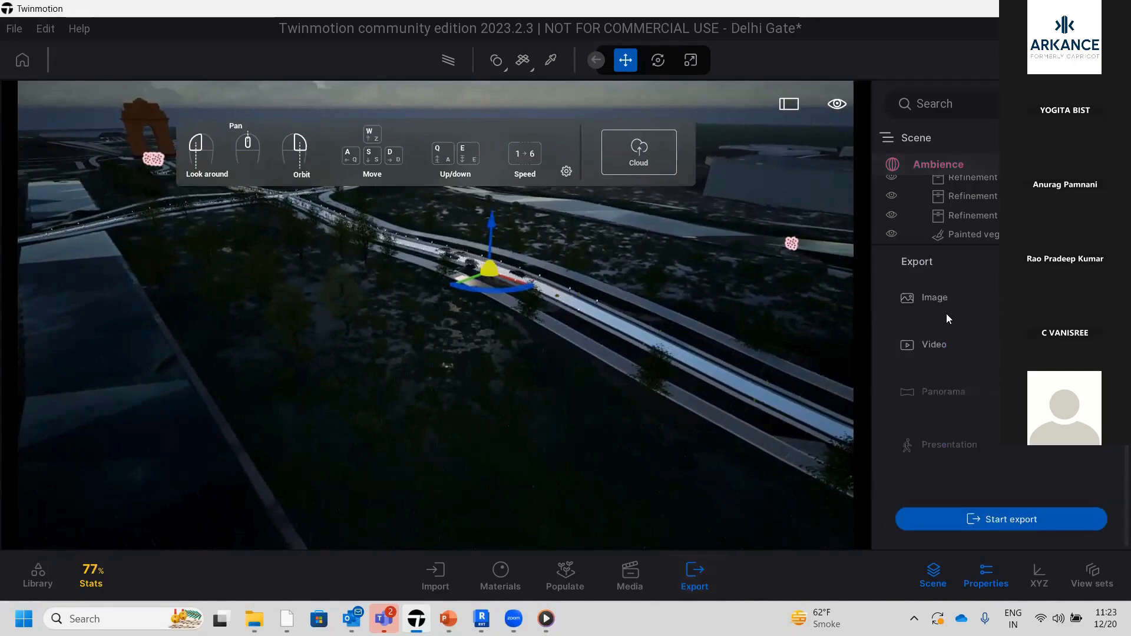
click(930, 348)
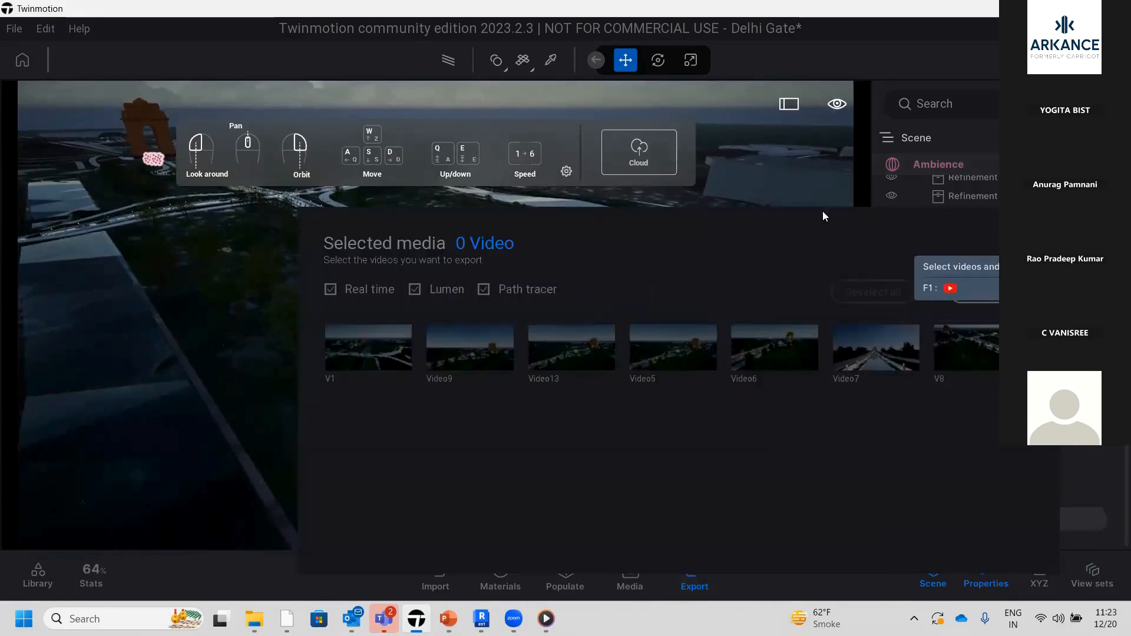
click(808, 185)
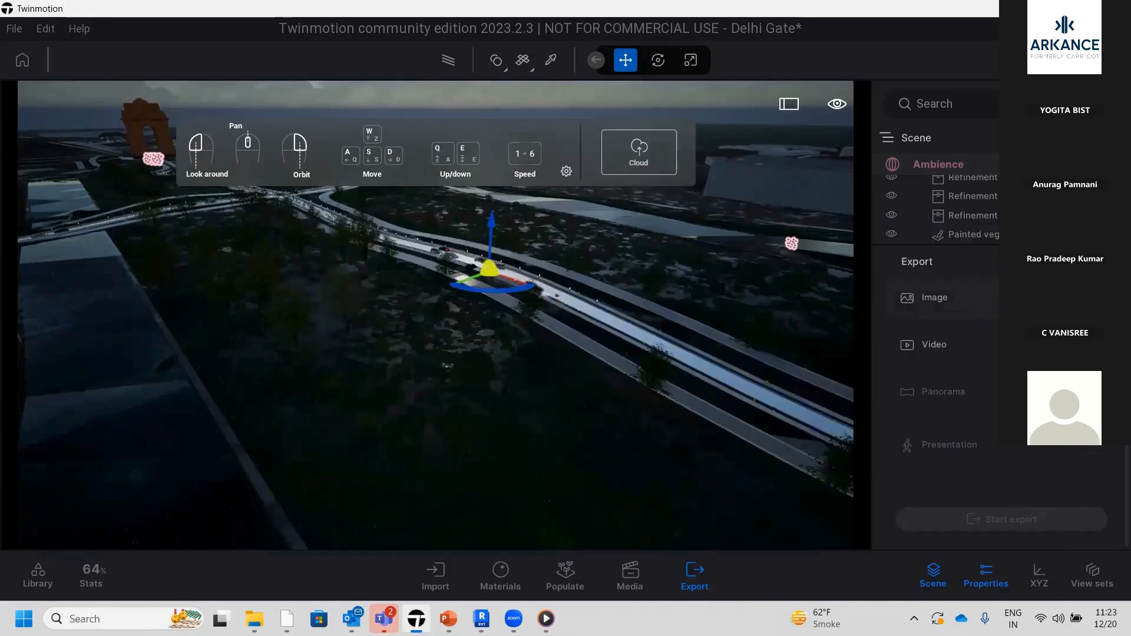
Select Image1 for image export and review its format options
click(964, 299)
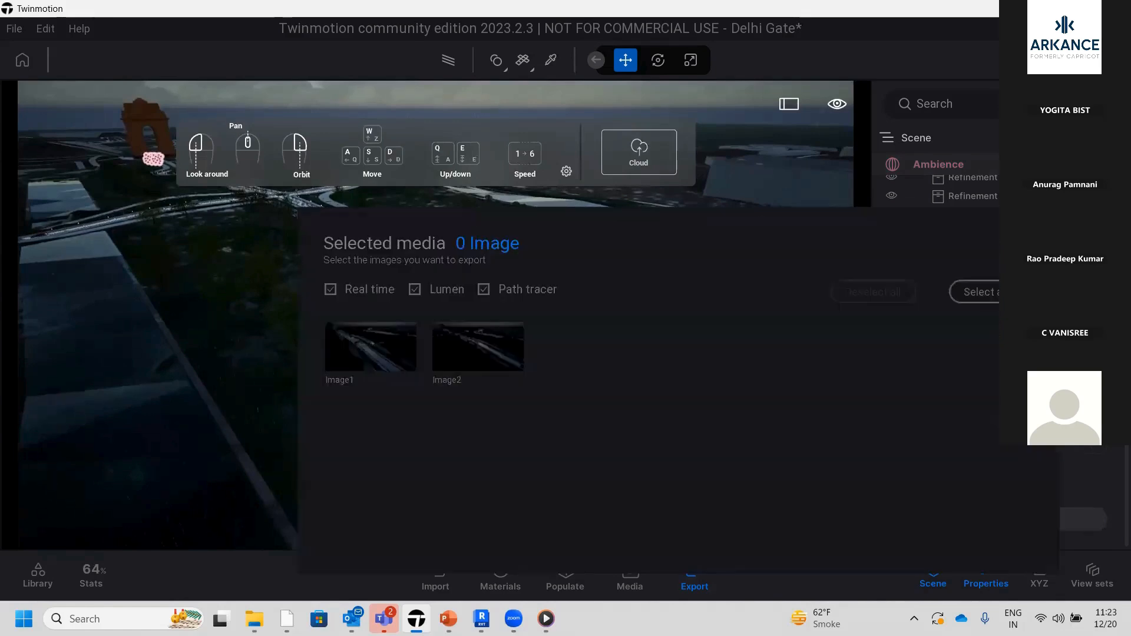
click(353, 348)
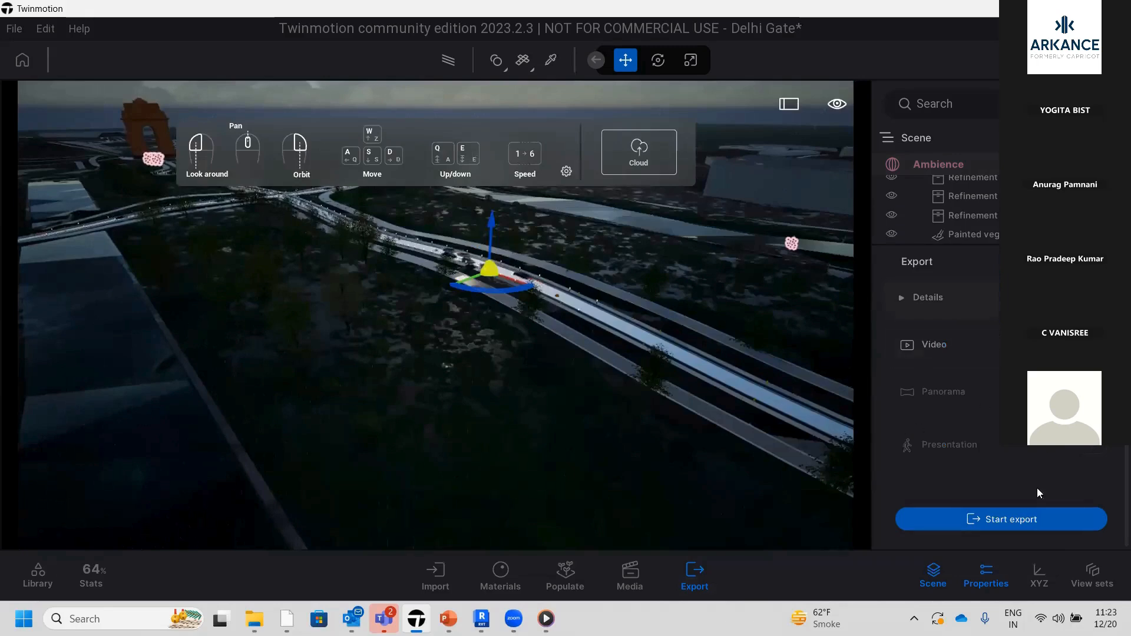
scroll(966, 383, up, 4)
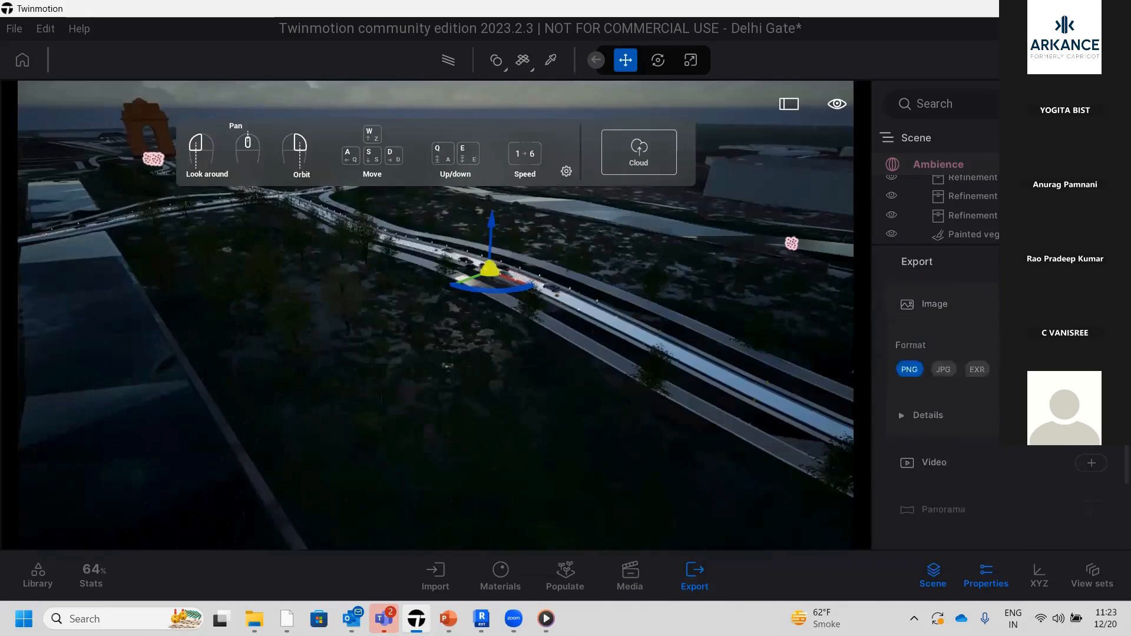
scroll(934, 429, down, 3)
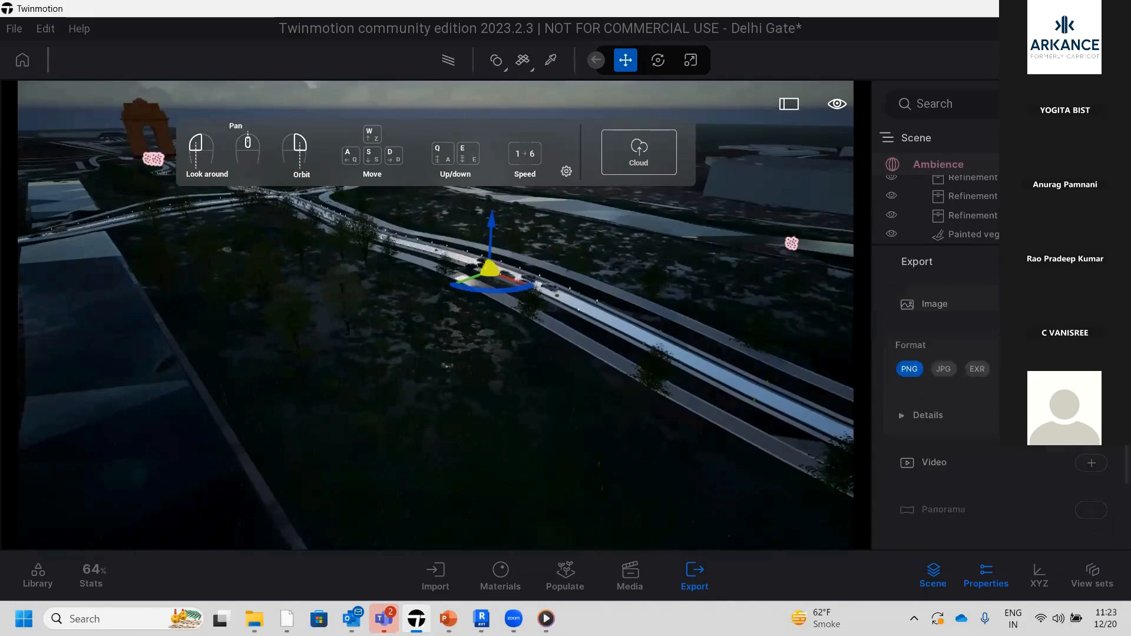
Start exporting the selected Image1 and save it to the Rites 20-Dec Training folder
scroll(1032, 448, down, 2)
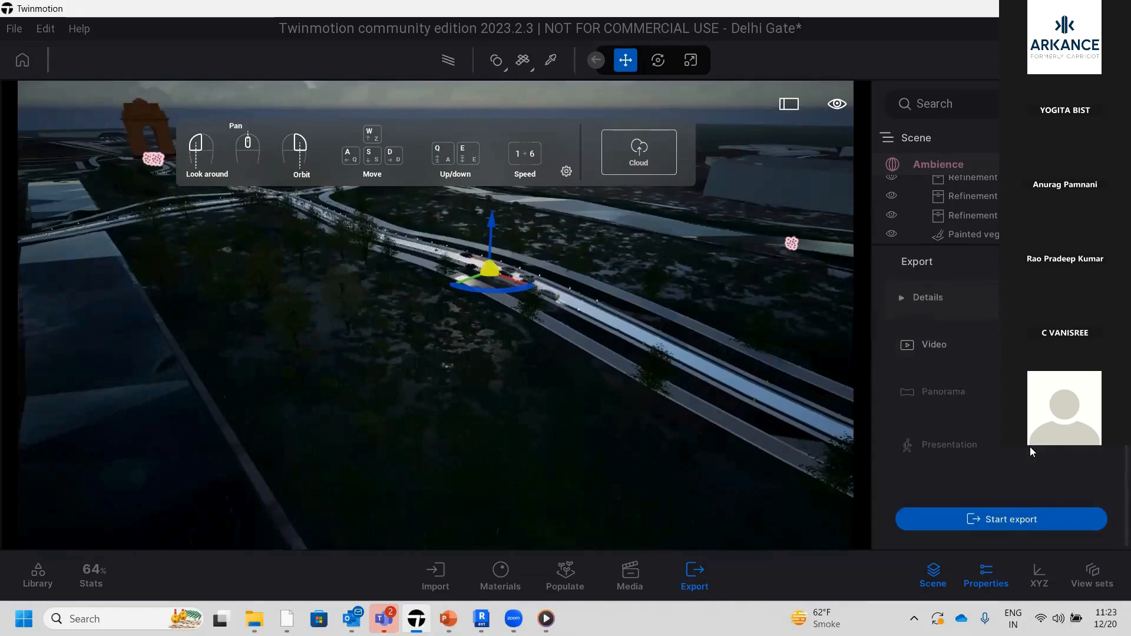
click(1022, 522)
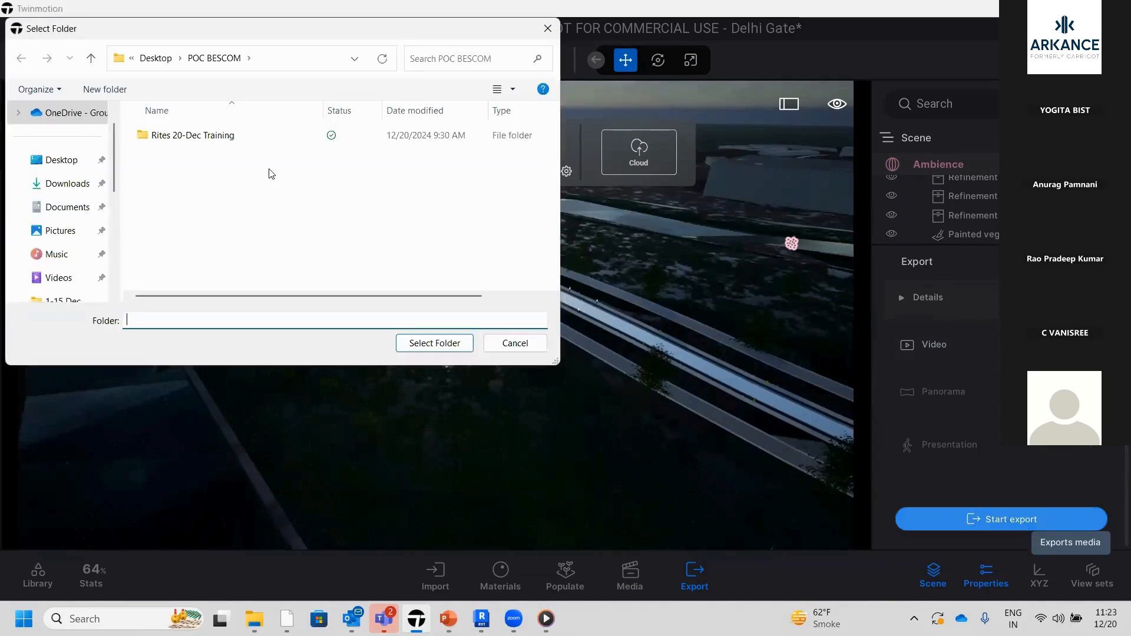
click(214, 140)
click(446, 346)
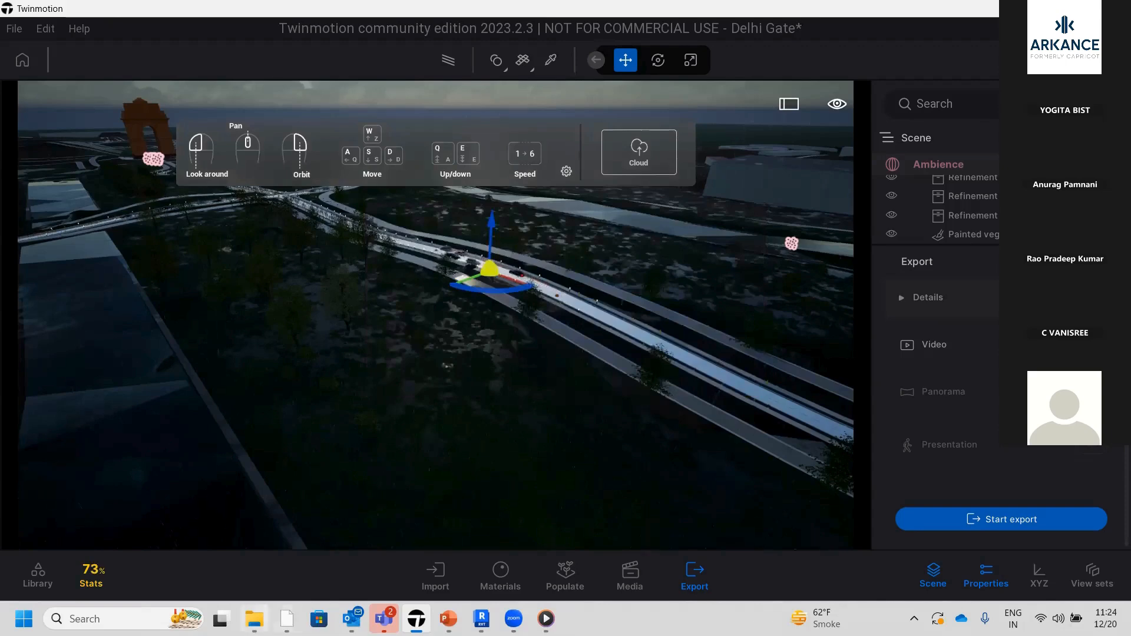
Switch to File Explorer, view the exported Image1 PNG full size, and close the image viewer
mouse_move(254, 618)
click(257, 548)
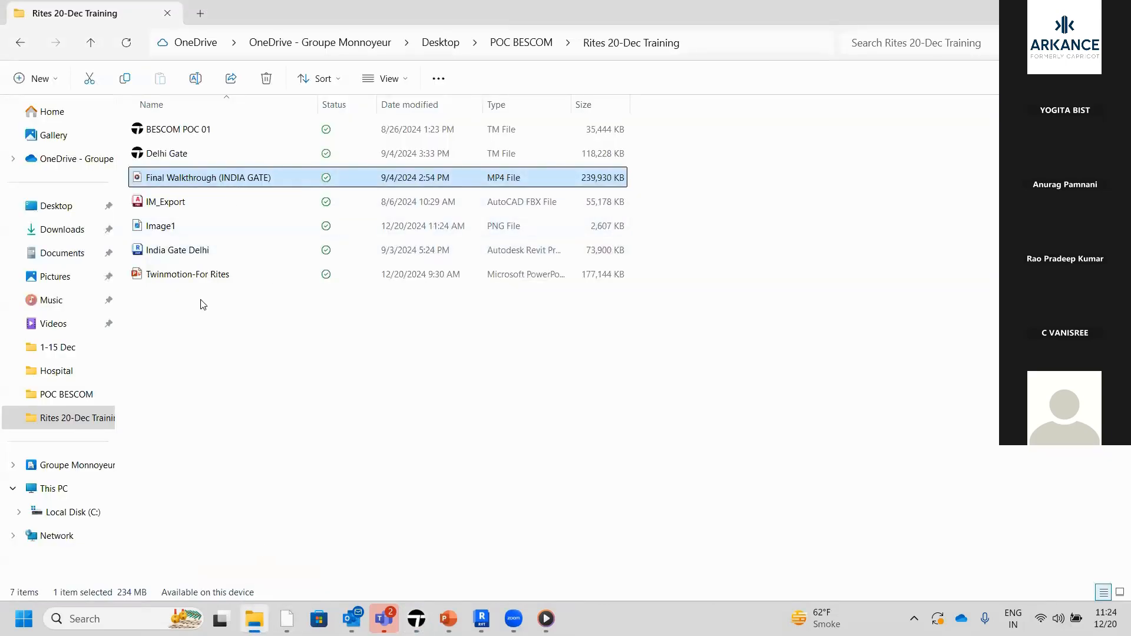
click(192, 227)
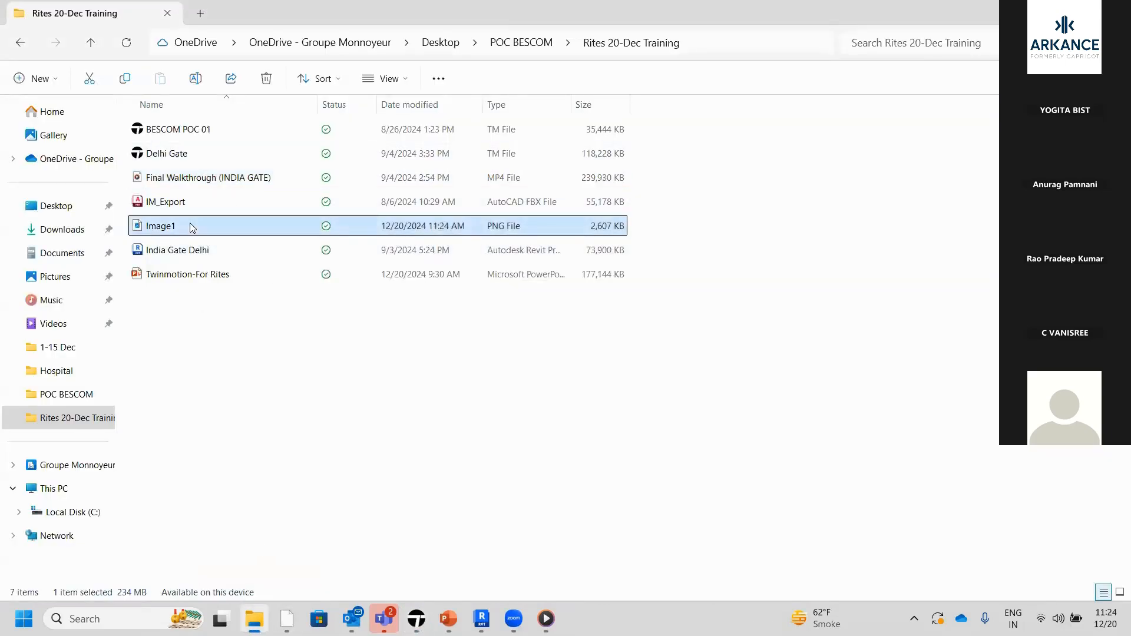
double_click(190, 224)
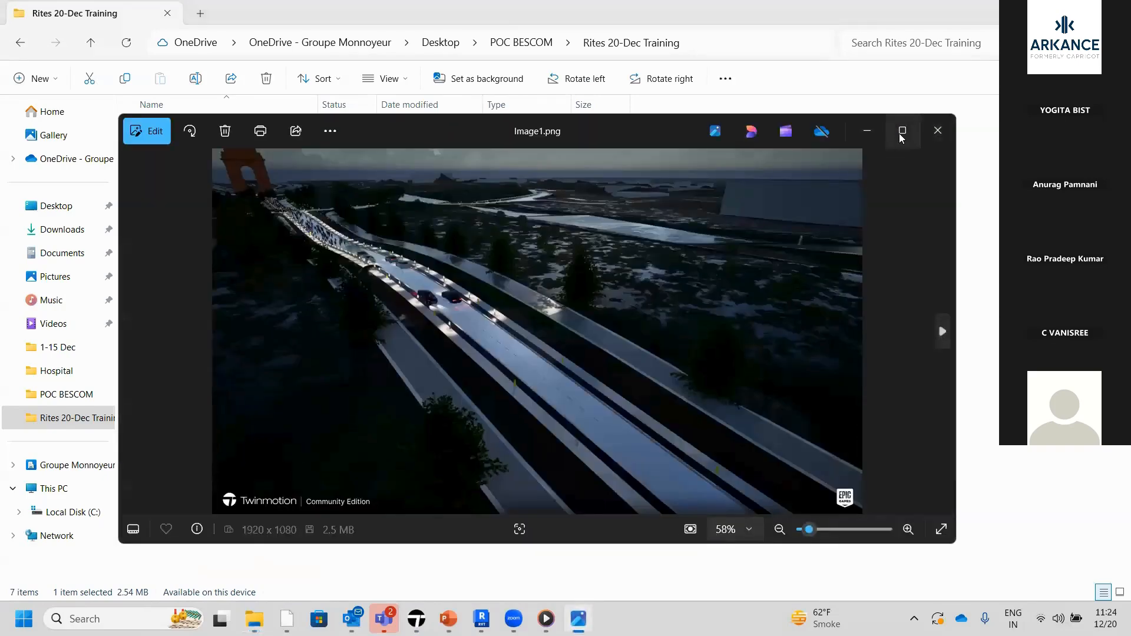
click(902, 132)
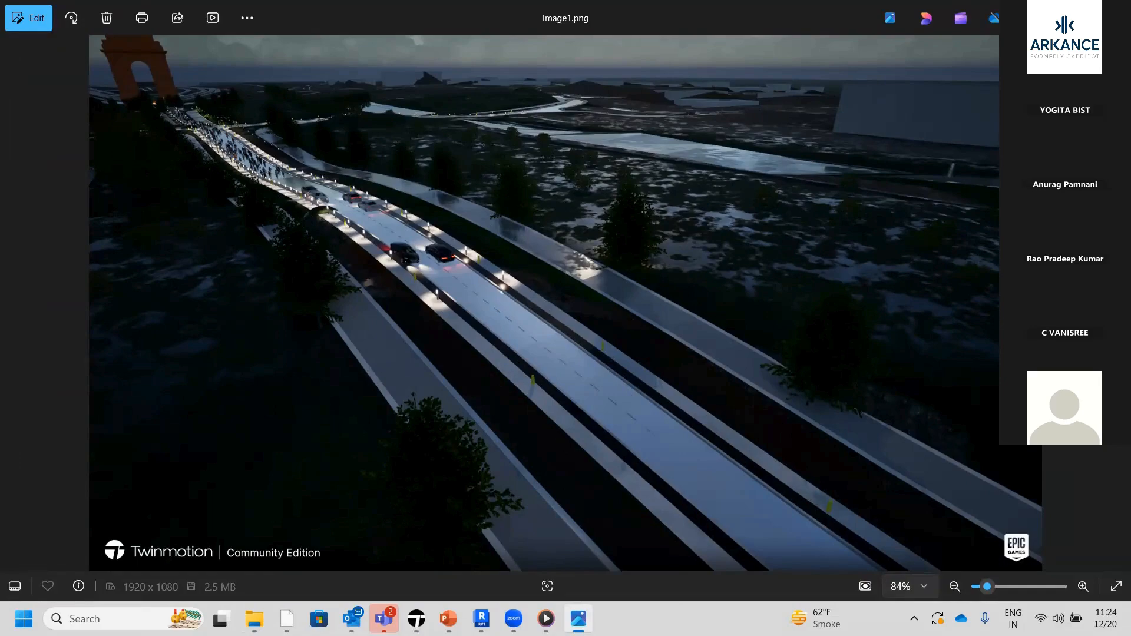
key(alt+F4)
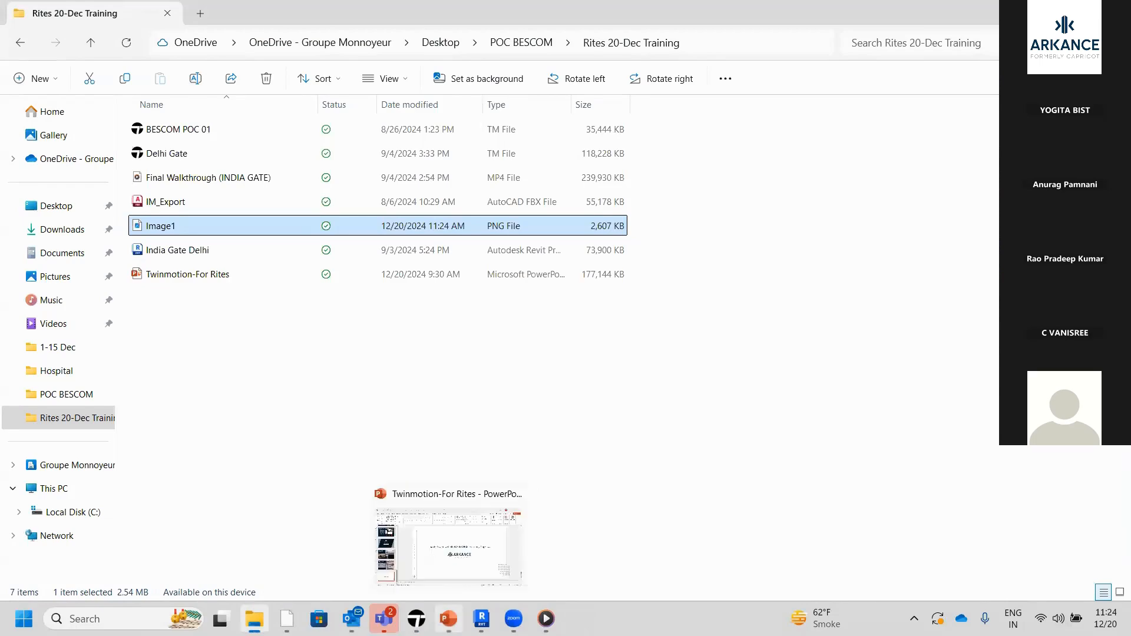
Switch back to Twinmotion and create a new video in the media area
mouse_move(418, 613)
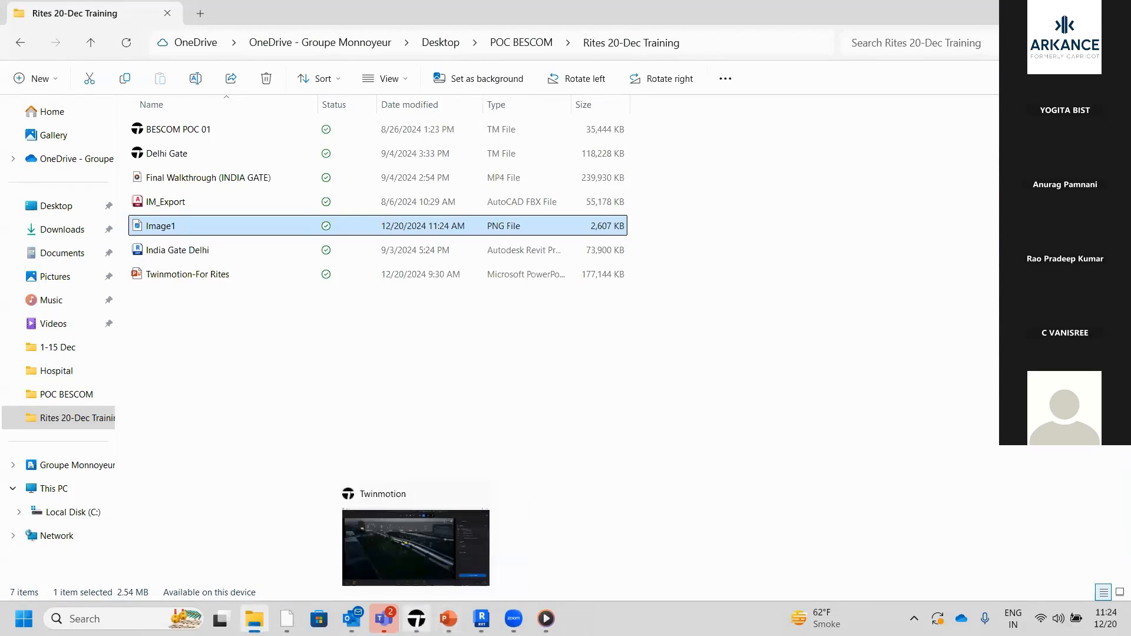
click(427, 583)
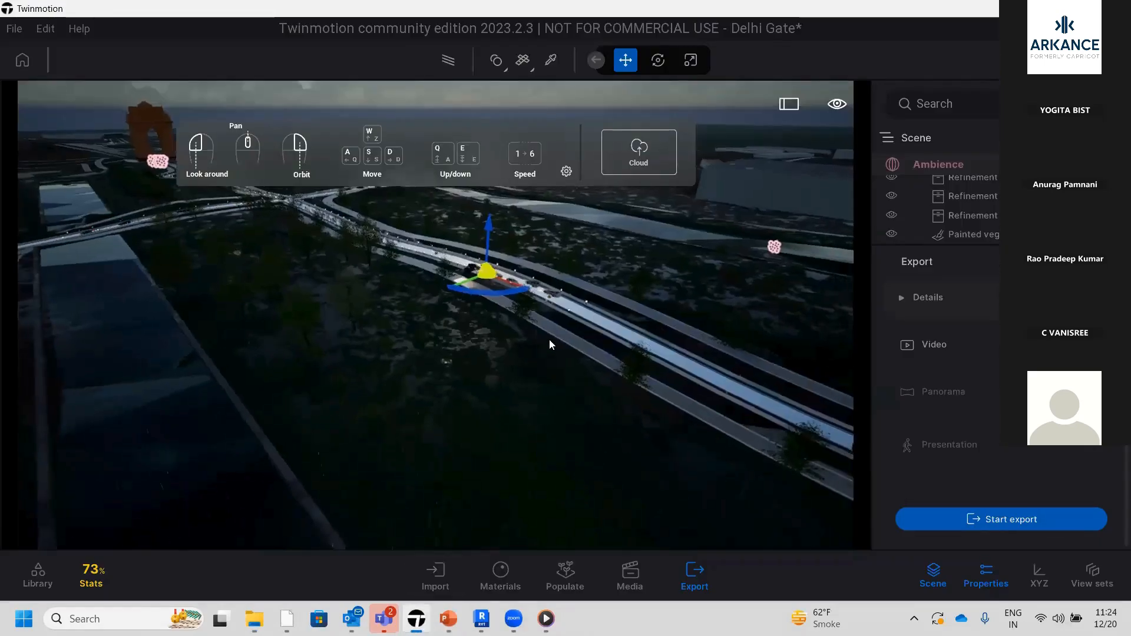
scroll(549, 340, down, 3)
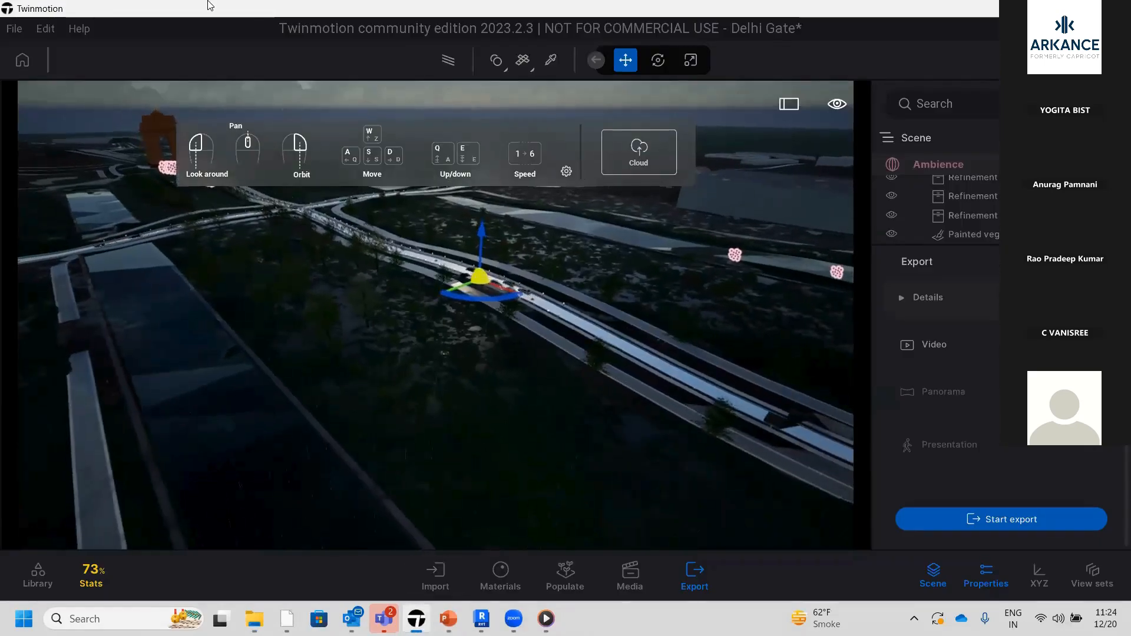
click(613, 587)
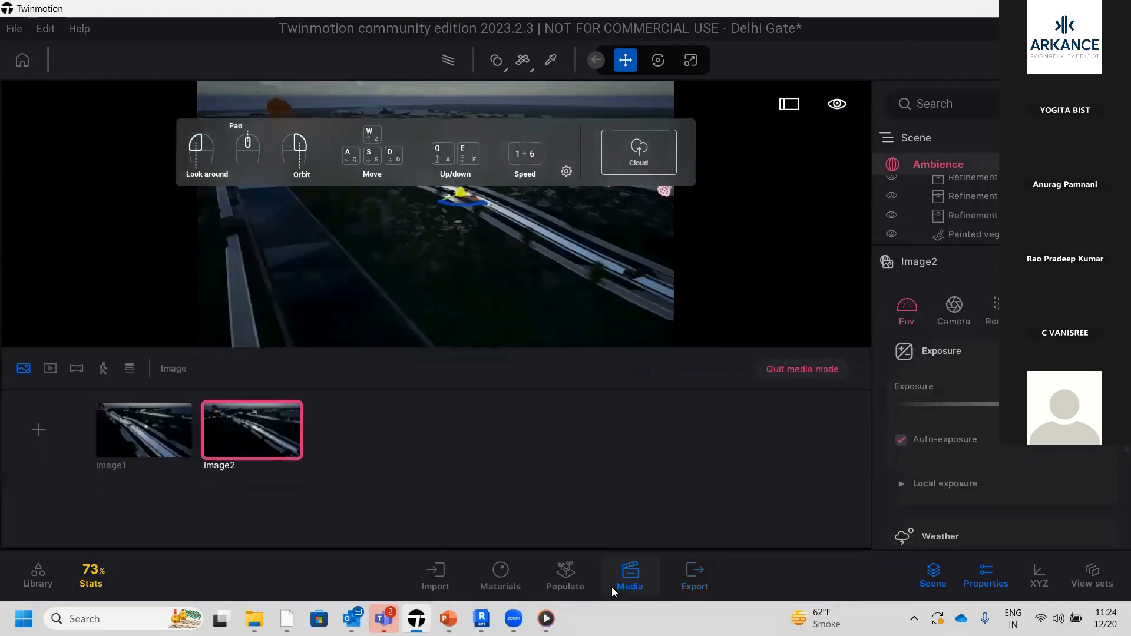
click(49, 370)
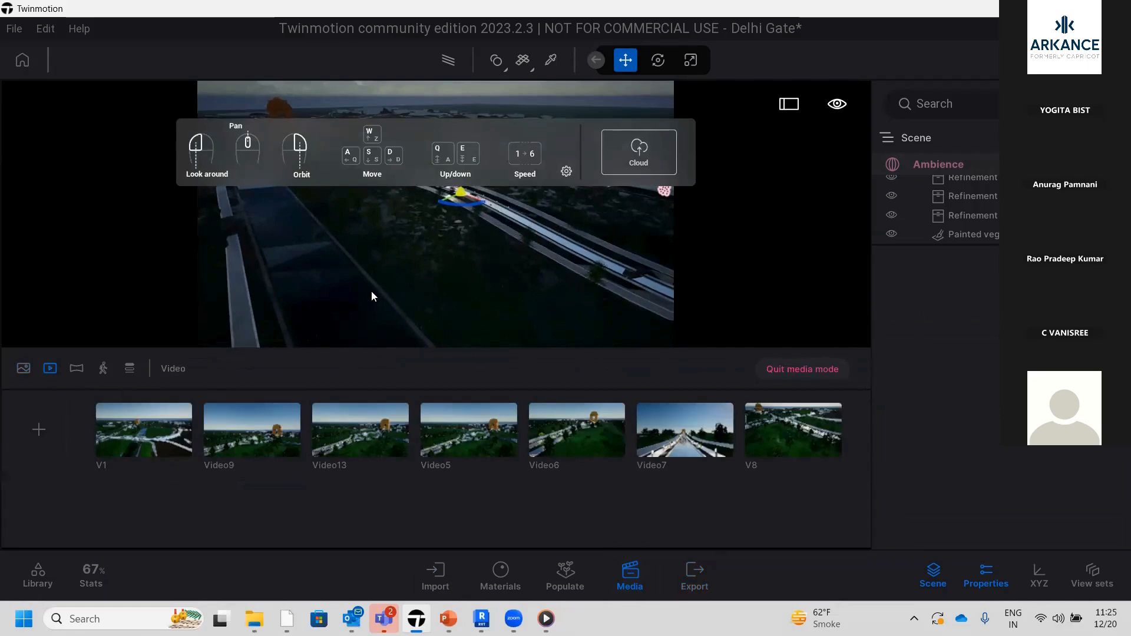
scroll(372, 293, down, 3)
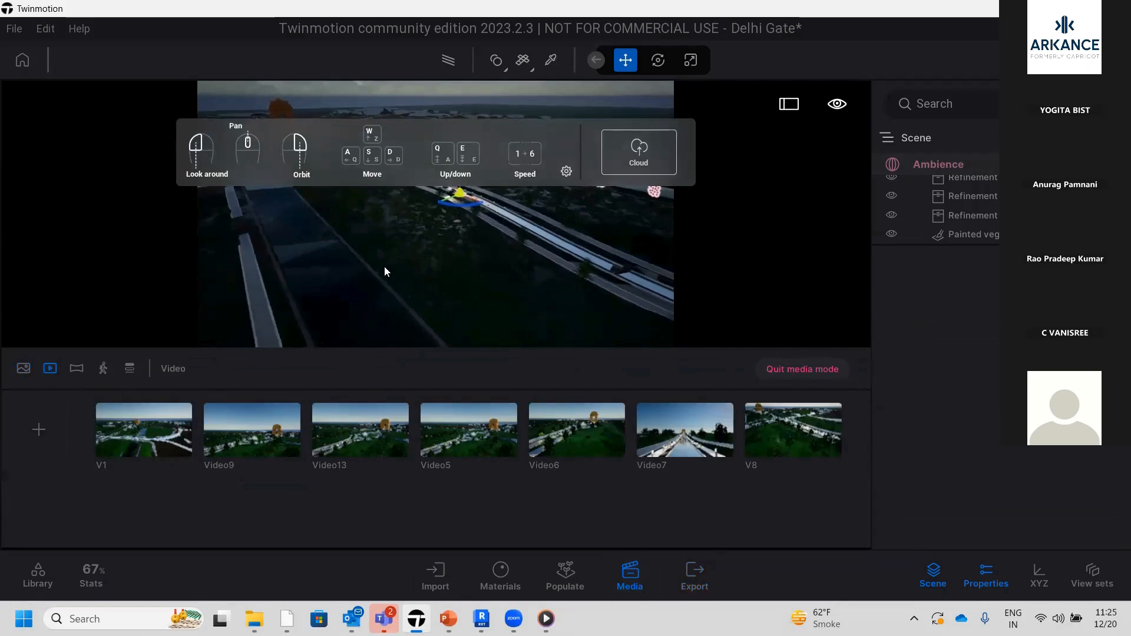
click(46, 432)
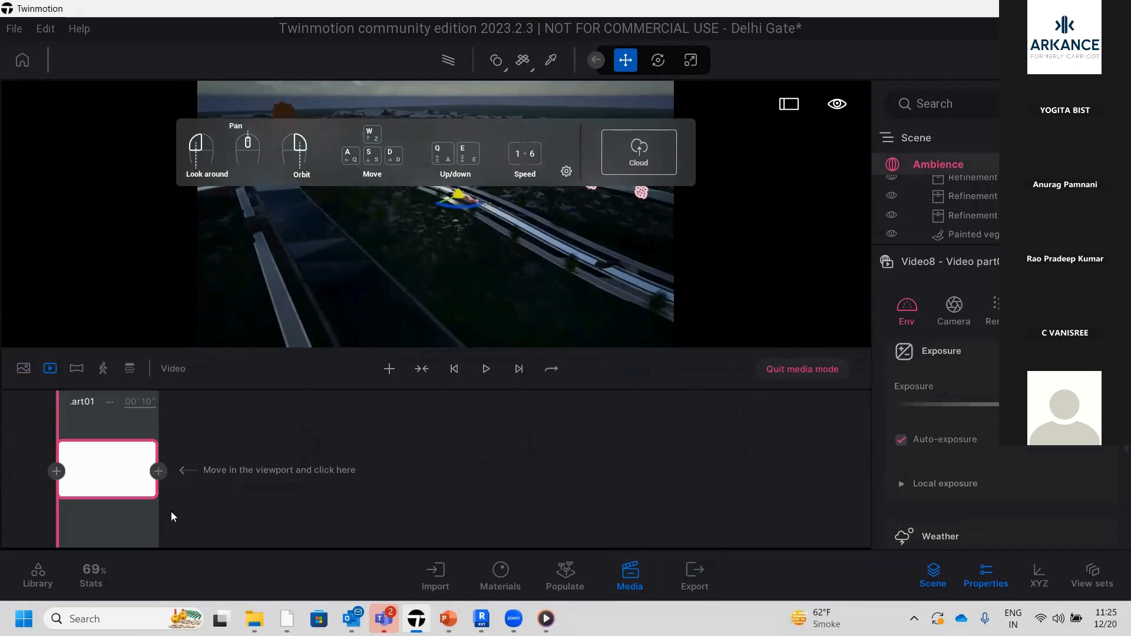
Move the camera back and sideways to the left, and add a second keyframe to Video part01
scroll(435, 268, down, 2)
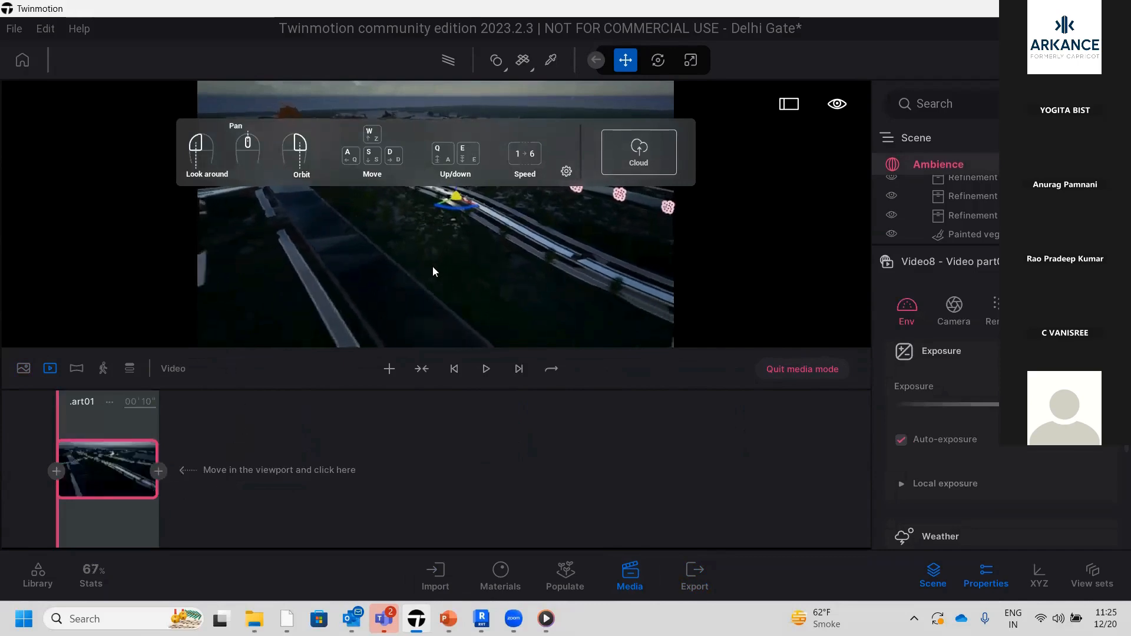
key(s)
key(a)
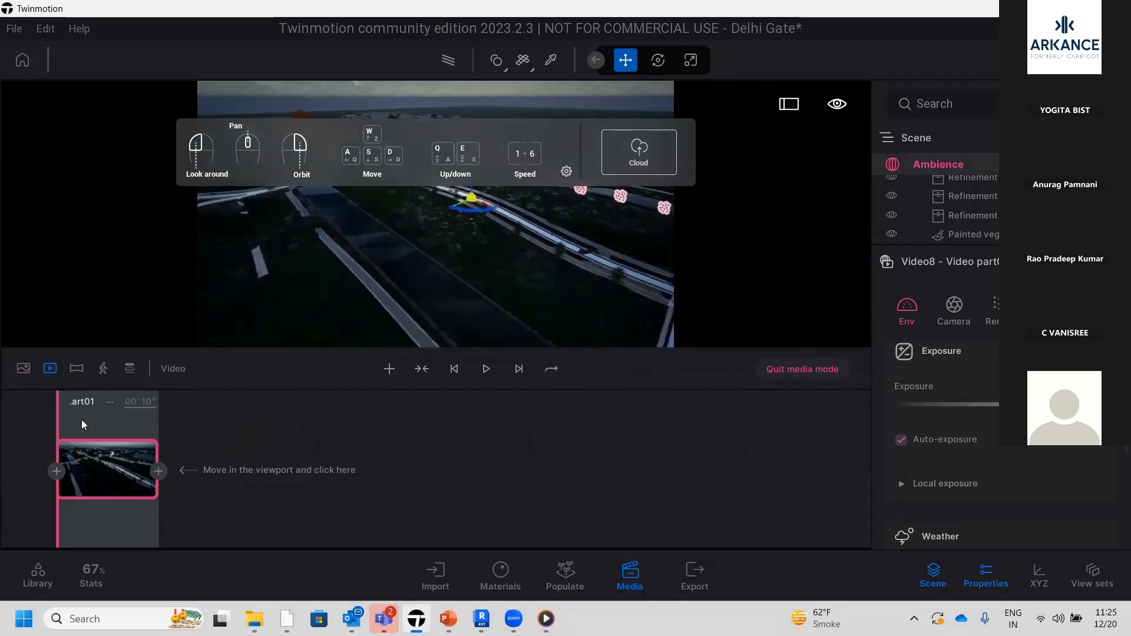
key(a)
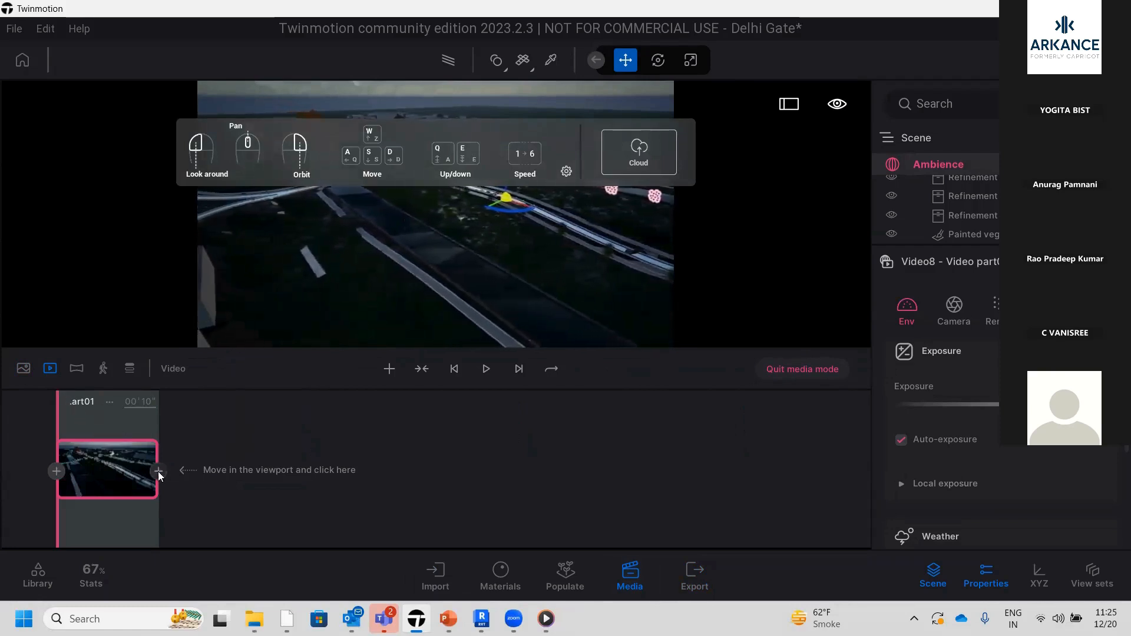
click(159, 472)
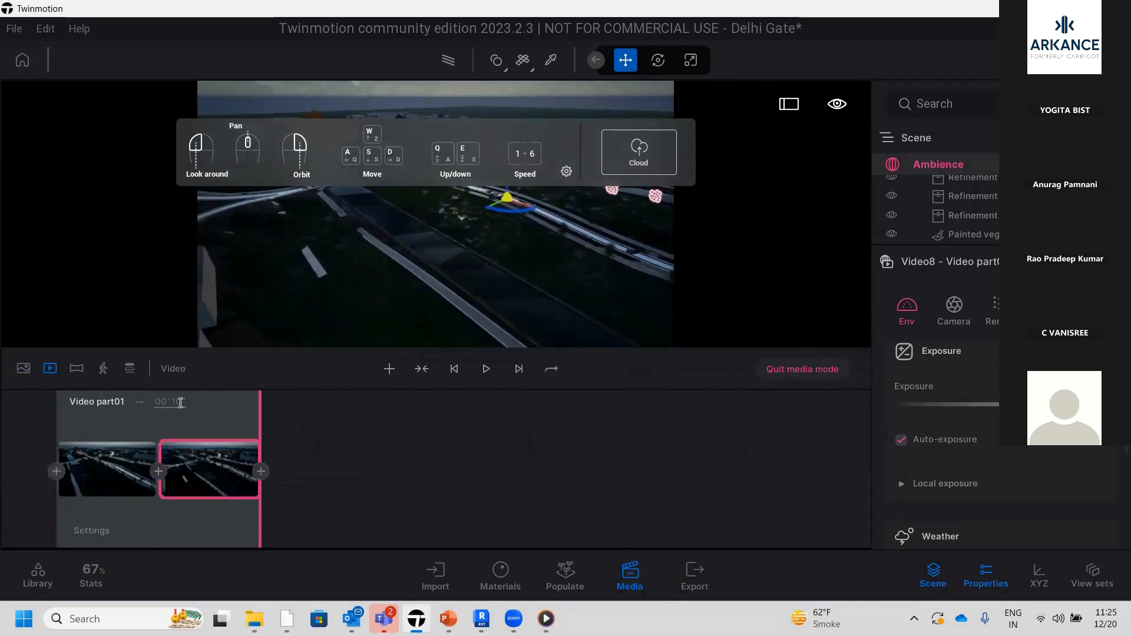
Add two more keyframes to Video part01, each with the camera moved further left, and play the video
key(a)
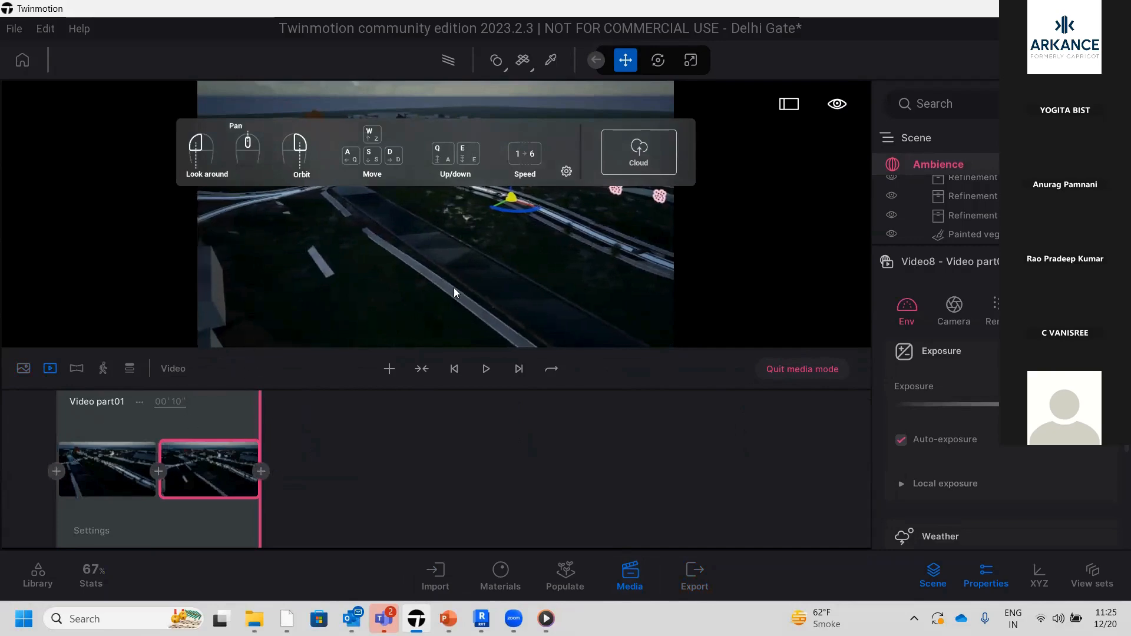
key(a)
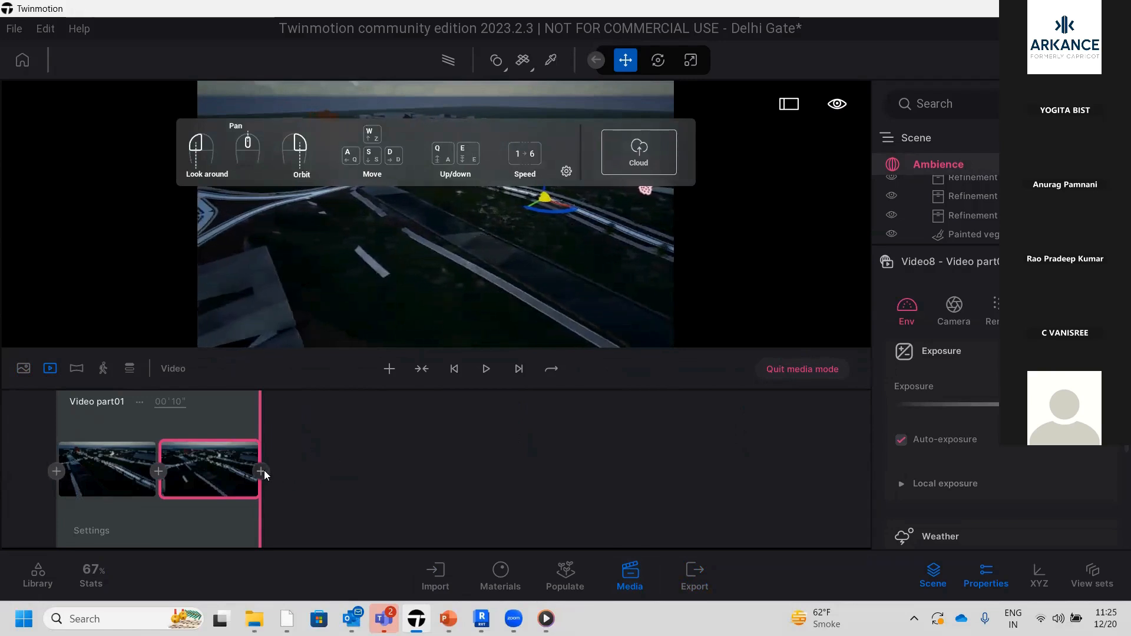
click(264, 470)
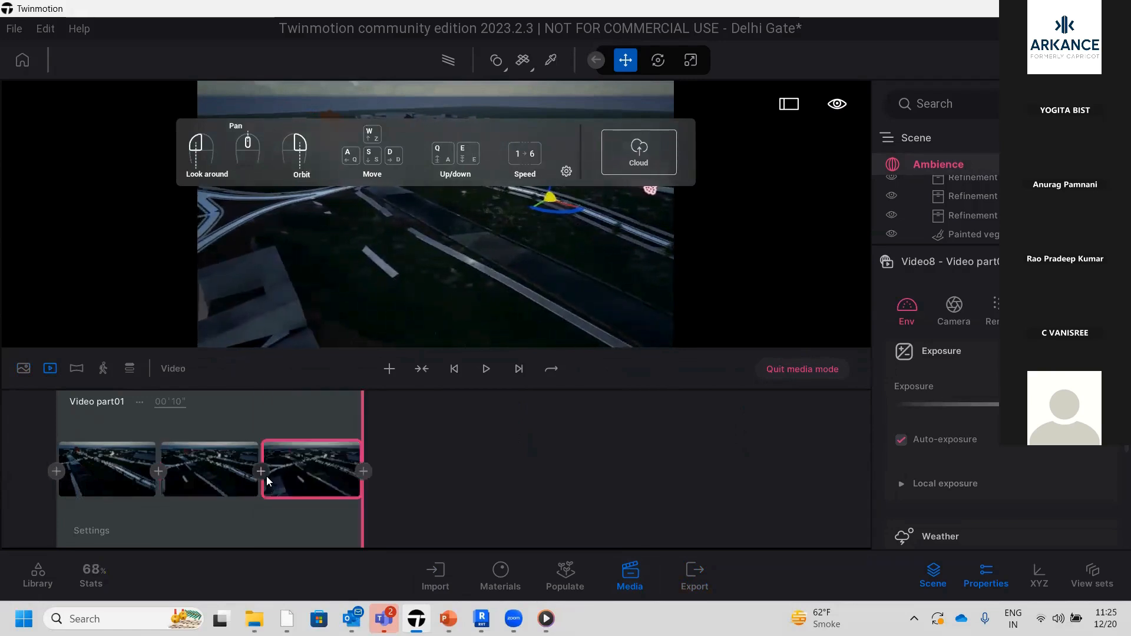
key(a)
mouse_move(317, 466)
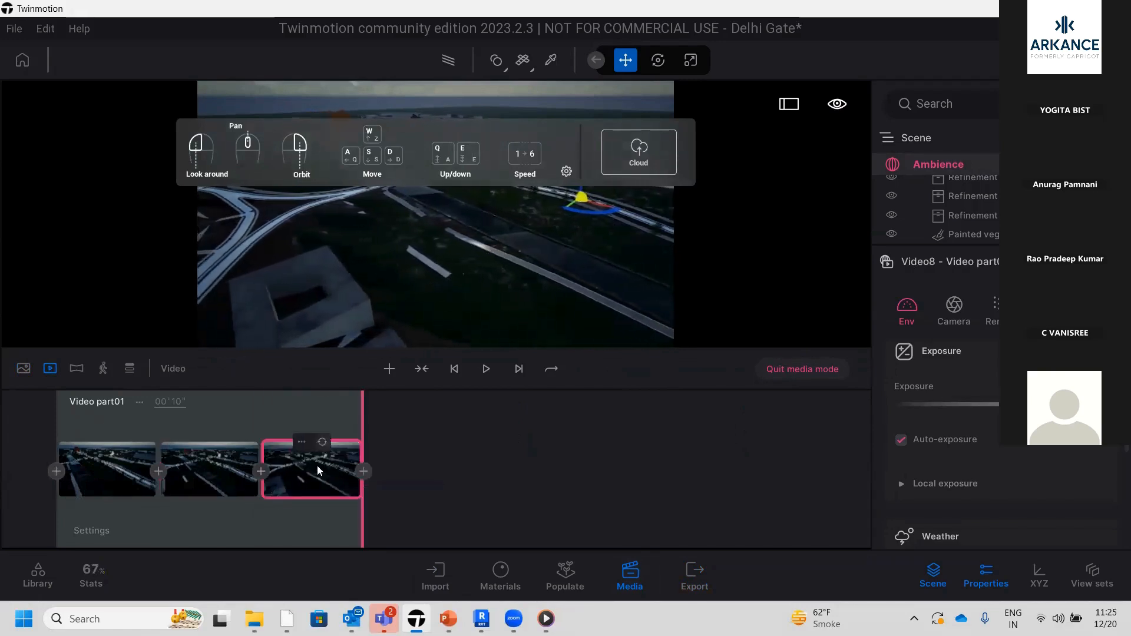
click(364, 471)
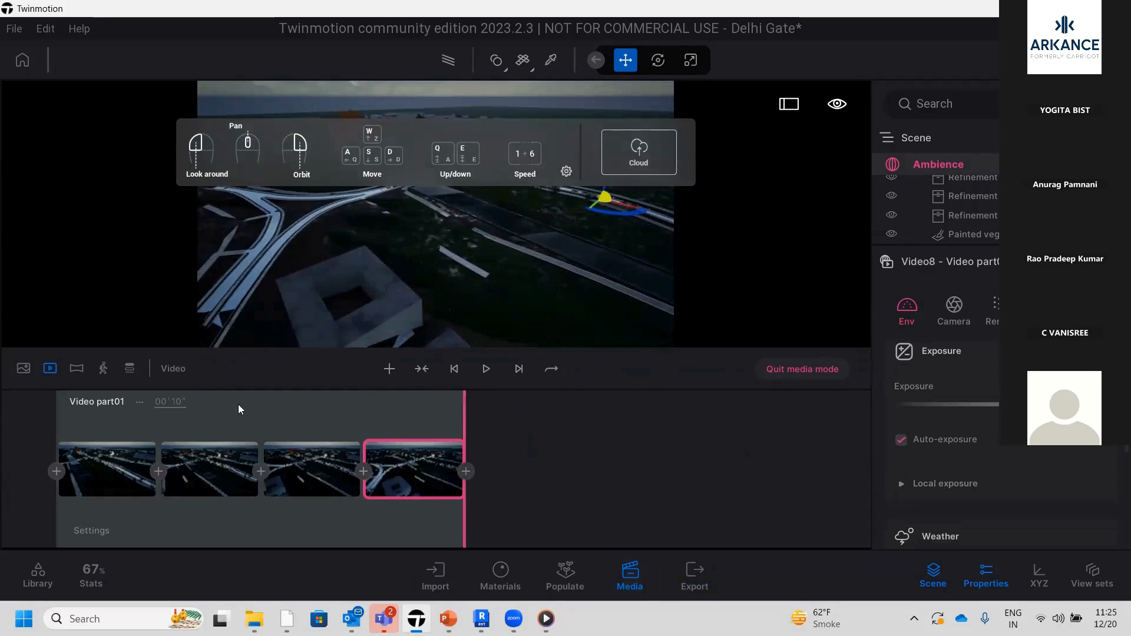
click(486, 370)
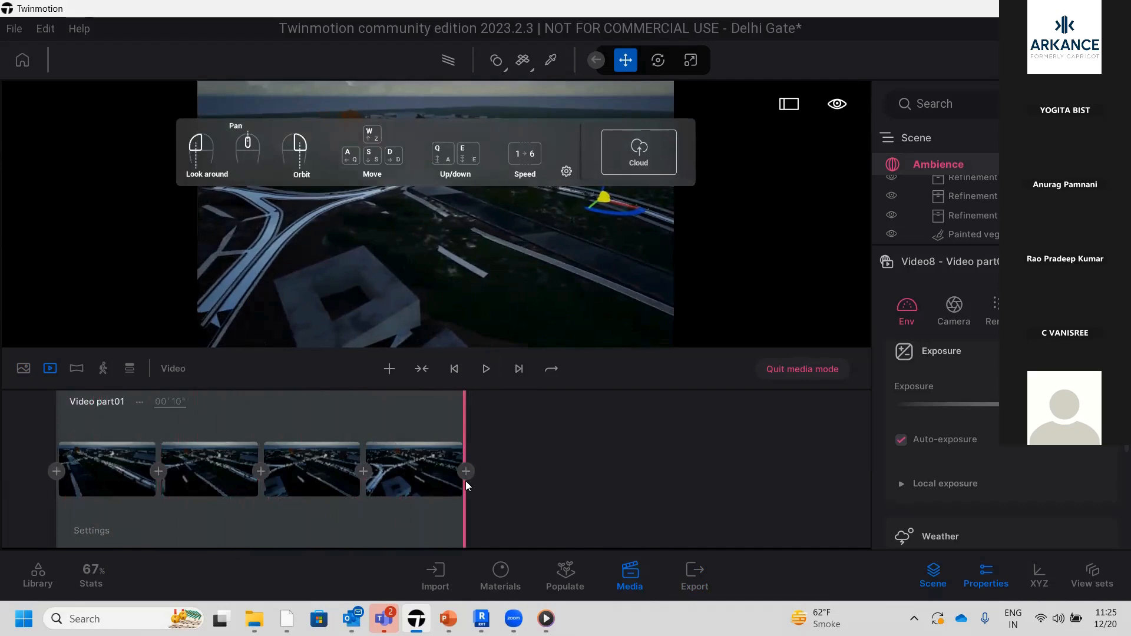
Open the export settings and remove the image from the media selected for export
click(707, 585)
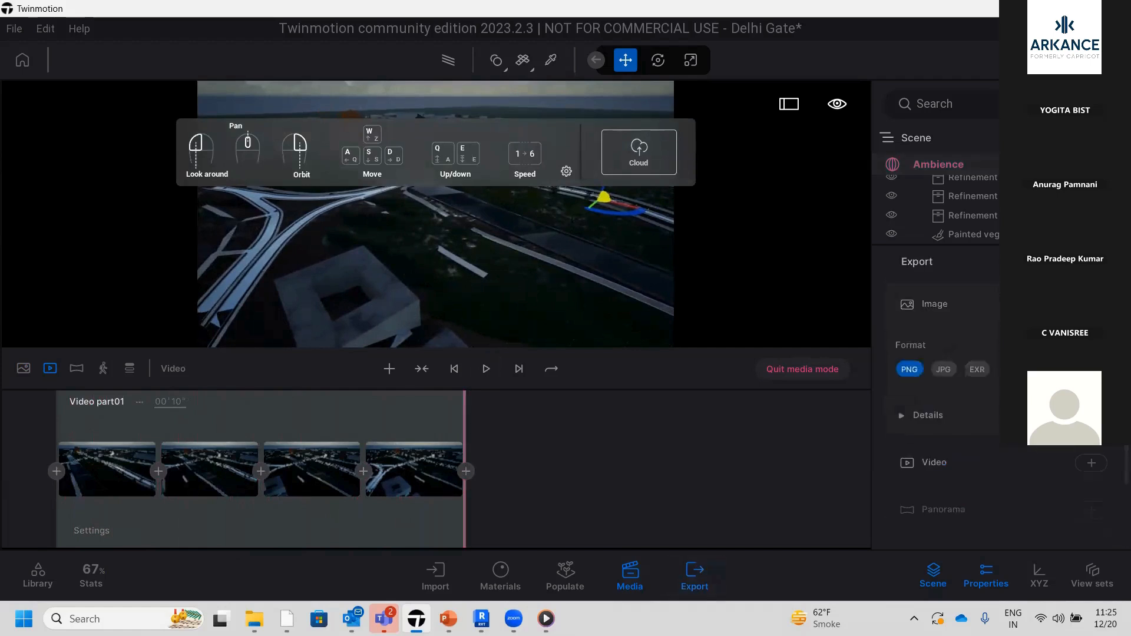
click(1091, 305)
click(906, 300)
click(1080, 444)
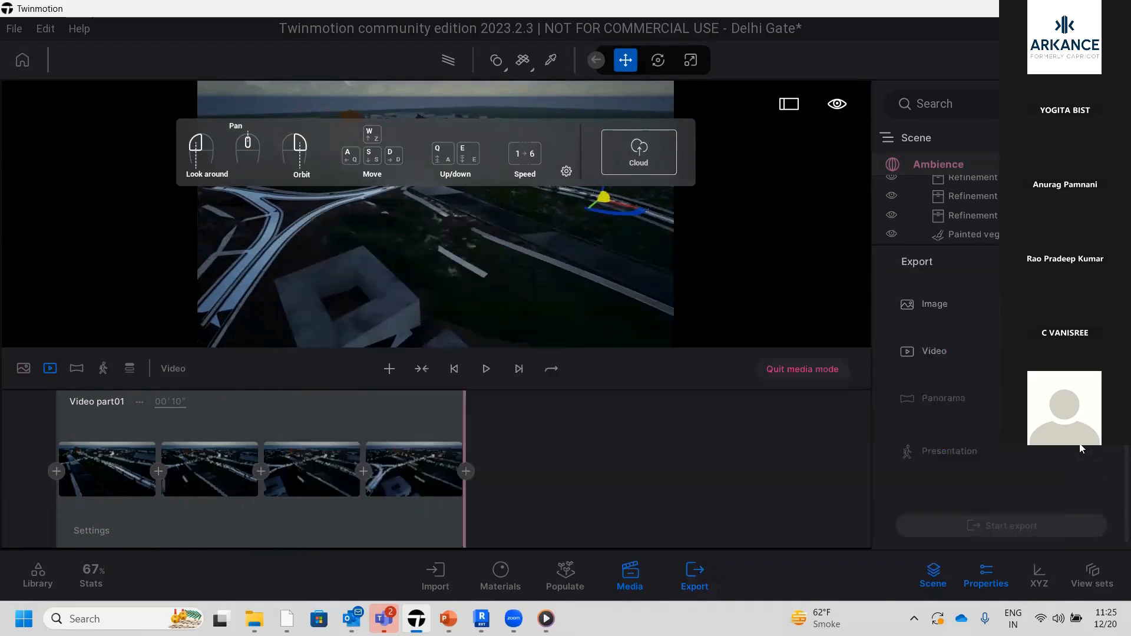
Select Video8 for video export and review its format, framerate and detail options
click(1091, 352)
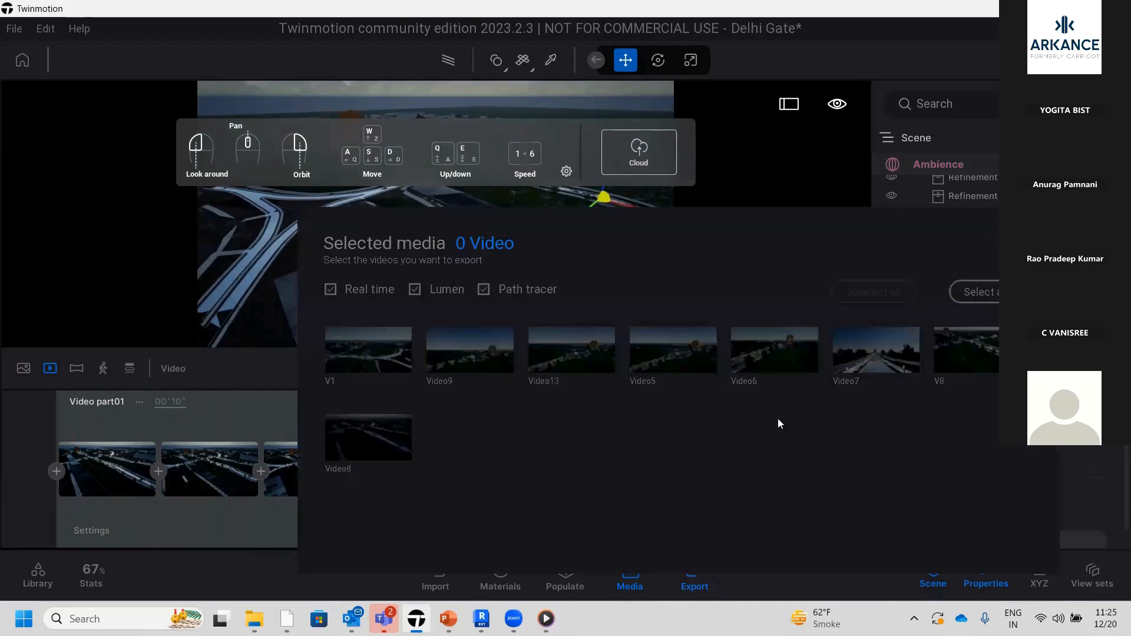
click(392, 442)
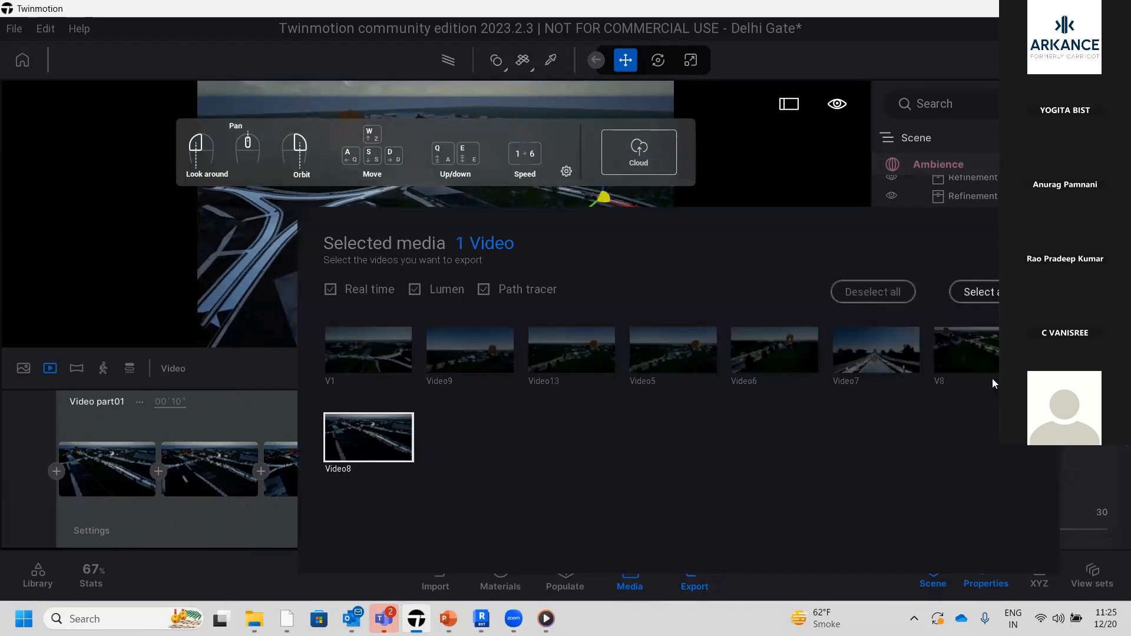
scroll(888, 478, down, 5)
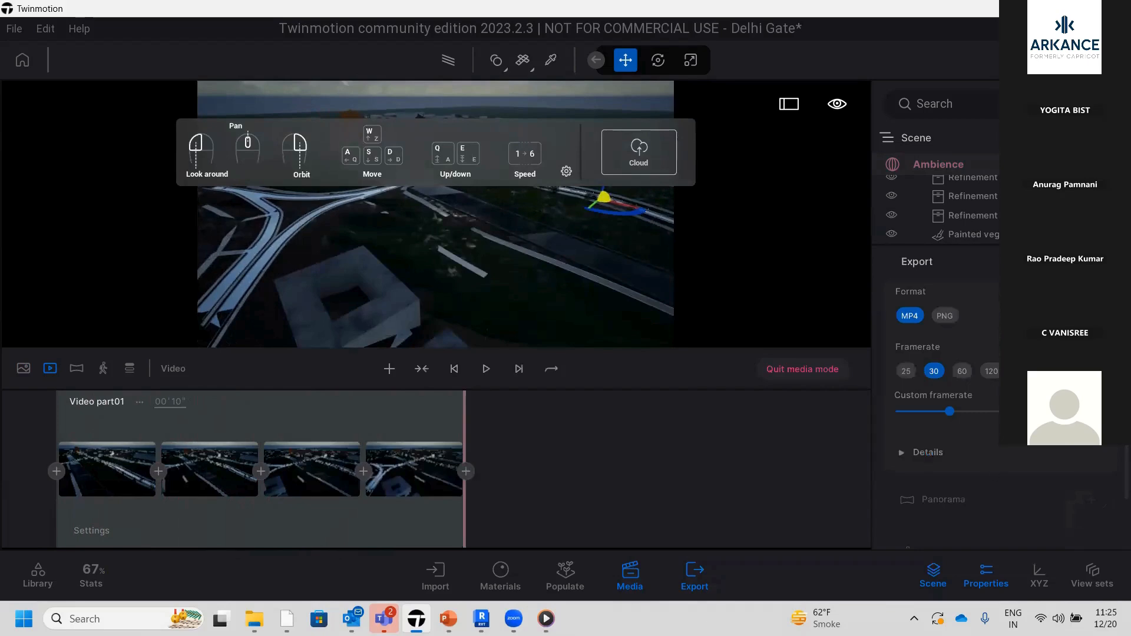
scroll(998, 479, down, 5)
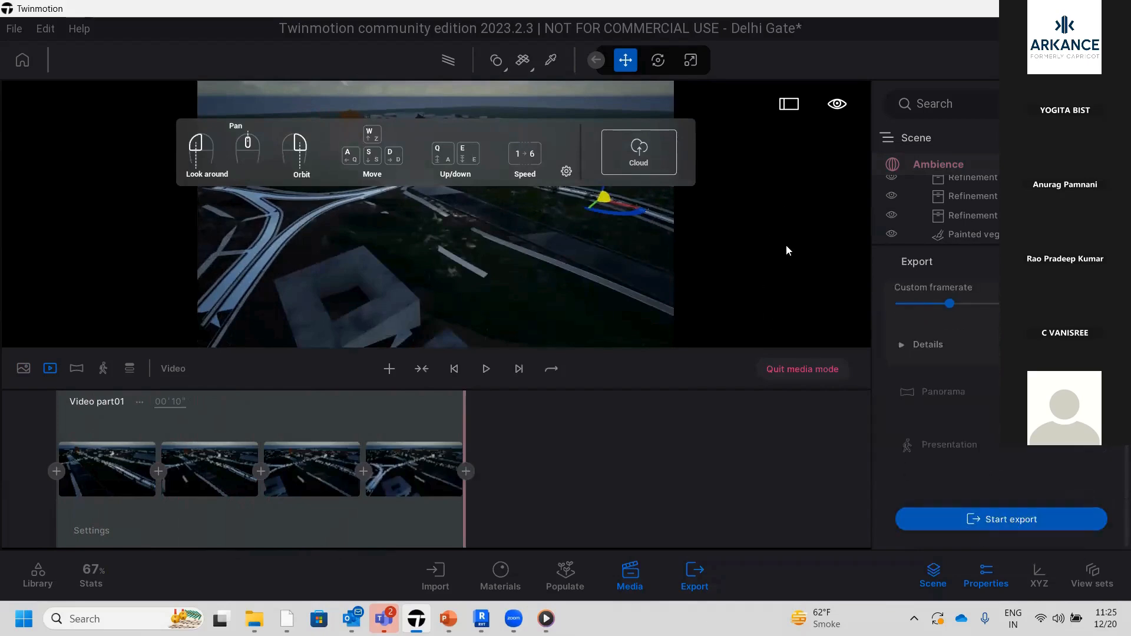